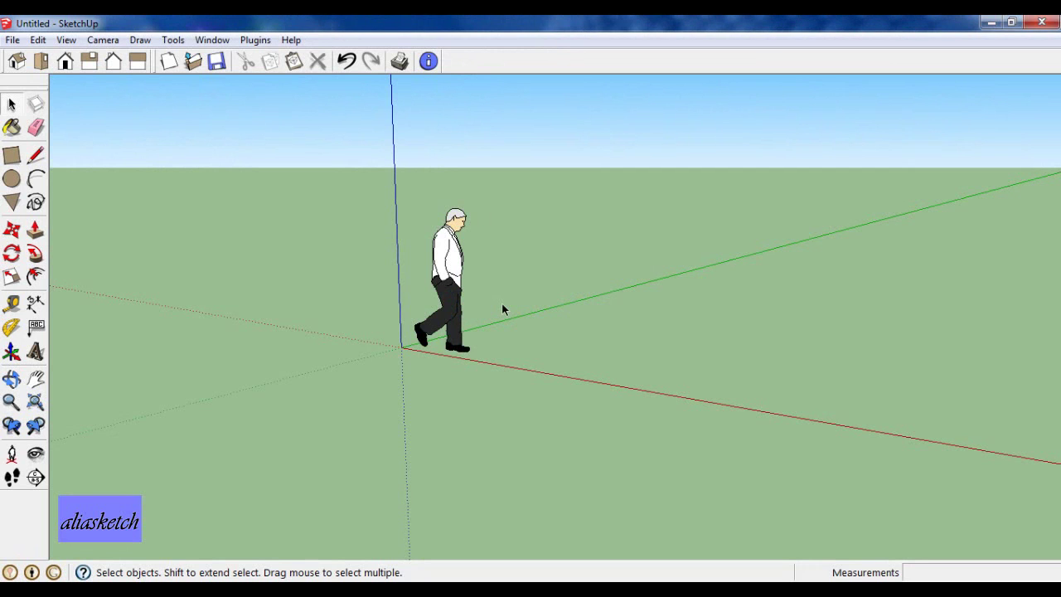
Step: Orbit and zoom around the empty scene with the figure, then drop down the Window menu
{"action": "key", "text": "o"}
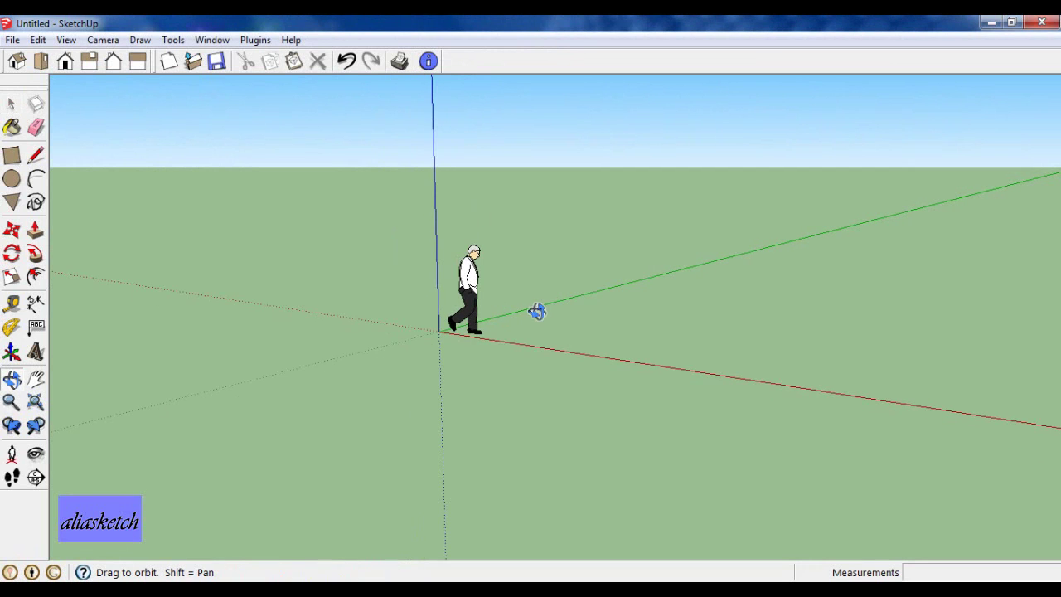
{"action": "left_click_drag", "start_coordinate": [538, 307], "coordinate": [364, 329]}
{"action": "middle_click_drag", "start_coordinate": [365, 329], "coordinate": [309, 314]}
{"action": "mouse_move", "coordinate": [528, 308]}
{"action": "middle_mouse_down"}
{"action": "mouse_move", "coordinate": [473, 374]}
{"action": "mouse_move", "coordinate": [569, 313]}
{"action": "middle_mouse_up"}
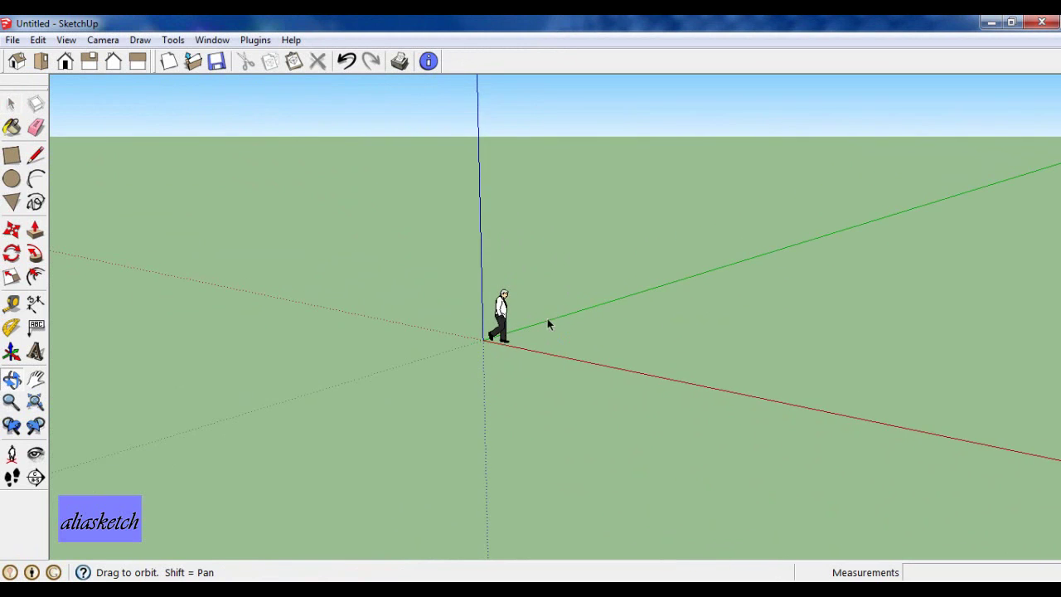
{"action": "scroll", "coordinate": [568, 318], "scroll_direction": "up", "scroll_amount": 3}
{"action": "scroll", "coordinate": [519, 298], "scroll_direction": "down", "scroll_amount": 1}
{"action": "scroll", "coordinate": [545, 328], "scroll_direction": "up", "scroll_amount": 1}
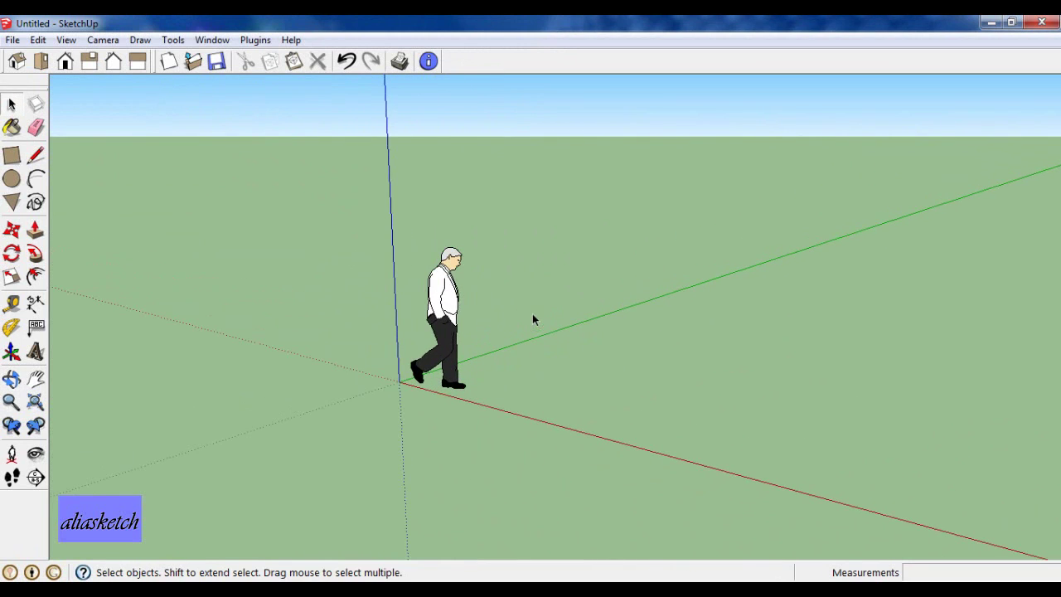
{"action": "left_click", "coordinate": [220, 43]}
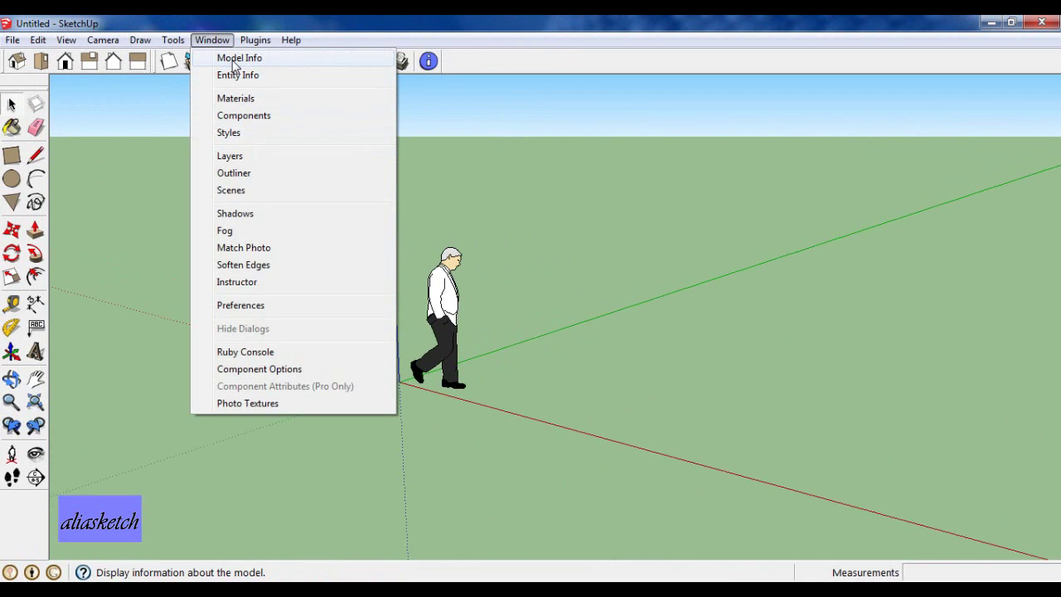
Step: In Model Info Units, set lengths to Decimal Centimeters at 0cm precision, then close it
{"action": "left_click", "coordinate": [235, 60]}
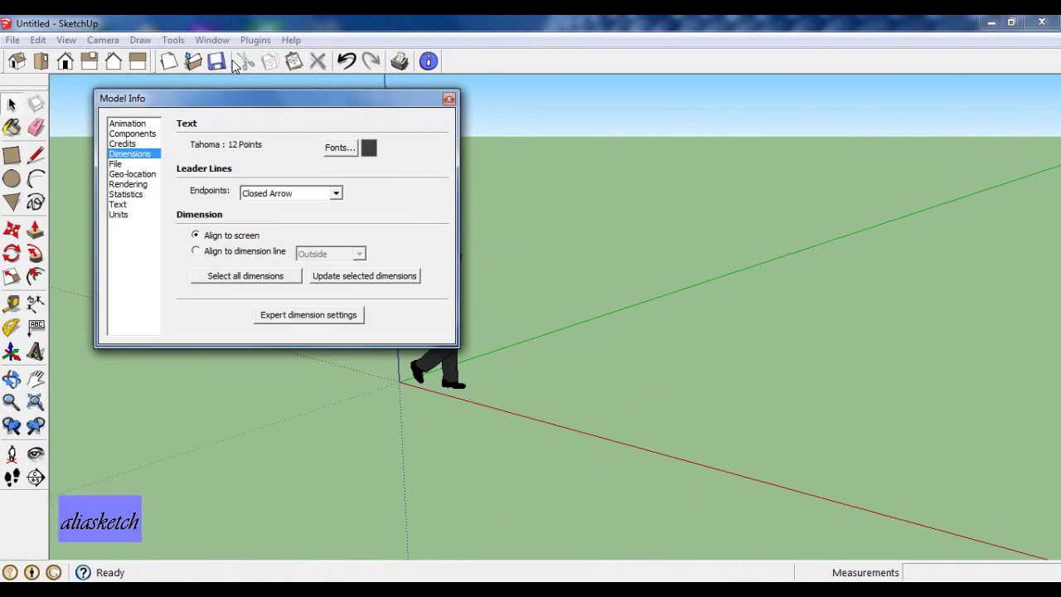
{"action": "left_click", "coordinate": [120, 216]}
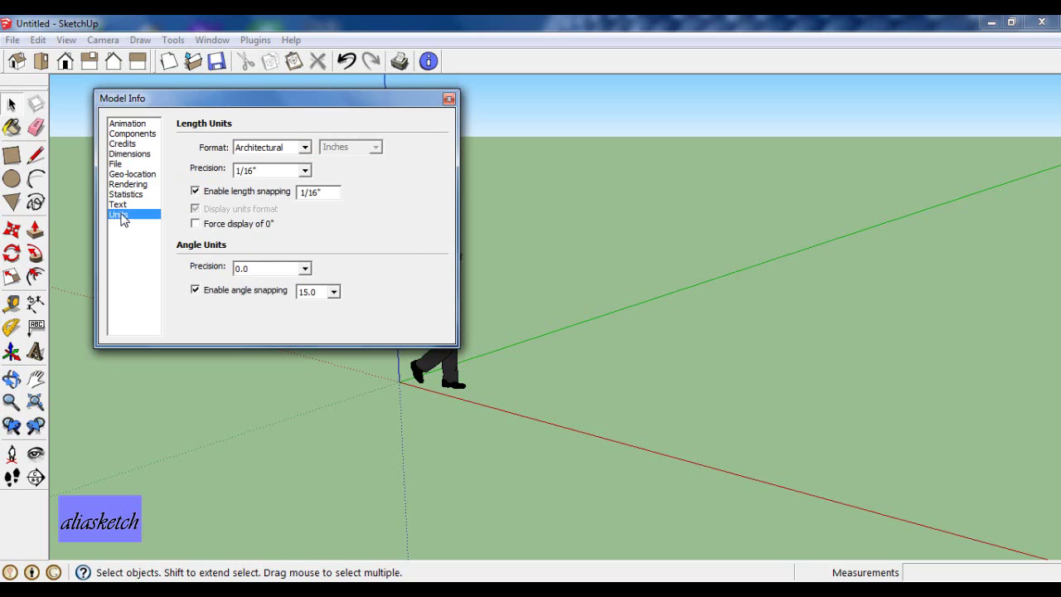
{"action": "left_click", "coordinate": [305, 148]}
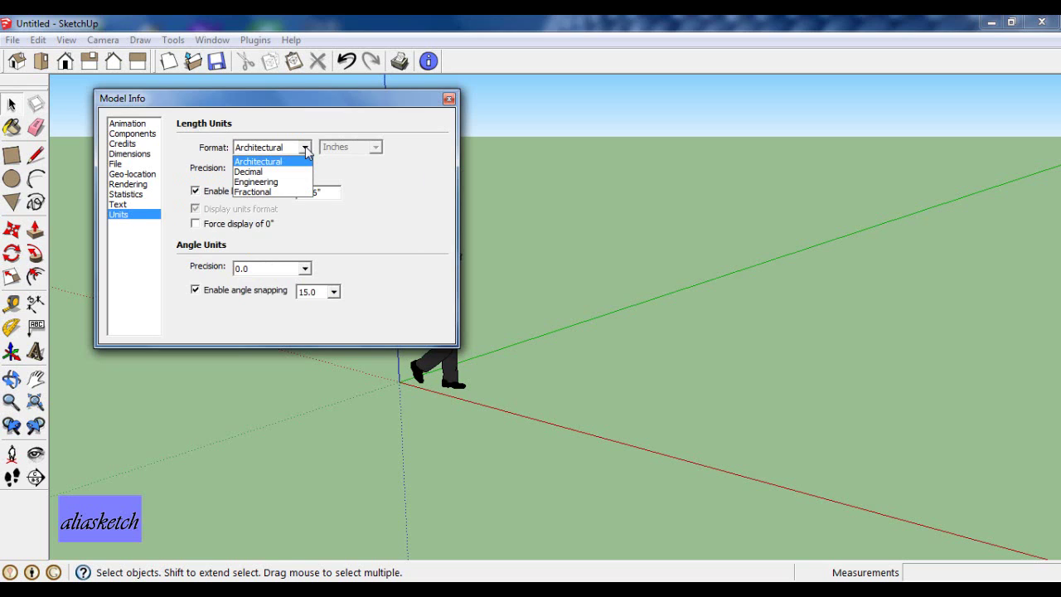
{"action": "left_click", "coordinate": [275, 172]}
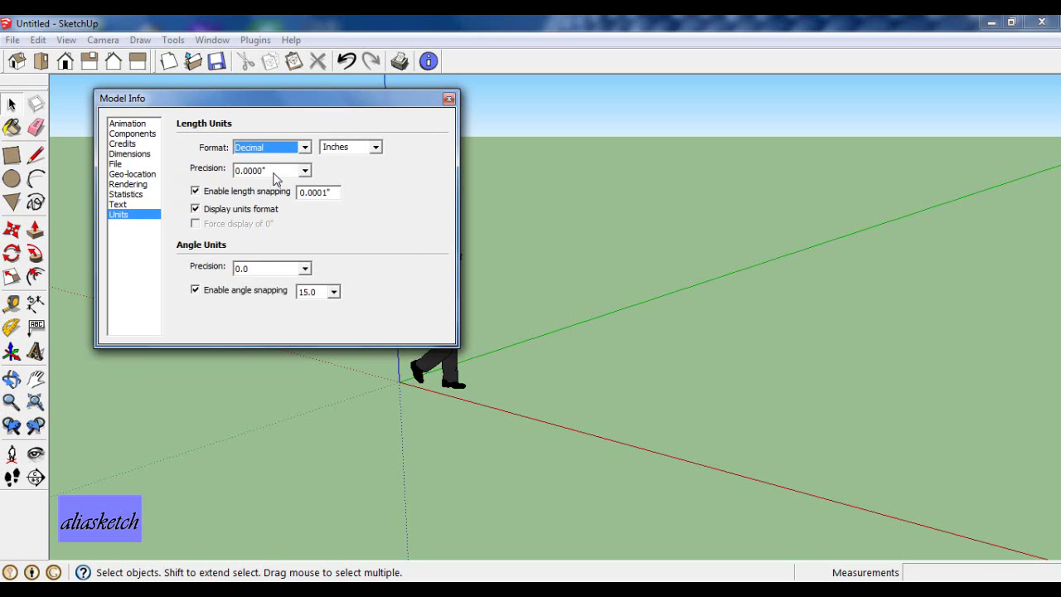
{"action": "left_click", "coordinate": [376, 147]}
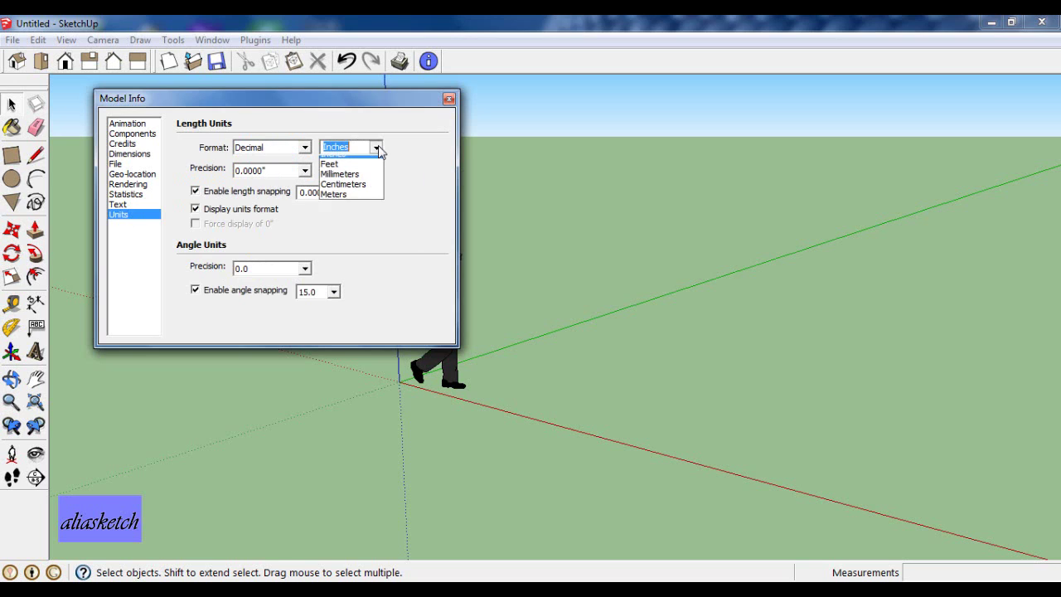
{"action": "left_click", "coordinate": [370, 192]}
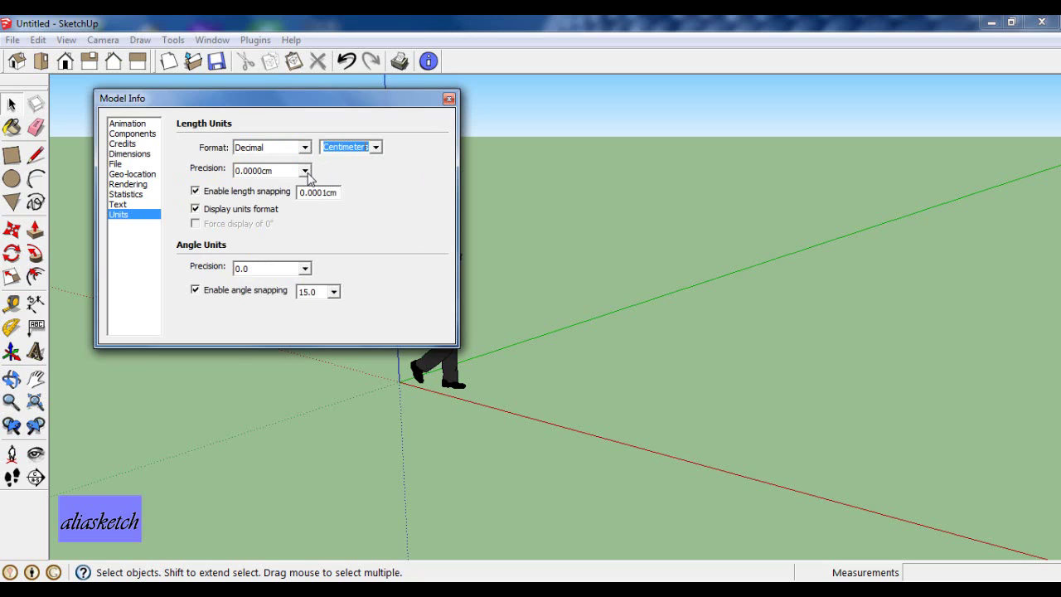
{"action": "left_click", "coordinate": [305, 172]}
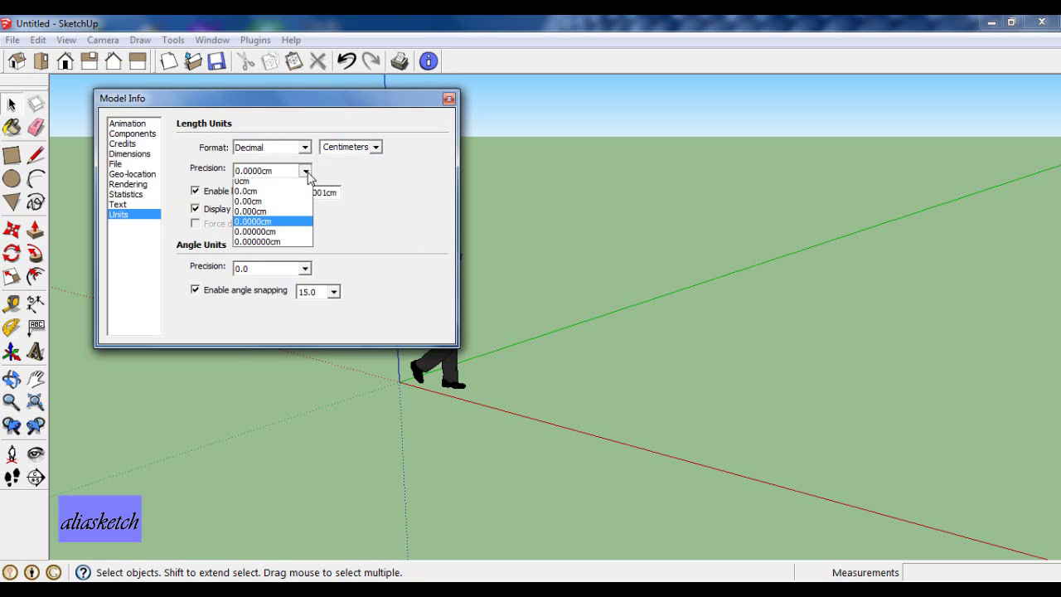
{"action": "left_click", "coordinate": [246, 188]}
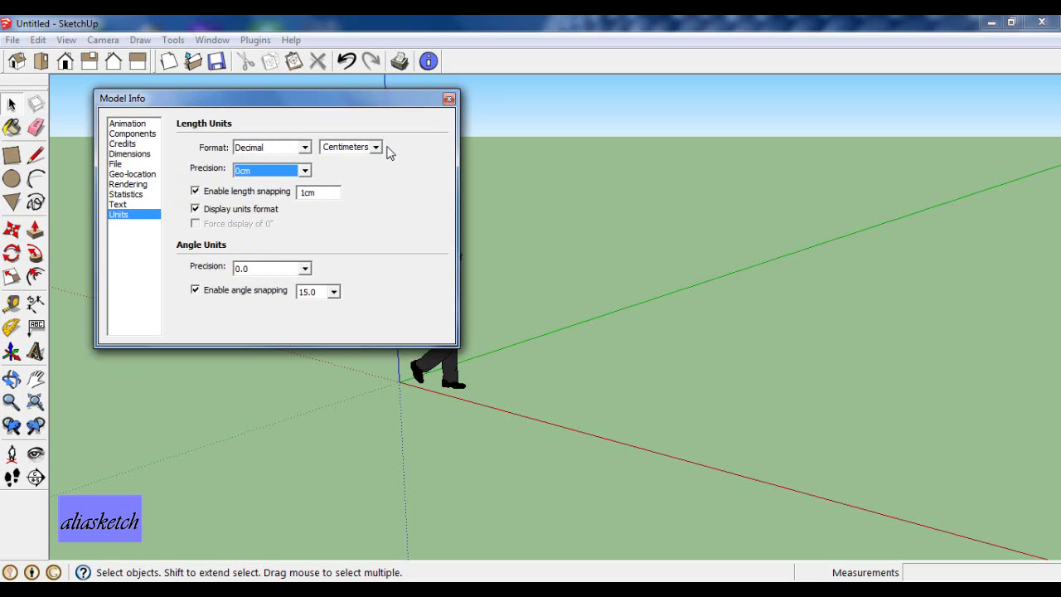
{"action": "left_click", "coordinate": [448, 98]}
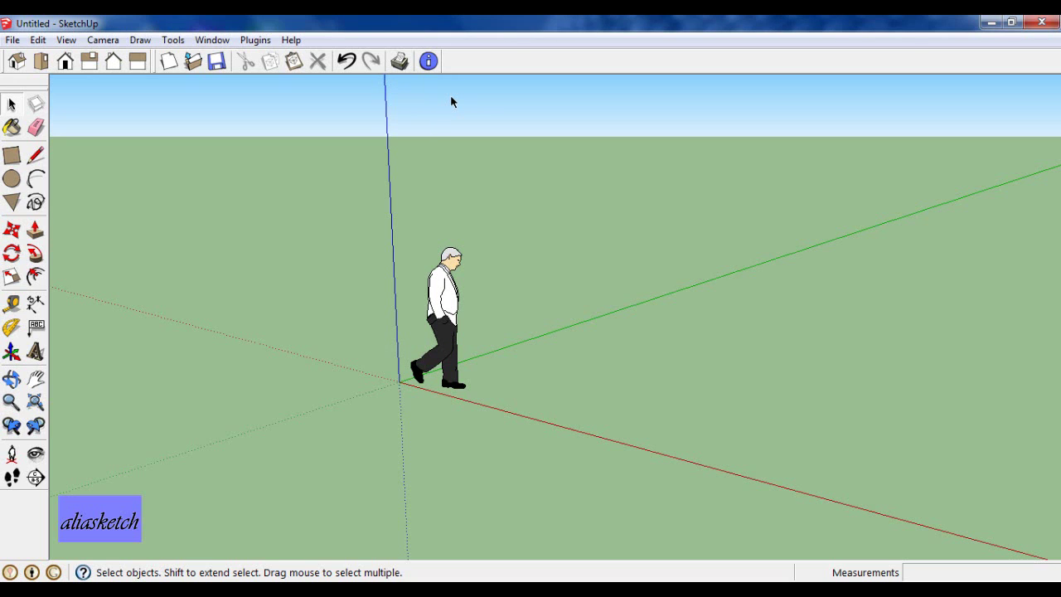
Step: Erase the walking scale figure from the scene
{"action": "left_click", "coordinate": [448, 316]}
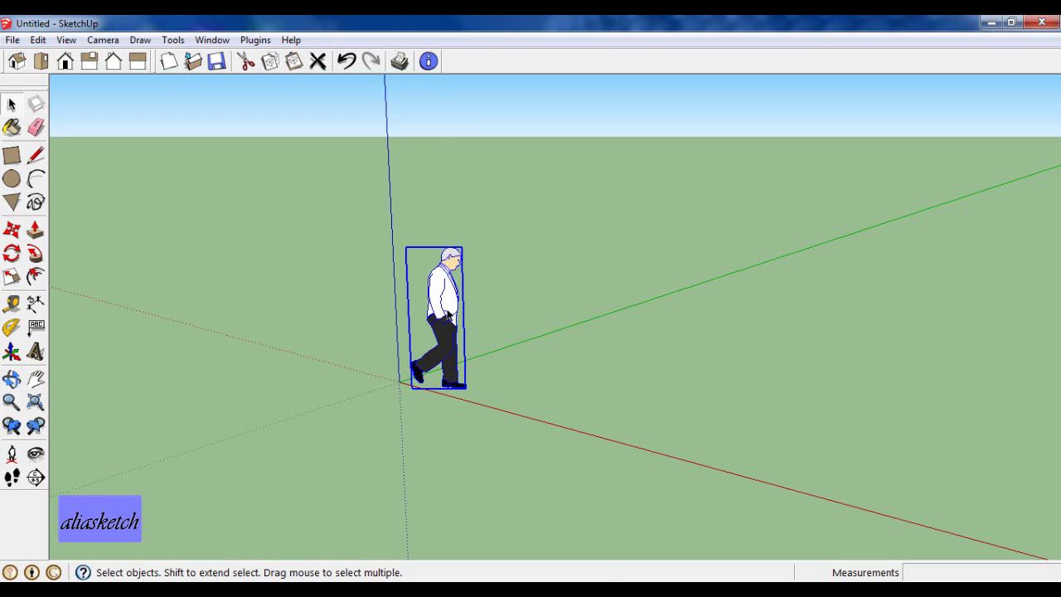
{"action": "right_click", "coordinate": [448, 315]}
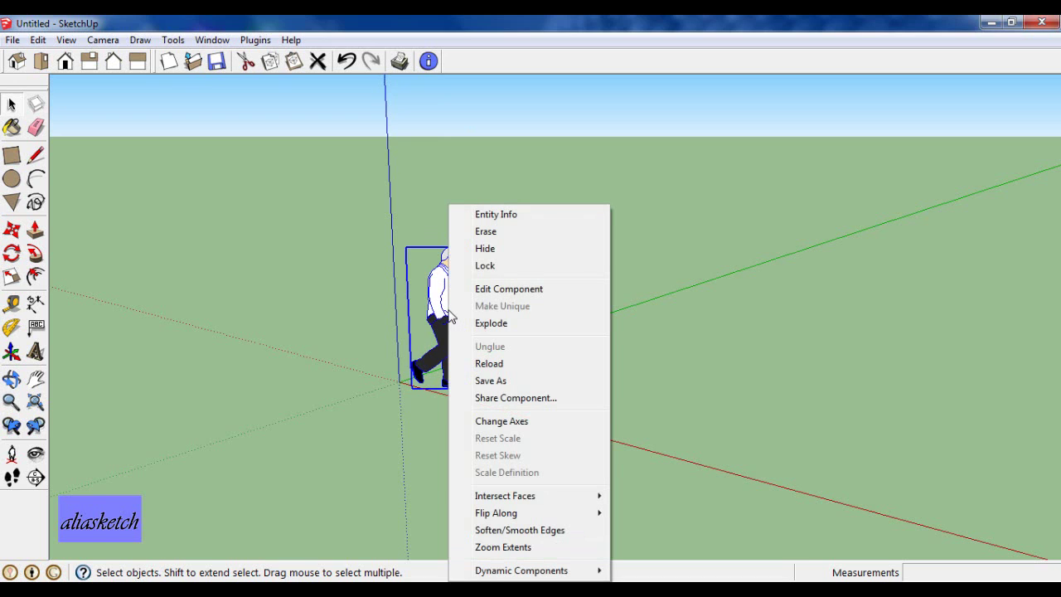
{"action": "left_click", "coordinate": [485, 231]}
{"action": "mouse_move", "coordinate": [442, 254]}
{"action": "middle_mouse_down", "text": "shift"}
{"action": "mouse_move", "coordinate": [464, 339]}
{"action": "mouse_move", "coordinate": [400, 362]}
{"action": "mouse_move", "coordinate": [488, 351]}
{"action": "mouse_move", "coordinate": [440, 343]}
{"action": "middle_mouse_up", "text": "shift"}
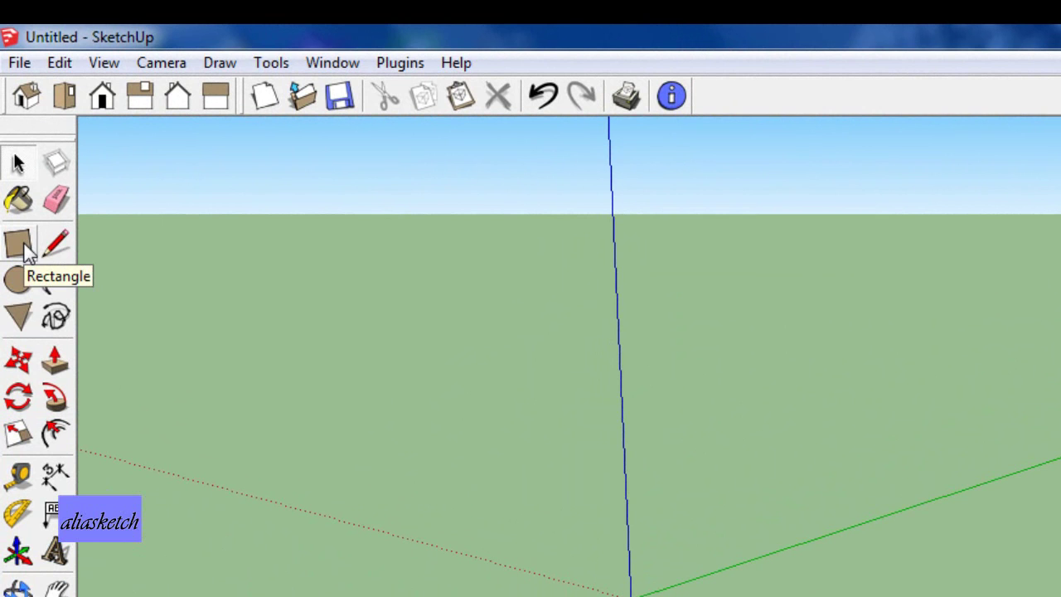
Step: Draw a 10 by 70 cm rectangle on the ground starting at the origin
{"action": "left_click", "coordinate": [22, 249]}
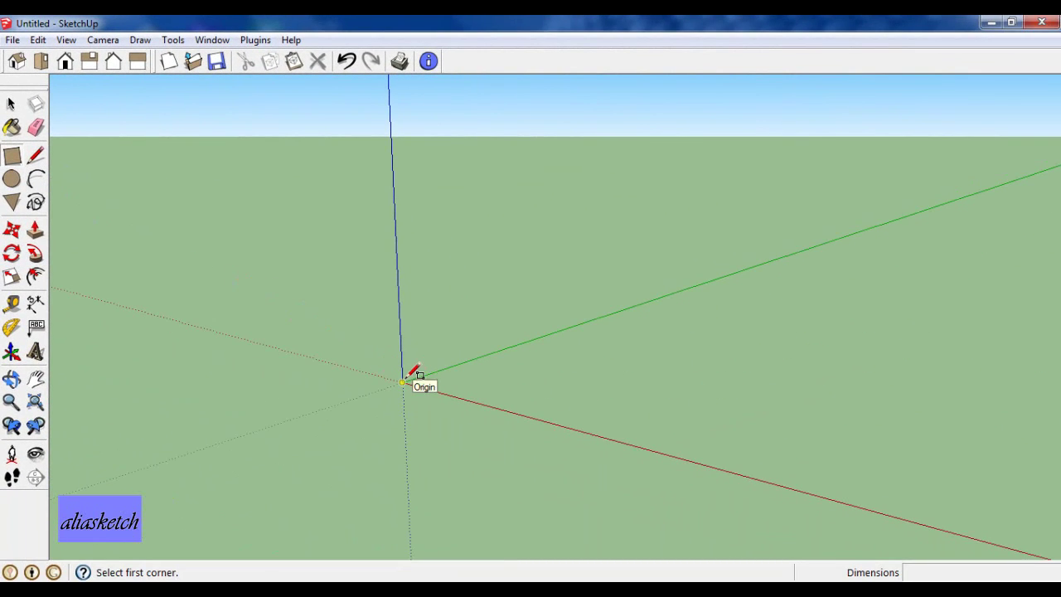
{"action": "left_click", "coordinate": [402, 382]}
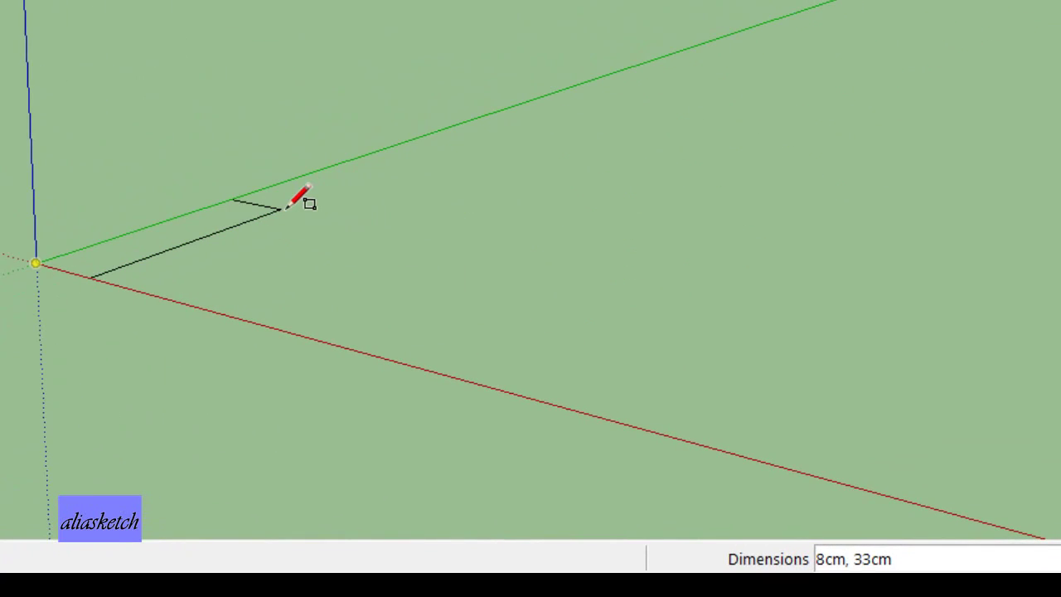
{"action": "type", "text": "10,70"}
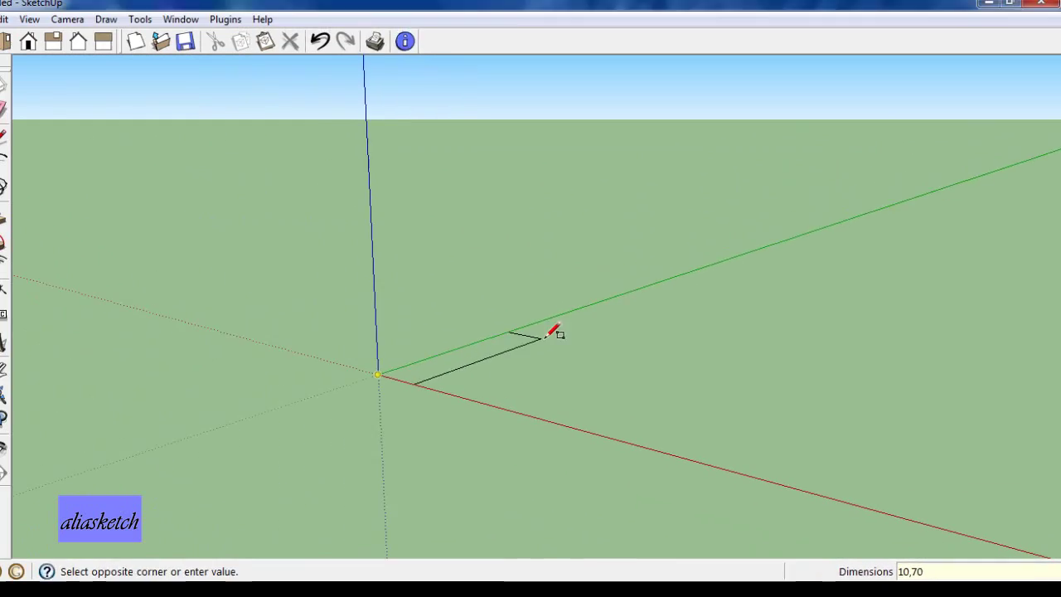
{"action": "key", "text": "Return"}
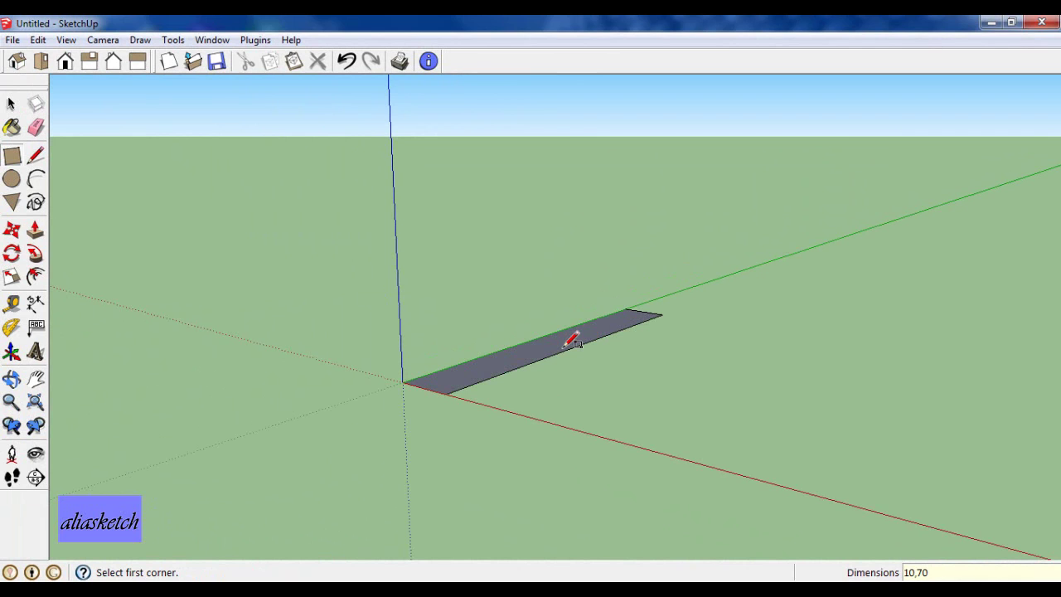
{"action": "scroll", "coordinate": [617, 435], "scroll_direction": "down", "scroll_amount": 2}
{"action": "scroll", "coordinate": [608, 360], "scroll_direction": "up", "scroll_amount": 2}
{"action": "scroll", "coordinate": [598, 374], "scroll_direction": "up", "scroll_amount": 3}
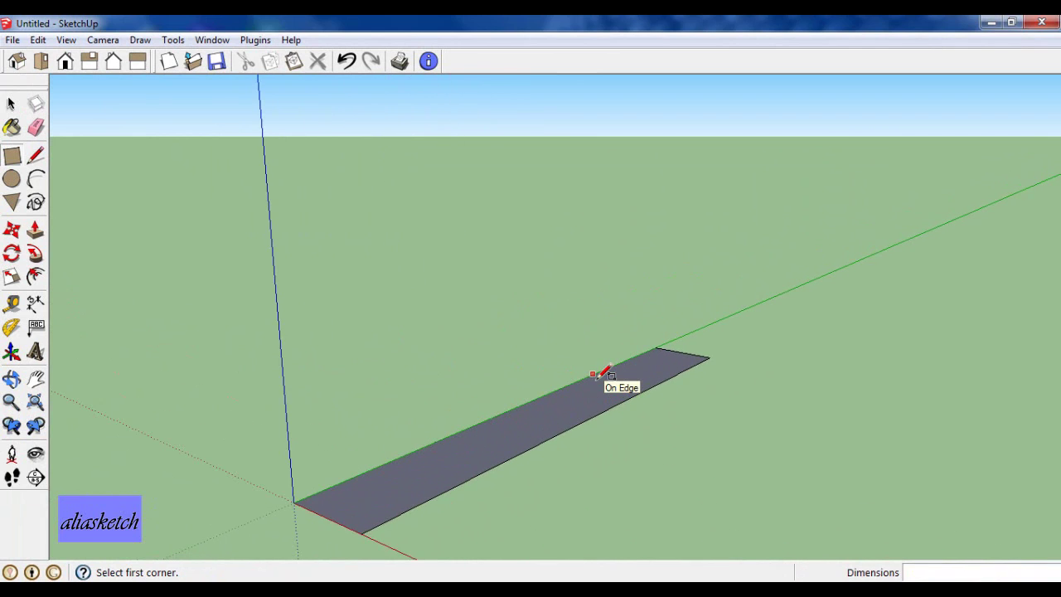
{"action": "scroll", "coordinate": [593, 375], "scroll_direction": "down", "scroll_amount": 1}
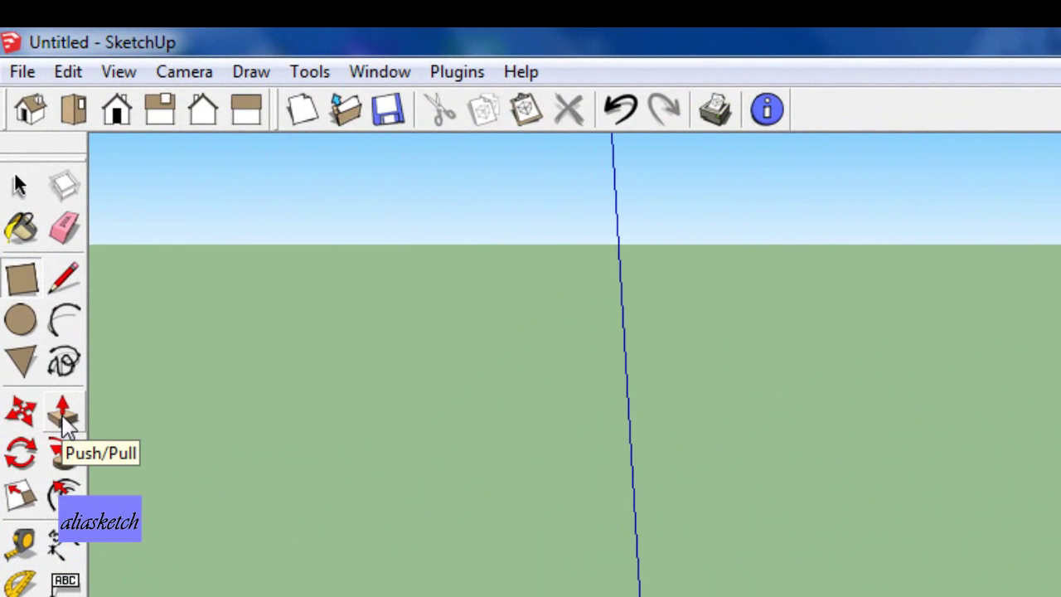
Step: Pull the rectangle up 130 cm into an upright slab and orbit to inspect it
{"action": "left_click", "coordinate": [67, 418]}
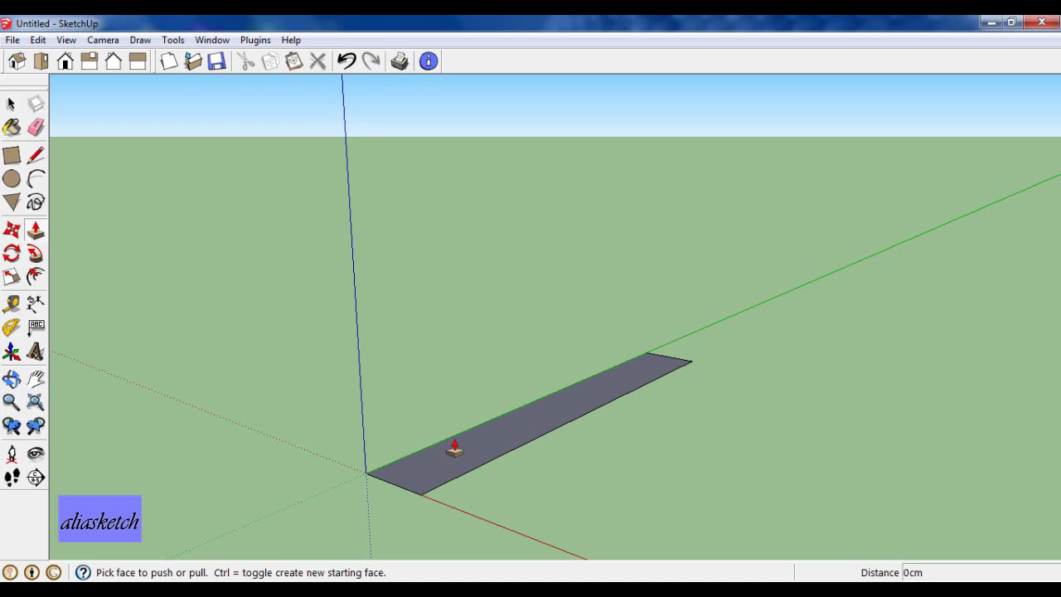
{"action": "left_click_drag", "start_coordinate": [468, 460], "coordinate": [447, 401]}
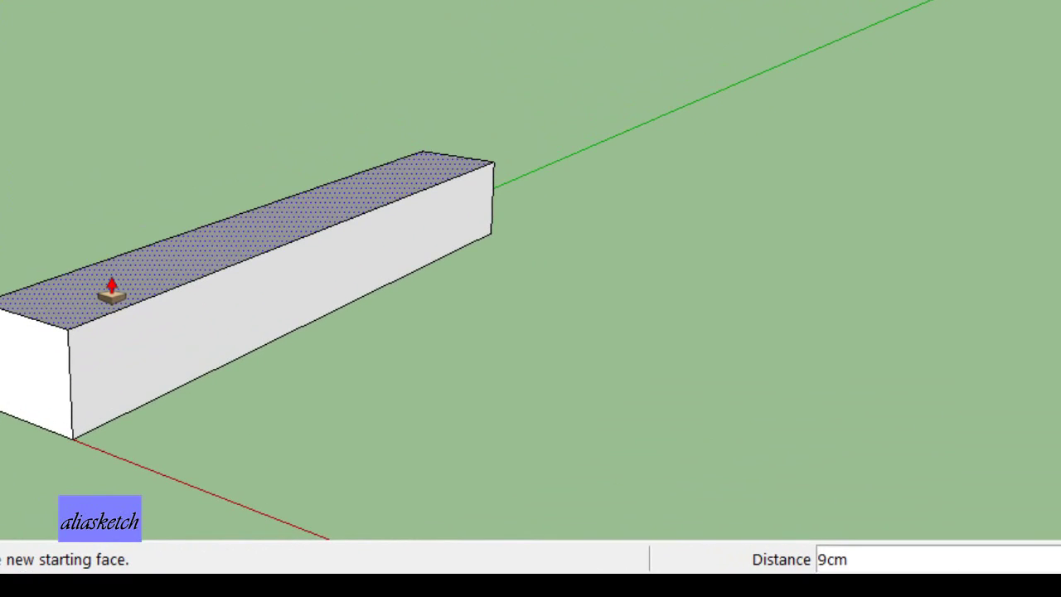
{"action": "type", "text": "130"}
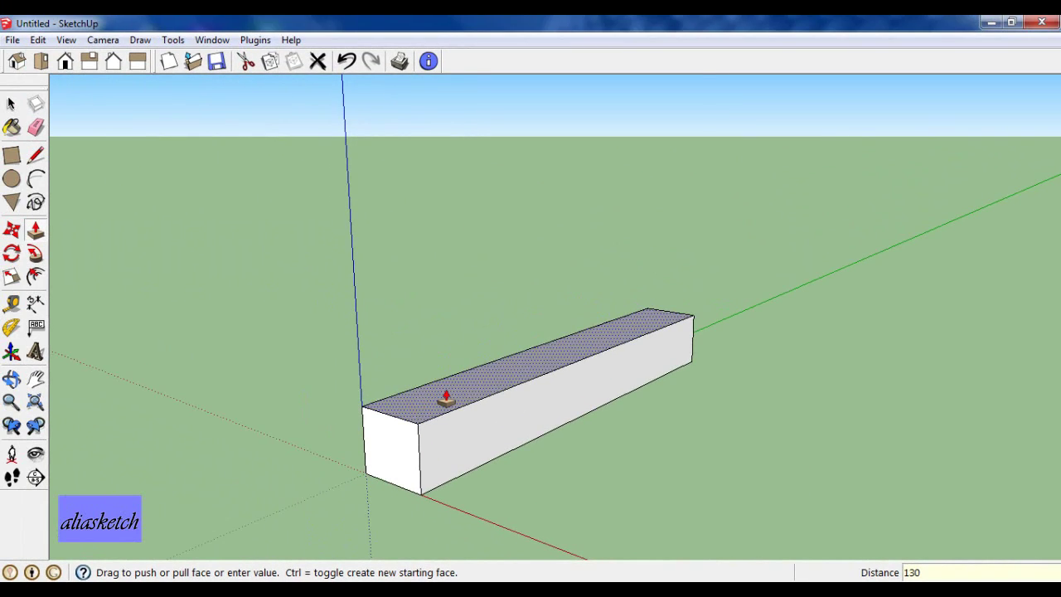
{"action": "key", "text": "Return"}
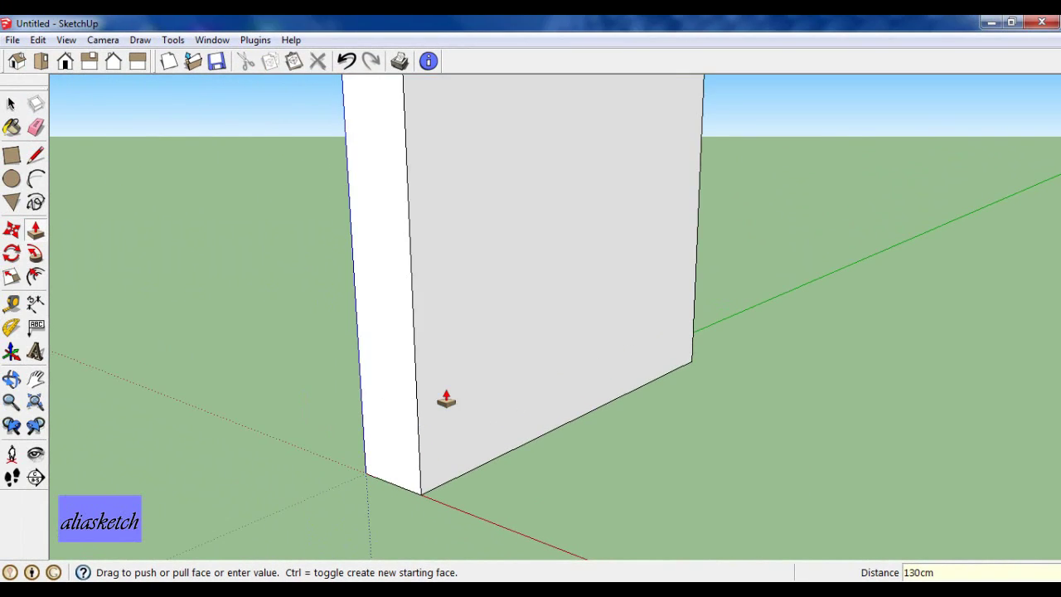
{"action": "scroll", "coordinate": [446, 401], "scroll_direction": "down", "scroll_amount": 3}
{"action": "scroll", "coordinate": [445, 402], "scroll_direction": "down", "scroll_amount": 2}
{"action": "scroll", "coordinate": [443, 402], "scroll_direction": "down", "scroll_amount": 2}
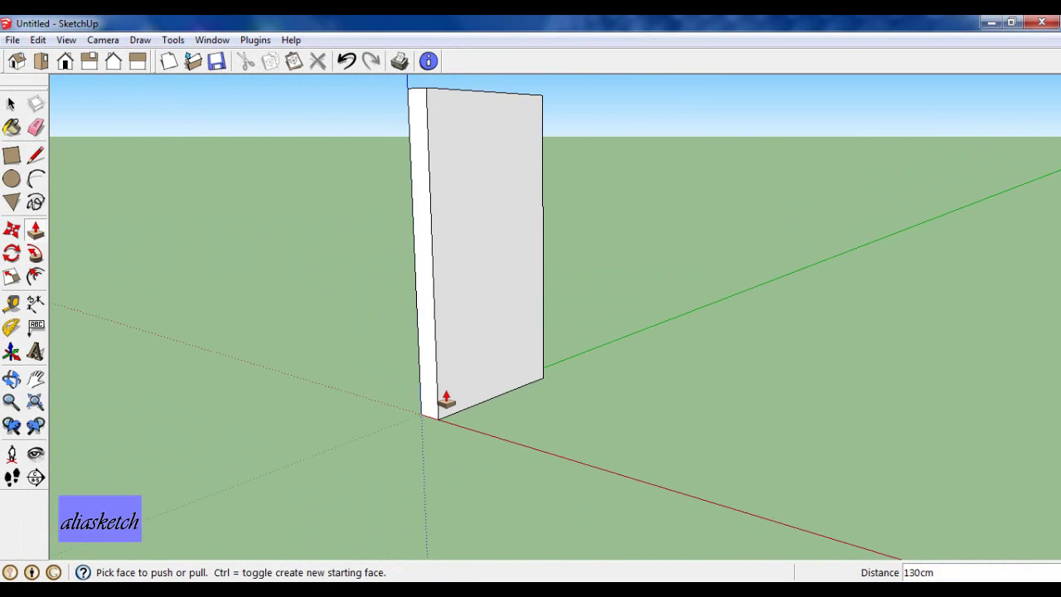
{"action": "middle_click", "coordinate": [525, 332]}
{"action": "middle_click_drag", "start_coordinate": [524, 333], "coordinate": [462, 386]}
{"action": "scroll", "coordinate": [462, 244], "scroll_direction": "up", "scroll_amount": 1}
{"action": "scroll", "coordinate": [460, 251], "scroll_direction": "up", "scroll_amount": 2}
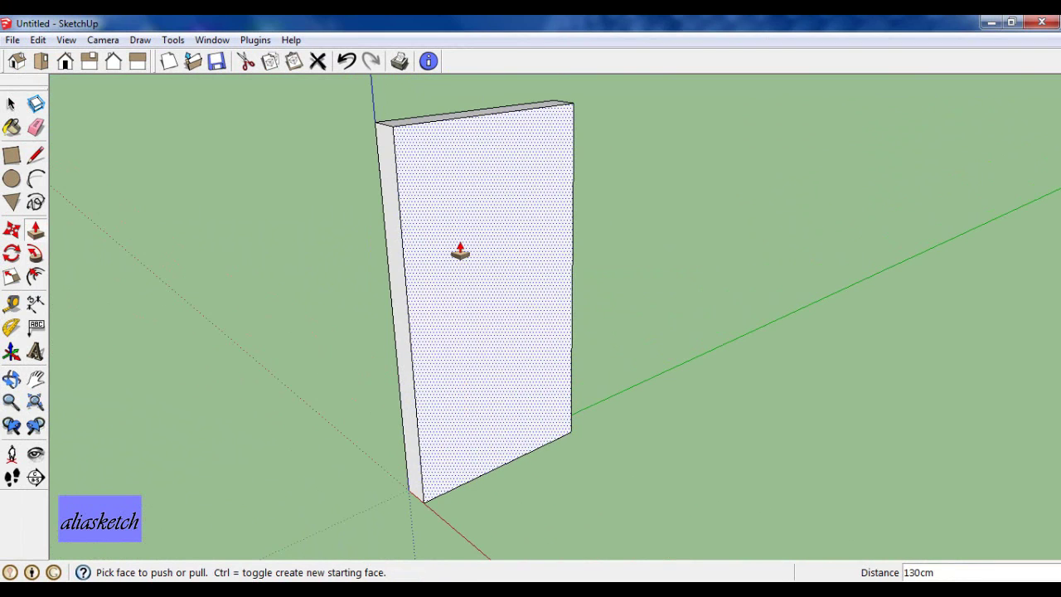
{"action": "scroll", "coordinate": [461, 249], "scroll_direction": "down", "scroll_amount": 1}
{"action": "scroll", "coordinate": [477, 233], "scroll_direction": "down", "scroll_amount": 1}
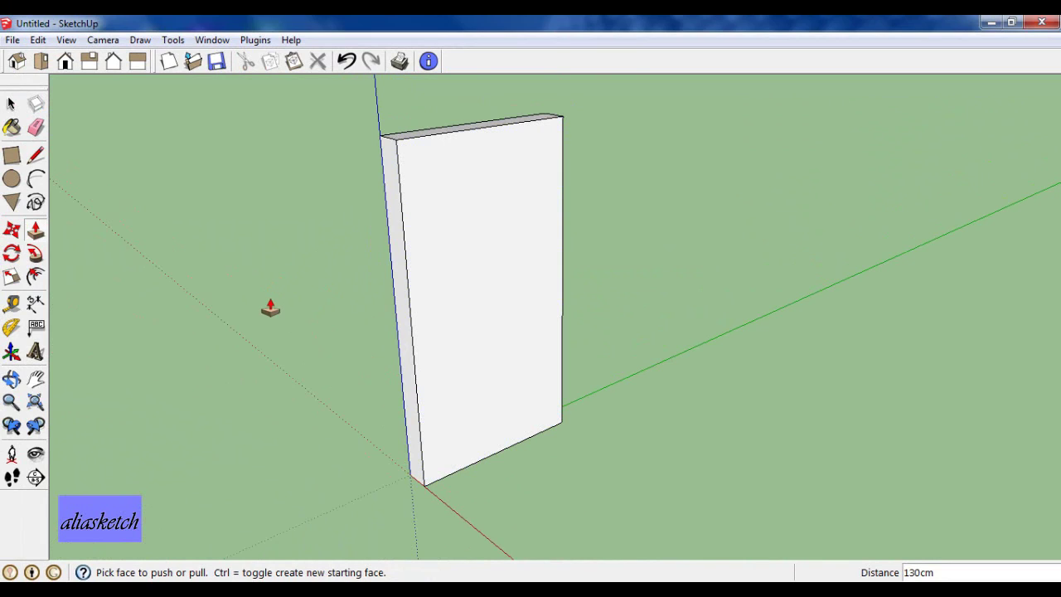
Step: Place Tape Measure guides 5 cm inside the panel's left and right edges
{"action": "left_click", "coordinate": [11, 303]}
{"action": "middle_click_drag", "start_coordinate": [478, 363], "coordinate": [462, 372]}
{"action": "scroll", "coordinate": [422, 365], "scroll_direction": "up", "scroll_amount": 1}
{"action": "scroll", "coordinate": [422, 348], "scroll_direction": "up", "scroll_amount": 2}
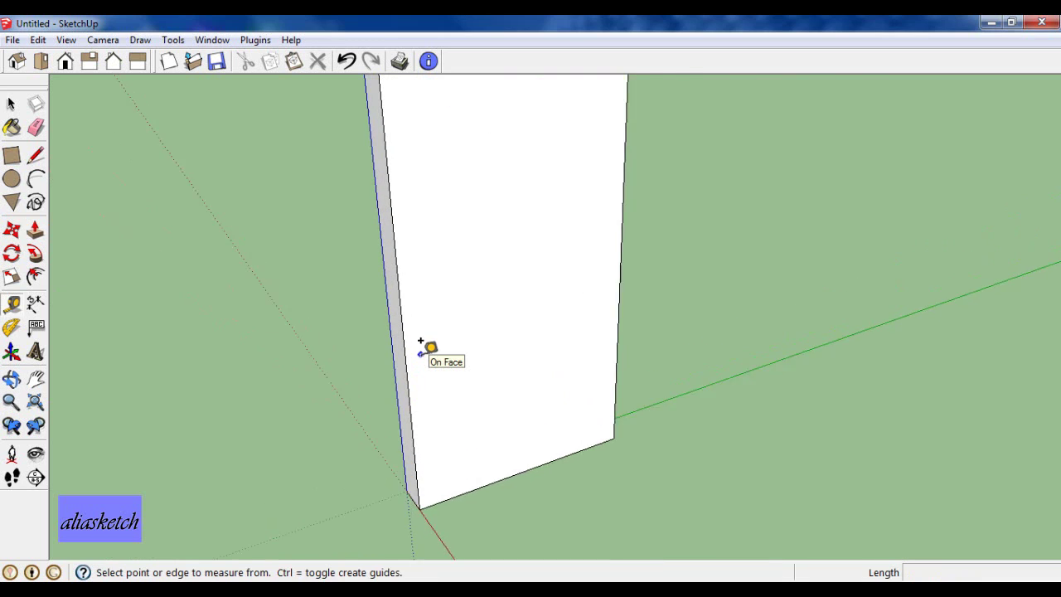
{"action": "scroll", "coordinate": [421, 346], "scroll_direction": "up", "scroll_amount": 2}
{"action": "left_click", "coordinate": [402, 364]}
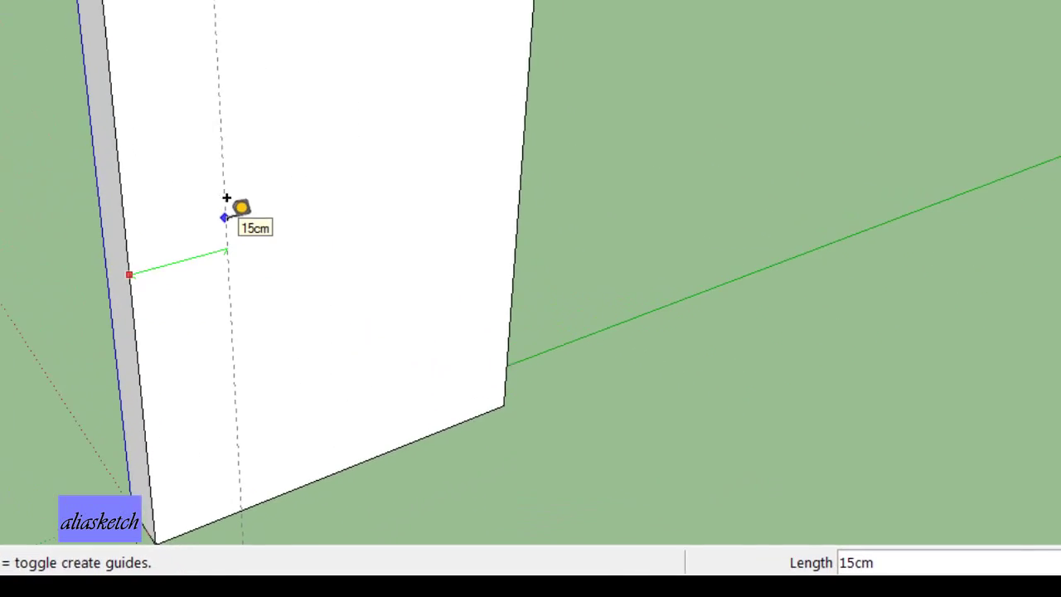
{"action": "type", "text": "5"}
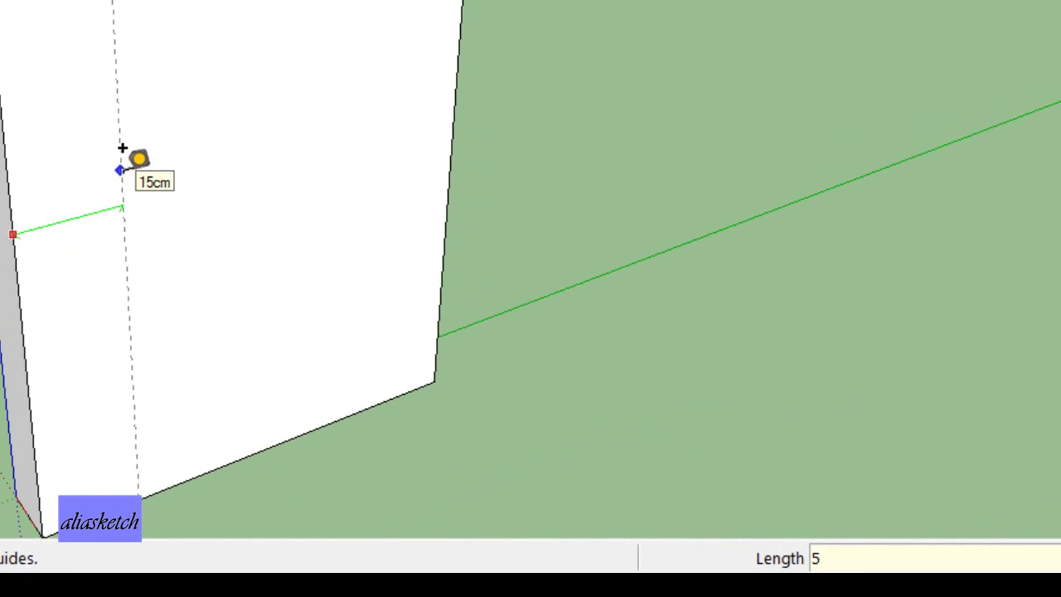
{"action": "key", "text": "Return"}
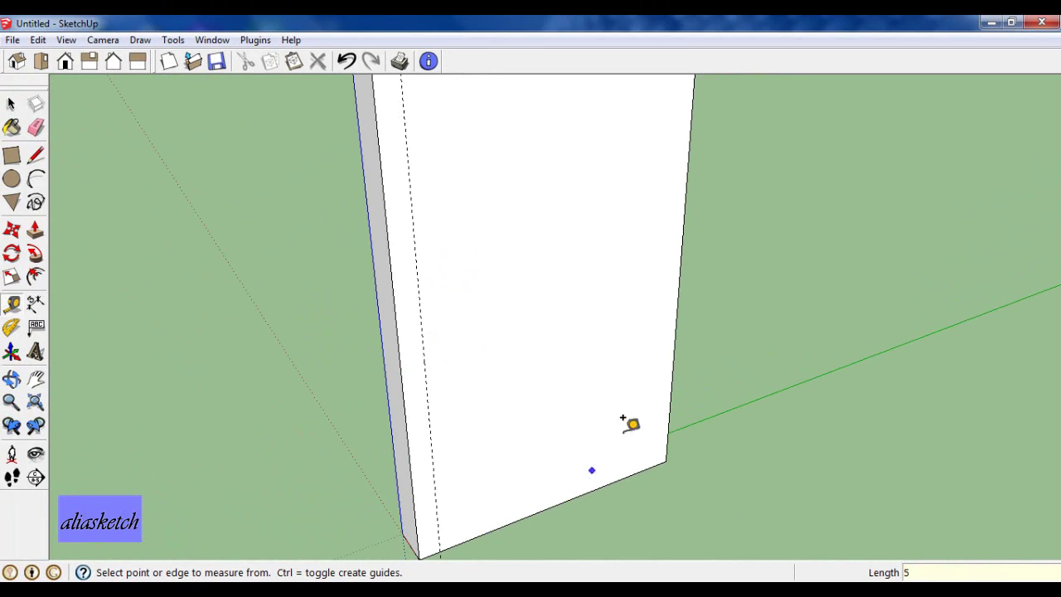
{"action": "left_click", "coordinate": [673, 341]}
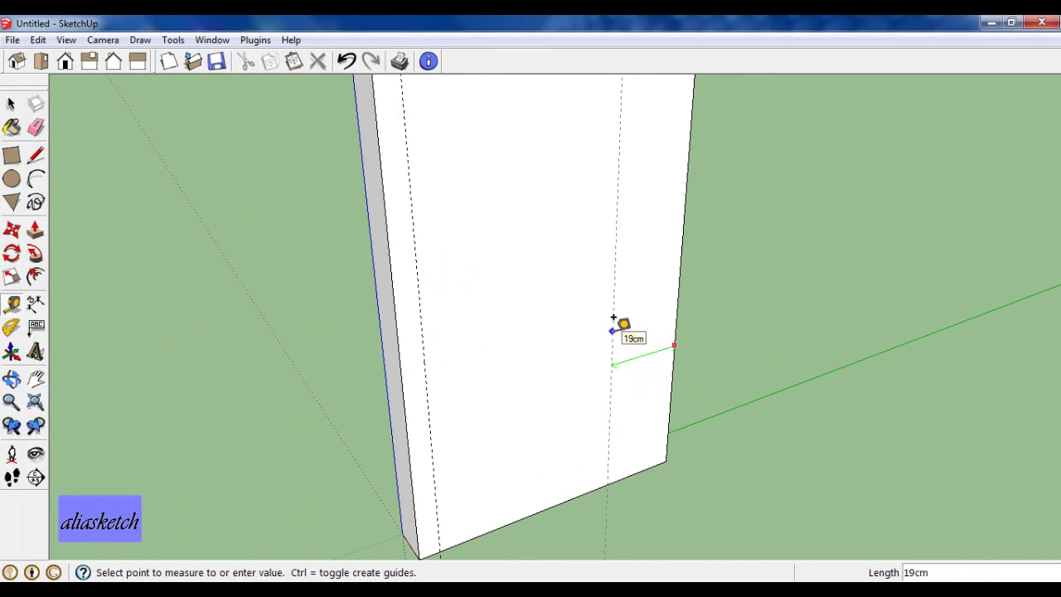
{"action": "type", "text": "5"}
{"action": "key", "text": "Return"}
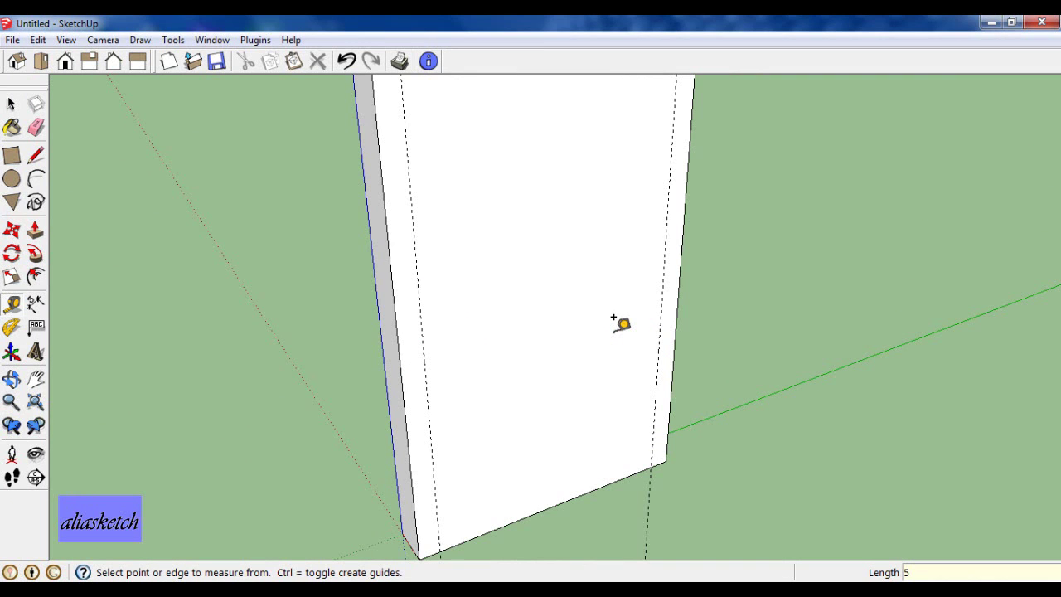
Step: Add guides 5 cm above the bottom edge and 5 cm below the top edge
{"action": "scroll", "coordinate": [620, 323], "scroll_direction": "down", "scroll_amount": 2}
{"action": "scroll", "coordinate": [620, 323], "scroll_direction": "down", "scroll_amount": 2}
{"action": "scroll", "coordinate": [622, 333], "scroll_direction": "down", "scroll_amount": 1}
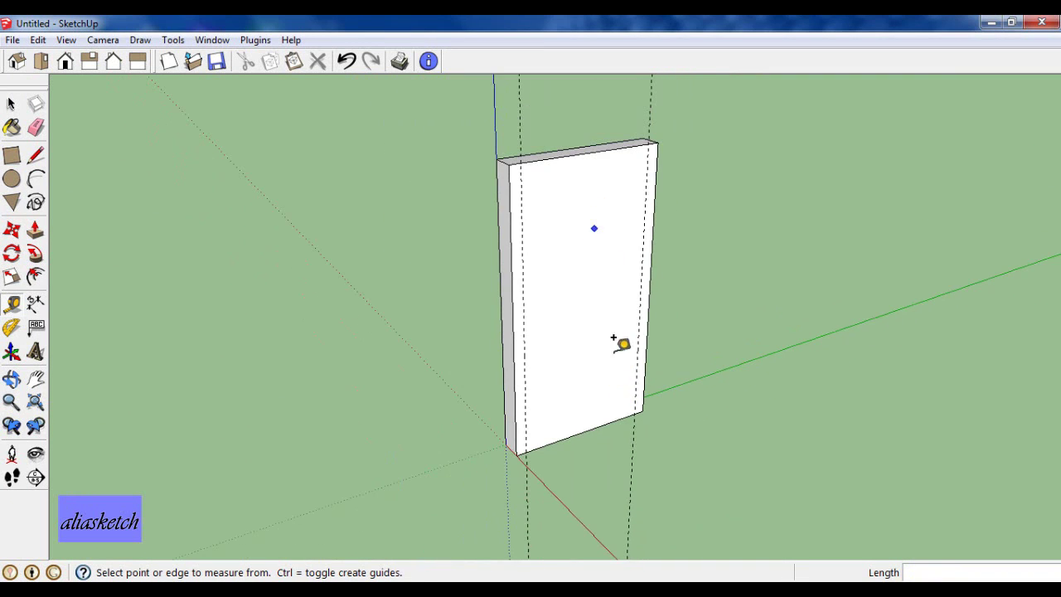
{"action": "scroll", "coordinate": [618, 420], "scroll_direction": "up", "scroll_amount": 2}
{"action": "scroll", "coordinate": [603, 420], "scroll_direction": "up", "scroll_amount": 2}
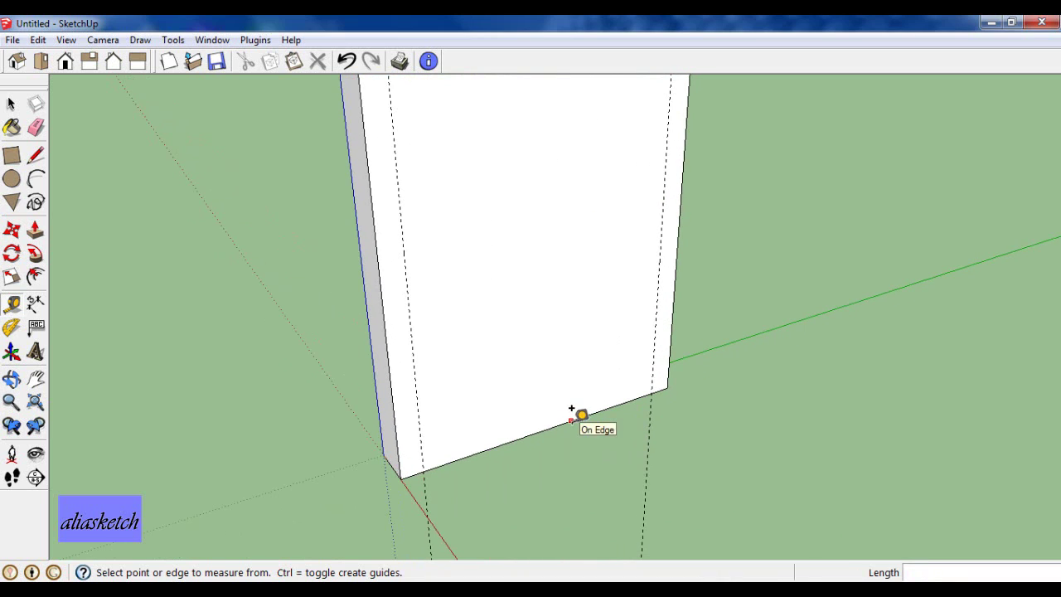
{"action": "left_click", "coordinate": [571, 420]}
{"action": "type", "text": "5"}
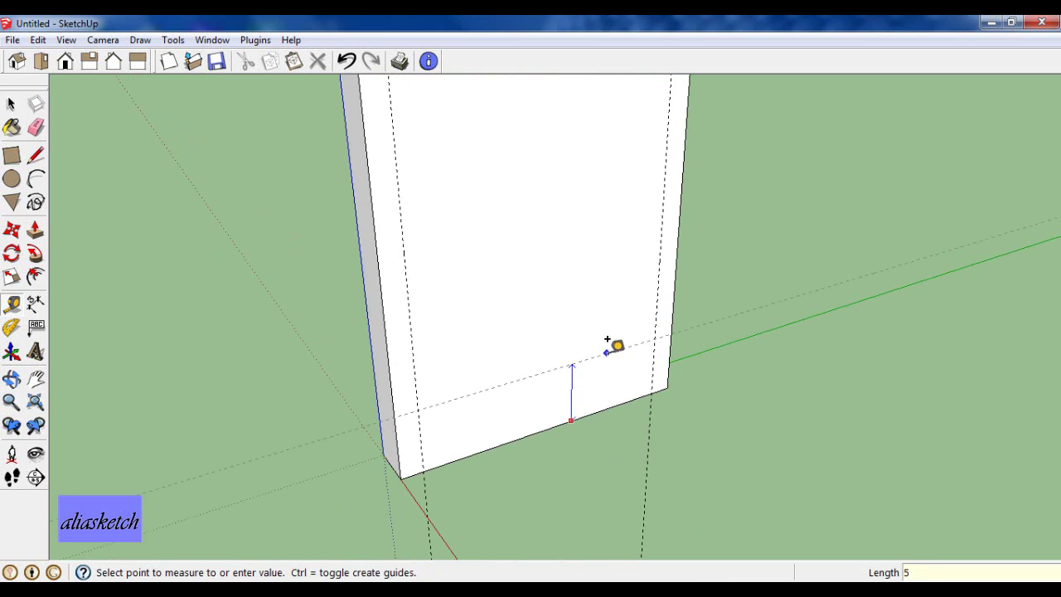
{"action": "key", "text": "Return"}
{"action": "scroll", "coordinate": [613, 457], "scroll_direction": "down", "scroll_amount": 1}
{"action": "scroll", "coordinate": [621, 462], "scroll_direction": "down", "scroll_amount": 1}
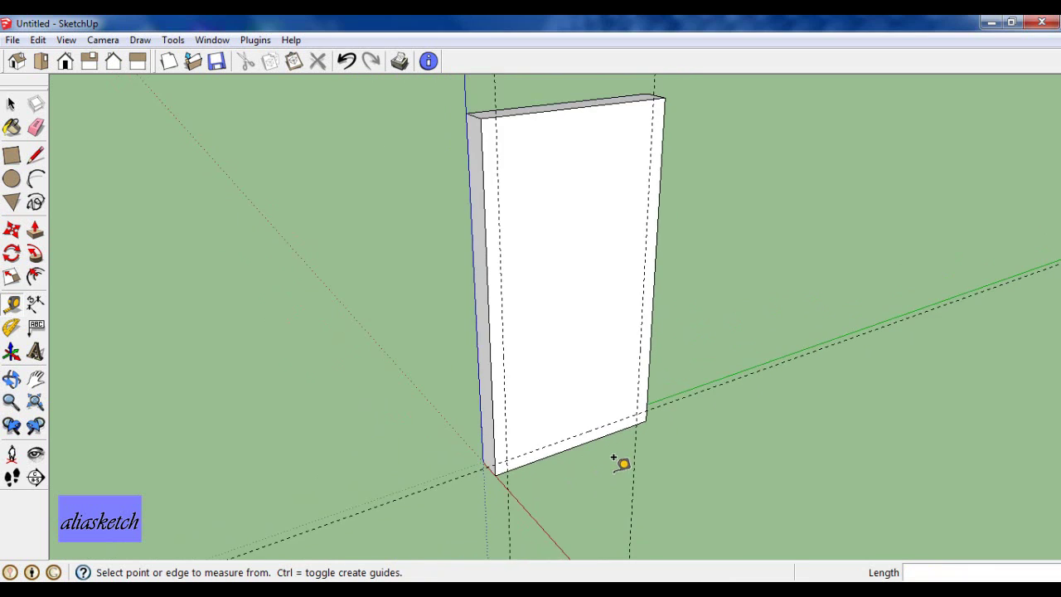
{"action": "scroll", "coordinate": [621, 461], "scroll_direction": "down", "scroll_amount": 1}
{"action": "scroll", "coordinate": [612, 270], "scroll_direction": "up", "scroll_amount": 1}
{"action": "scroll", "coordinate": [613, 270], "scroll_direction": "up", "scroll_amount": 1}
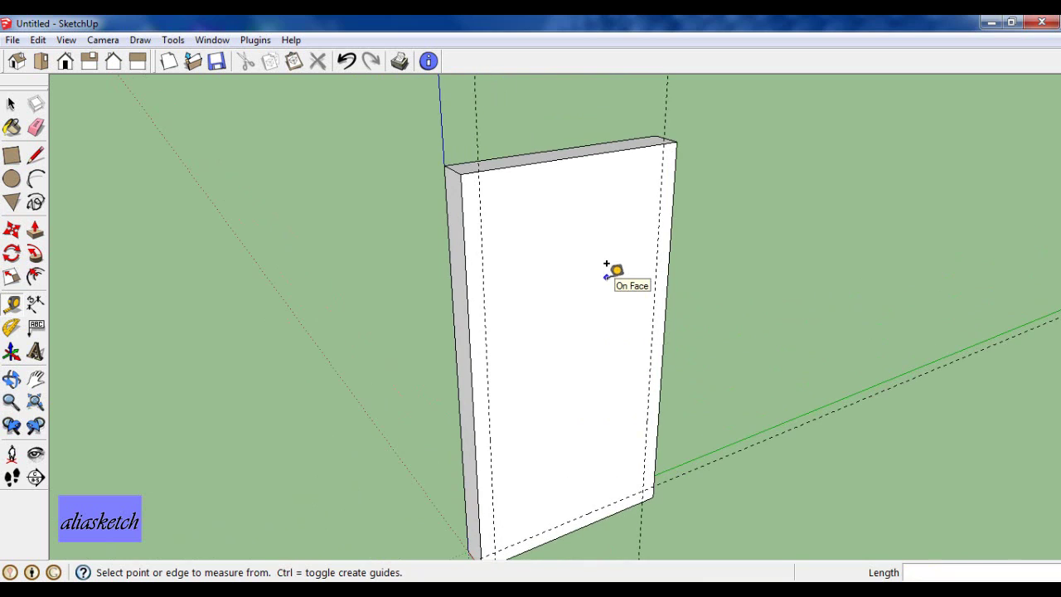
{"action": "left_click", "coordinate": [589, 154]}
{"action": "type", "text": "5"}
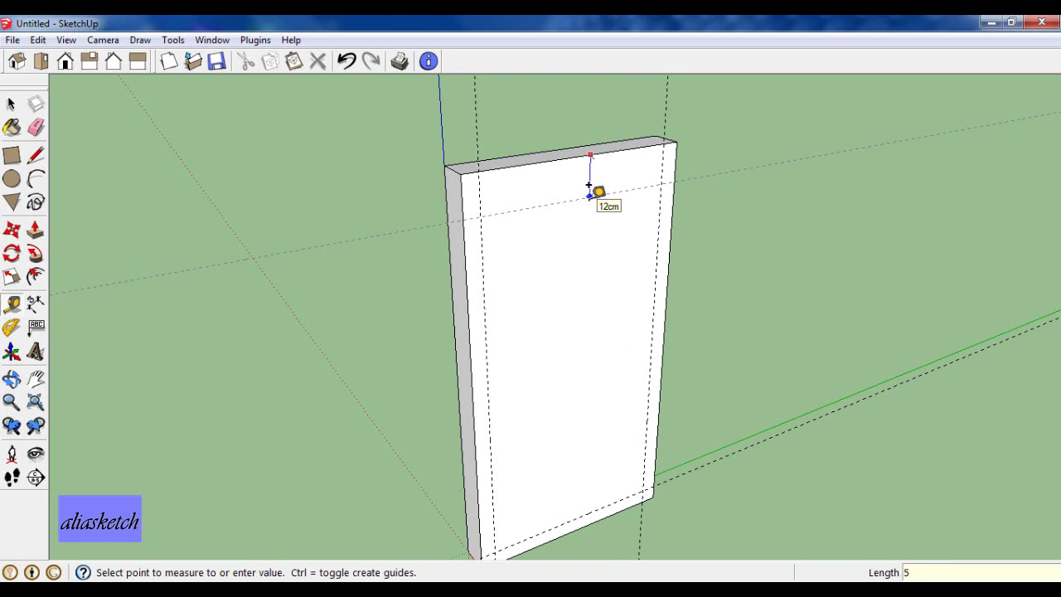
{"action": "key", "text": "Return"}
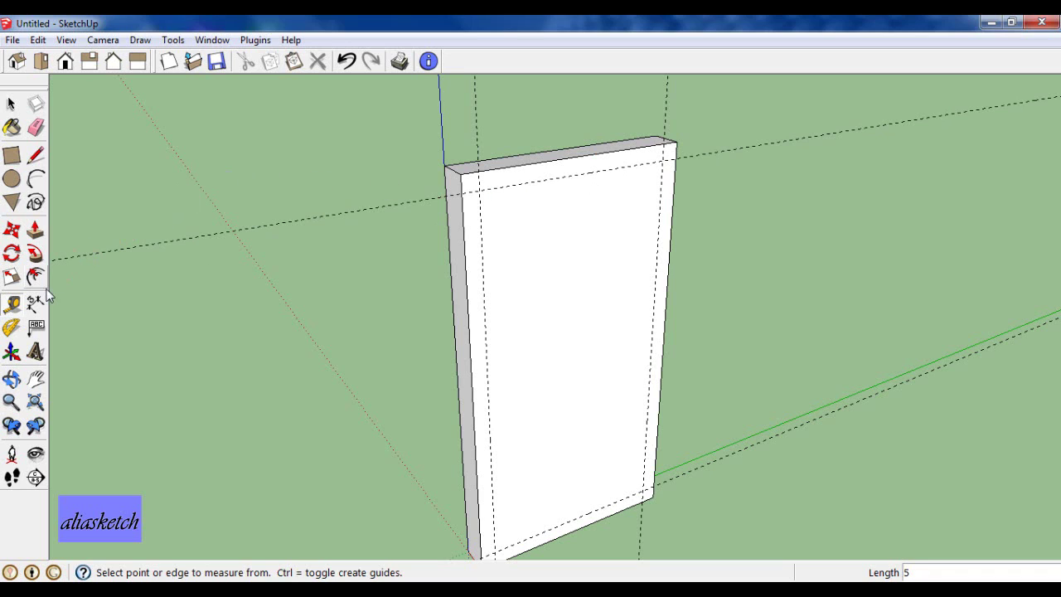
Step: Trace a rectangle from the top-left to the bottom-right guide intersection on the panel face
{"action": "left_click", "coordinate": [15, 163]}
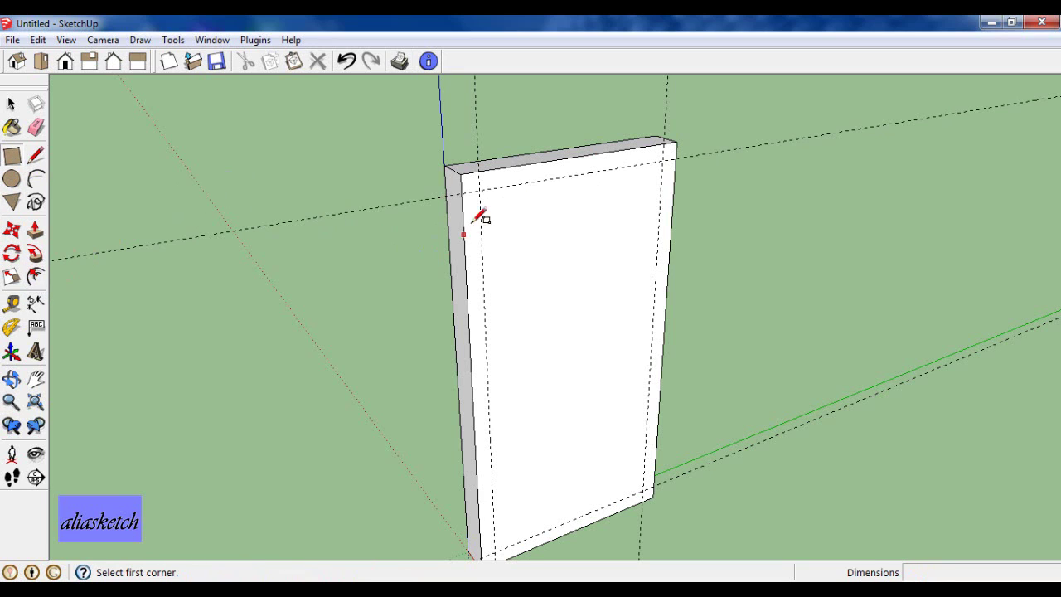
{"action": "left_click", "coordinate": [479, 190]}
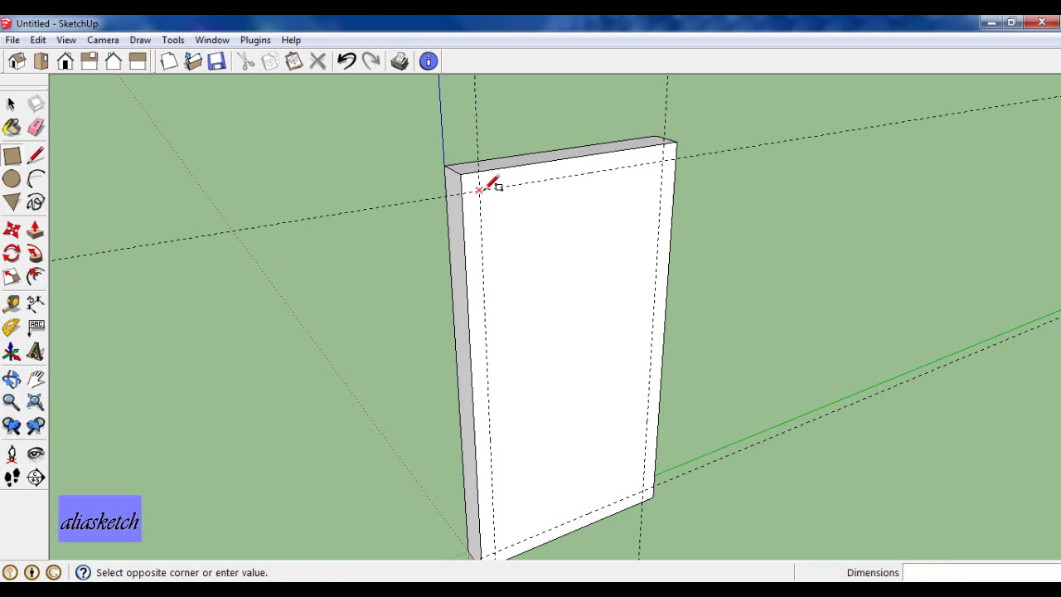
{"action": "left_click", "coordinate": [646, 488]}
{"action": "scroll", "coordinate": [676, 249], "scroll_direction": "down", "scroll_amount": 3}
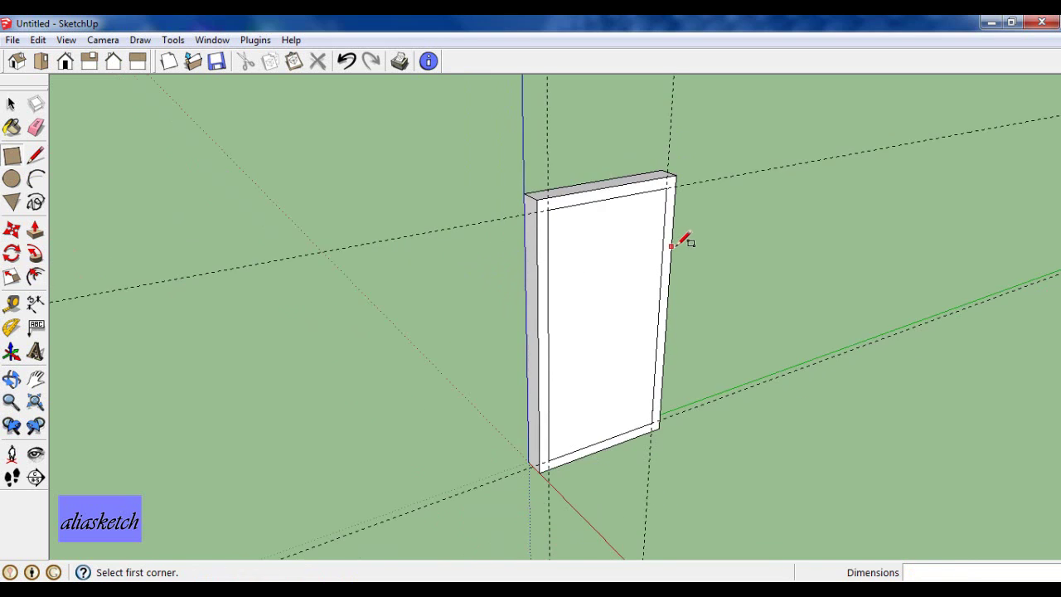
{"action": "scroll", "coordinate": [696, 266], "scroll_direction": "down", "scroll_amount": 2}
{"action": "scroll", "coordinate": [709, 275], "scroll_direction": "up", "scroll_amount": 4}
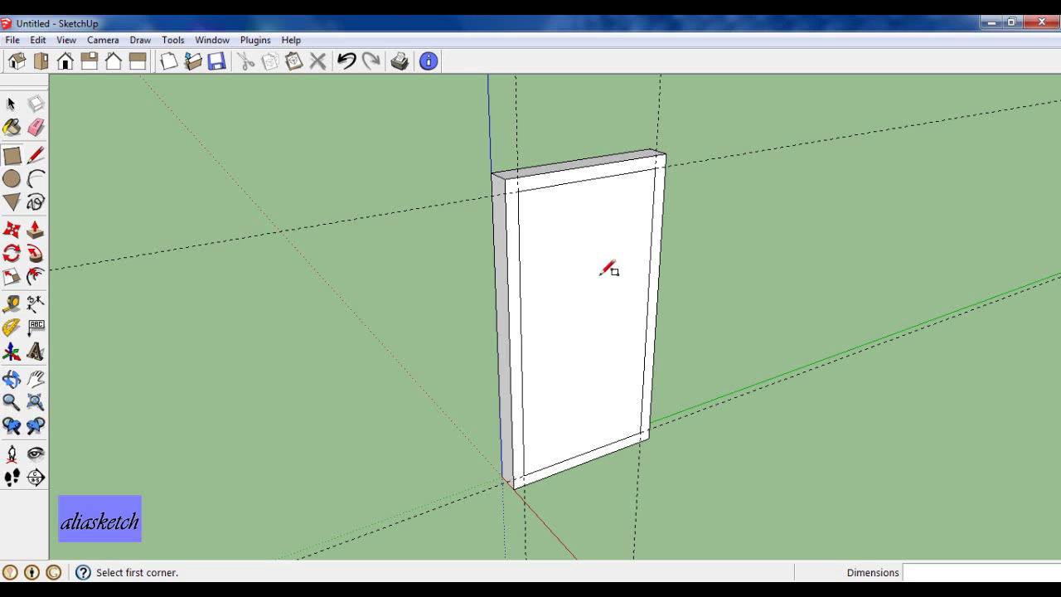
Step: Erase all the dashed guide lines from the panel
{"action": "left_click", "coordinate": [36, 131]}
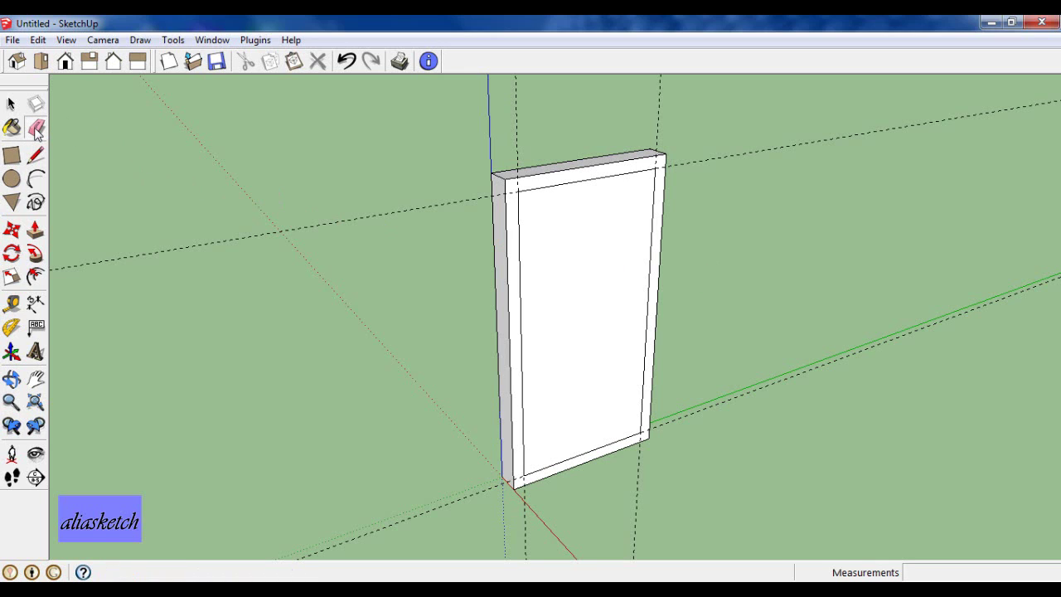
{"action": "left_click_drag", "start_coordinate": [514, 139], "coordinate": [555, 133]}
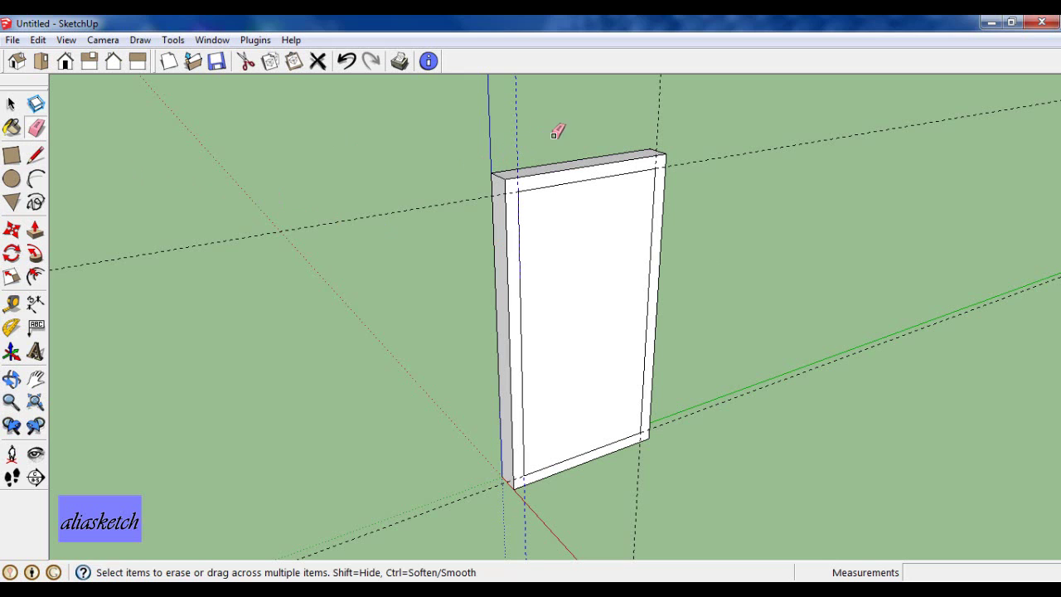
{"action": "left_click", "coordinate": [658, 118]}
{"action": "left_click", "coordinate": [726, 158]}
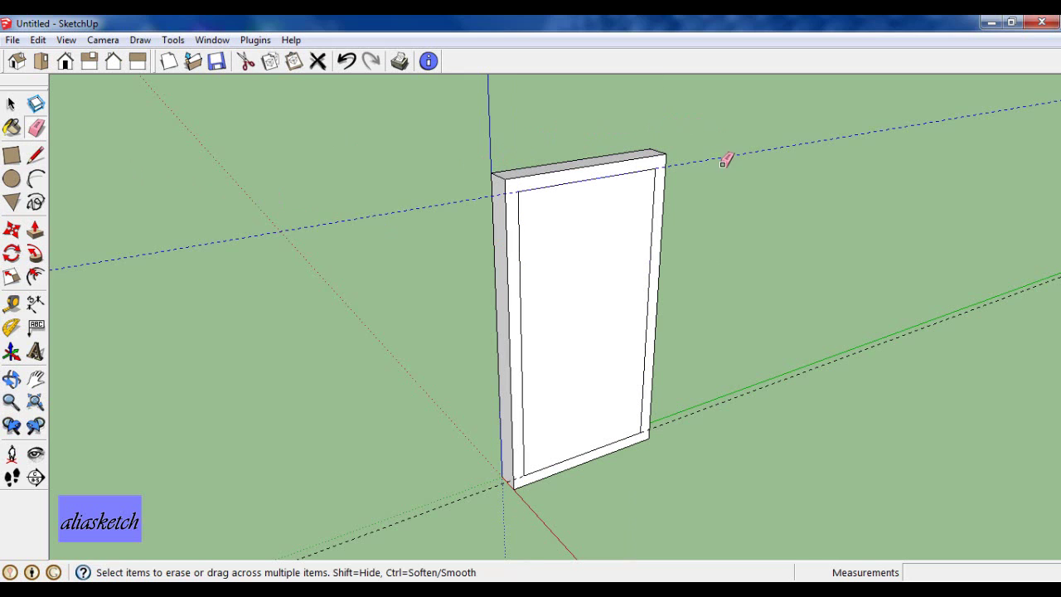
{"action": "left_click", "coordinate": [726, 387]}
{"action": "middle_click_drag", "start_coordinate": [710, 398], "coordinate": [711, 290]}
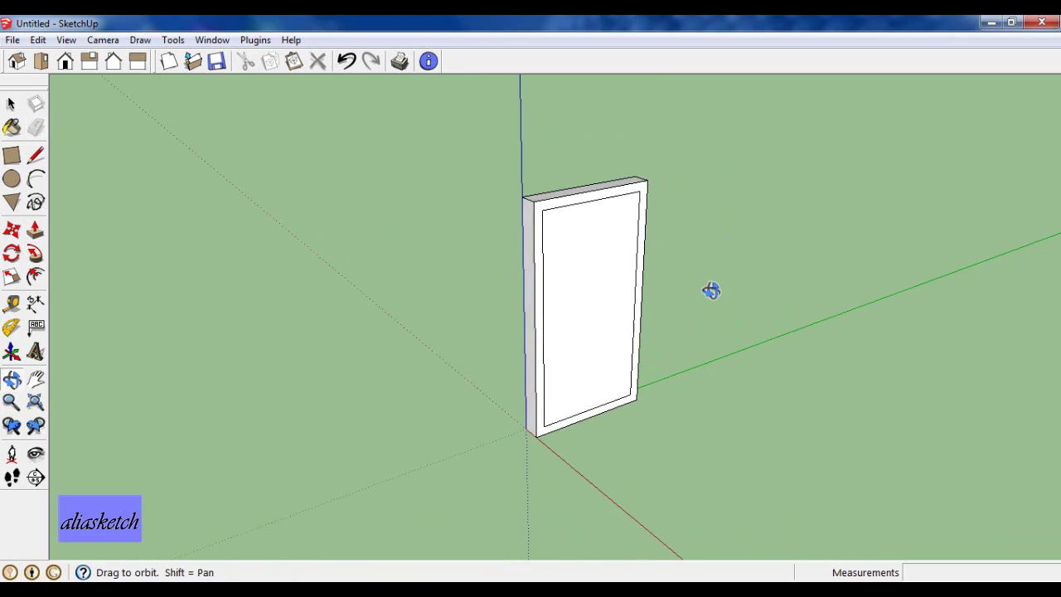
{"action": "scroll", "coordinate": [704, 265], "scroll_direction": "up", "scroll_amount": 2}
{"action": "scroll", "coordinate": [703, 265], "scroll_direction": "up", "scroll_amount": 1}
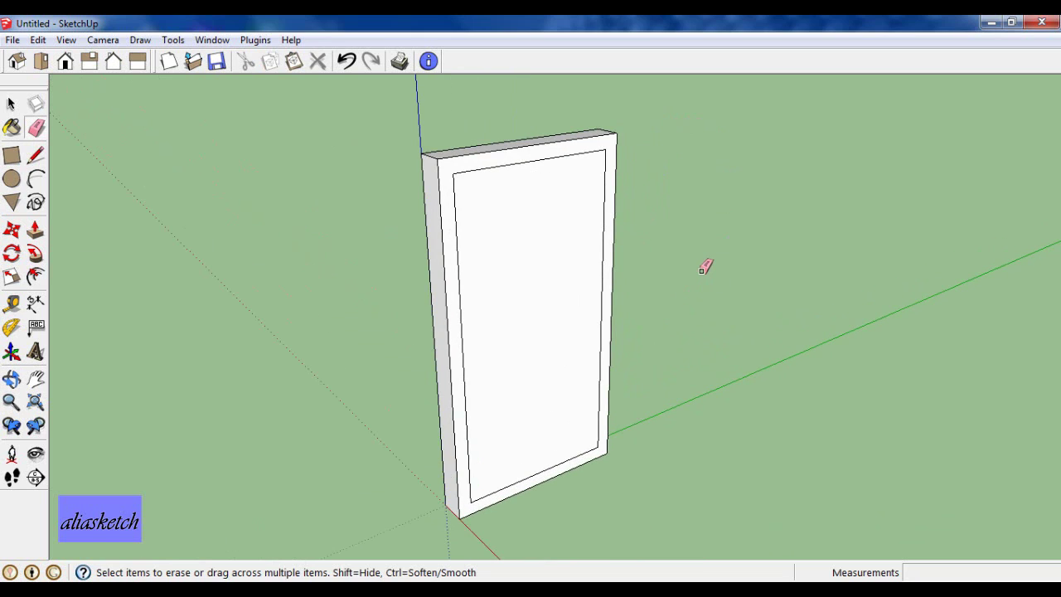
{"action": "scroll", "coordinate": [704, 267], "scroll_direction": "down", "scroll_amount": 1}
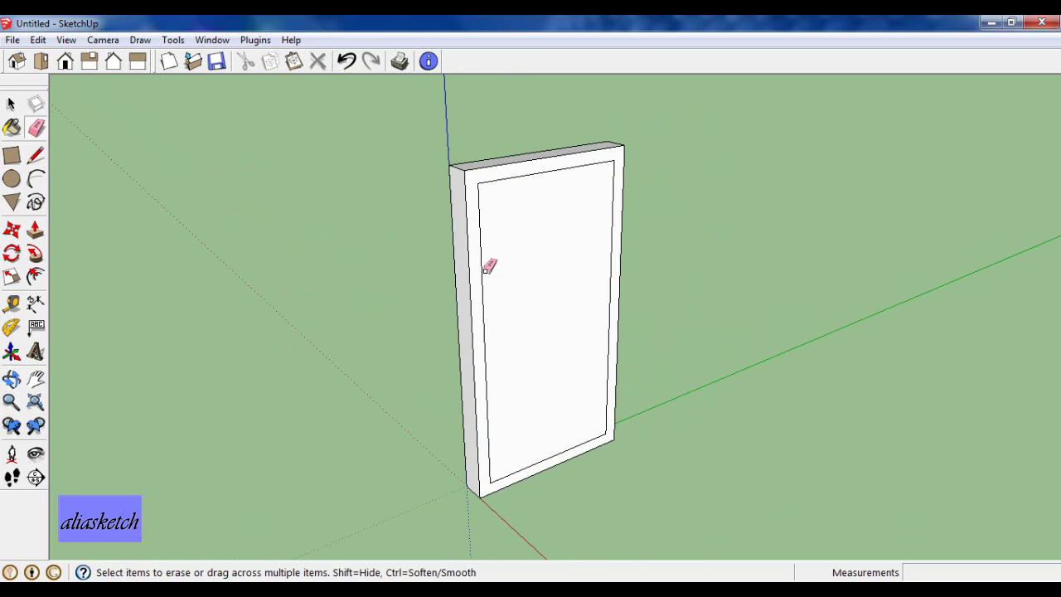
Step: Push the inner rectangle 10 cm through the slab to hollow out the frame
{"action": "left_click", "coordinate": [38, 233]}
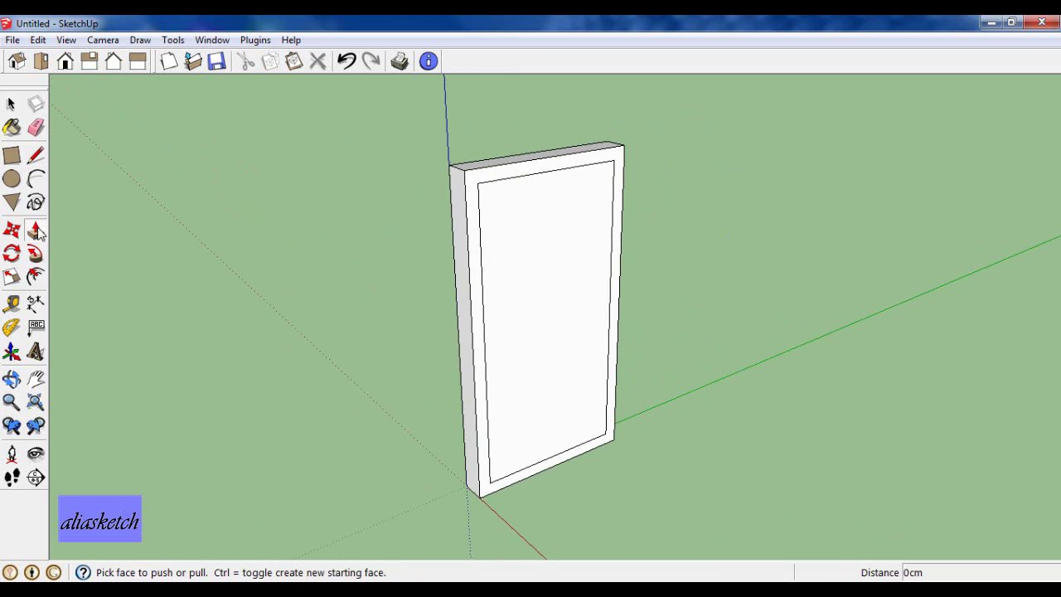
{"action": "scroll", "coordinate": [545, 357], "scroll_direction": "up", "scroll_amount": 2}
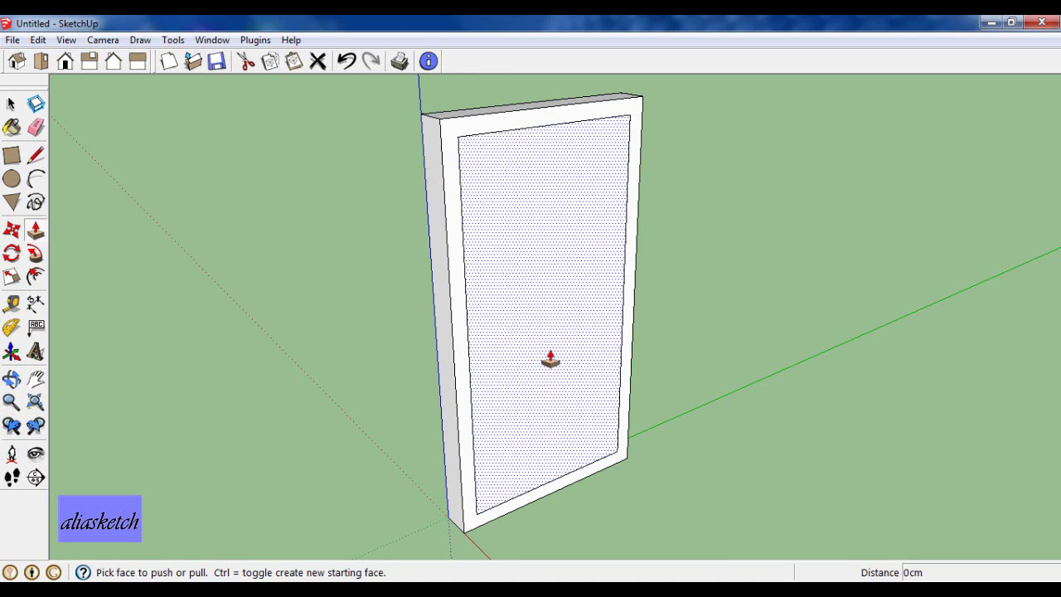
{"action": "left_click", "coordinate": [549, 358]}
{"action": "type", "text": "10"}
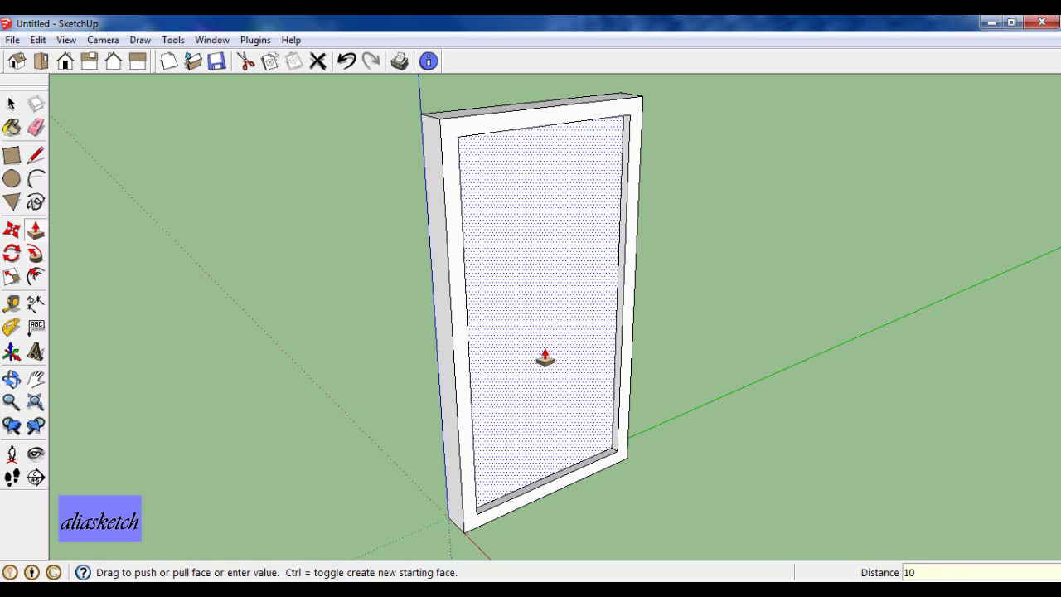
{"action": "type", "text": "cm"}
{"action": "key", "text": "Return"}
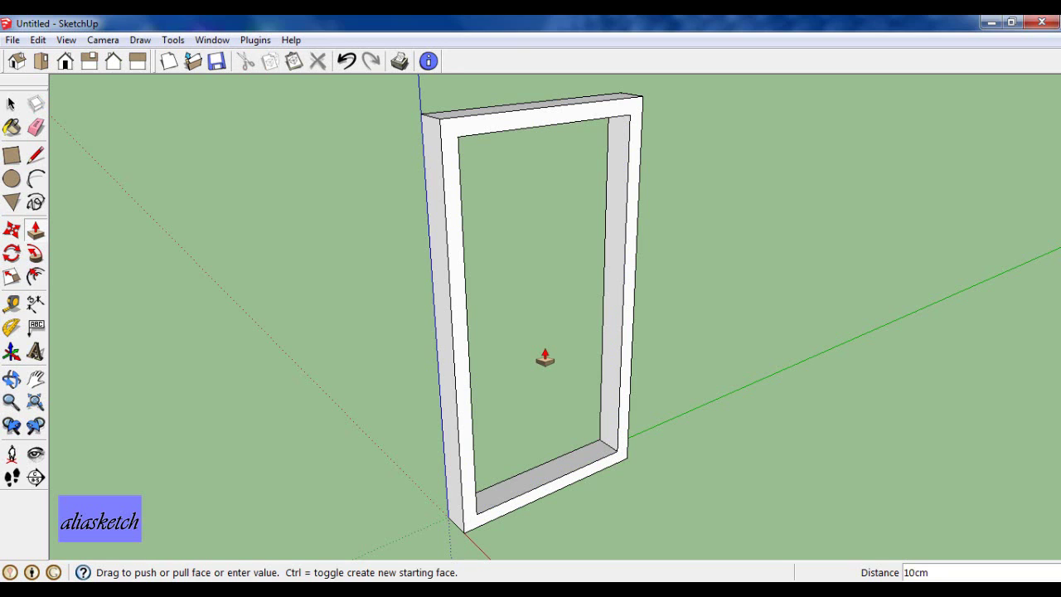
{"action": "scroll", "coordinate": [544, 358], "scroll_direction": "down", "scroll_amount": 2}
{"action": "scroll", "coordinate": [545, 358], "scroll_direction": "down", "scroll_amount": 2}
{"action": "scroll", "coordinate": [544, 358], "scroll_direction": "down", "scroll_amount": 2}
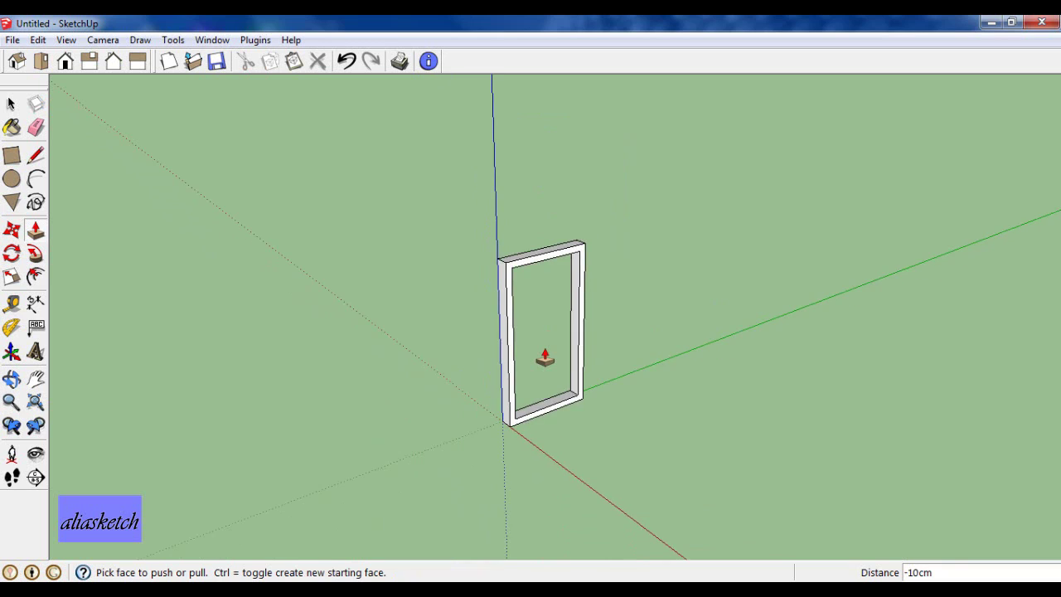
{"action": "scroll", "coordinate": [544, 358], "scroll_direction": "up", "scroll_amount": 1}
{"action": "scroll", "coordinate": [544, 358], "scroll_direction": "up", "scroll_amount": 2}
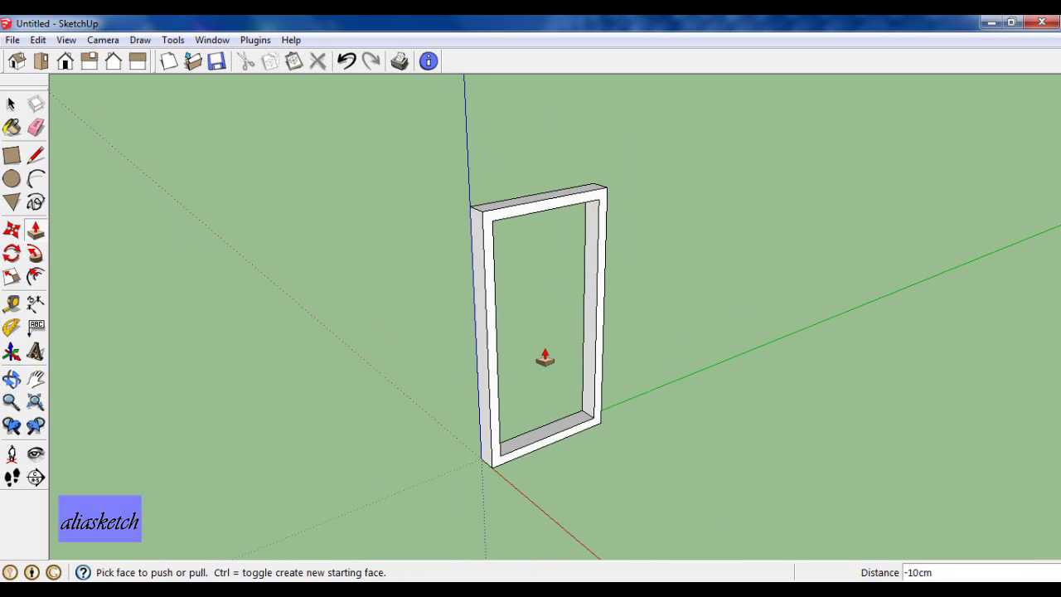
{"action": "left_click", "coordinate": [12, 105]}
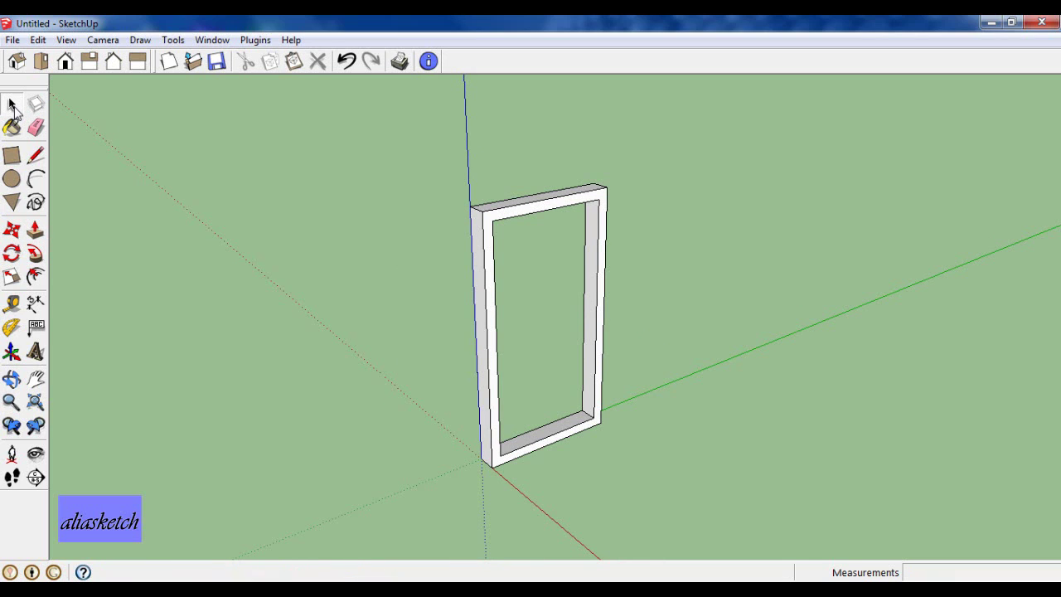
Step: Select the top, left, right and bottom inner edges of the frame opening
{"action": "scroll", "coordinate": [514, 221], "scroll_direction": "up", "scroll_amount": 1}
{"action": "scroll", "coordinate": [516, 218], "scroll_direction": "up", "scroll_amount": 2}
{"action": "left_click", "coordinate": [520, 216]}
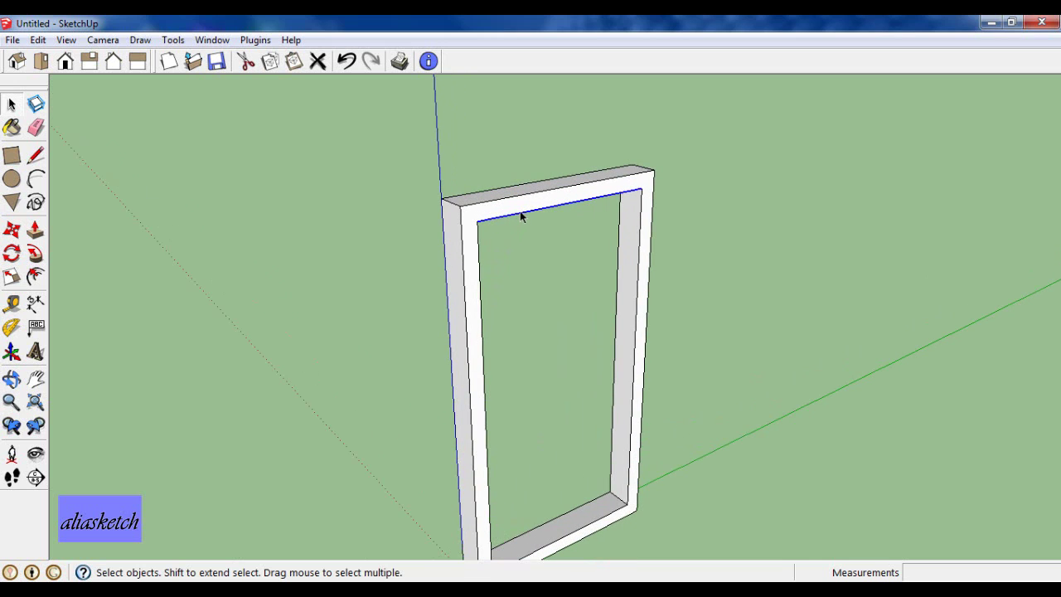
{"action": "left_click", "coordinate": [478, 249], "text": "shift"}
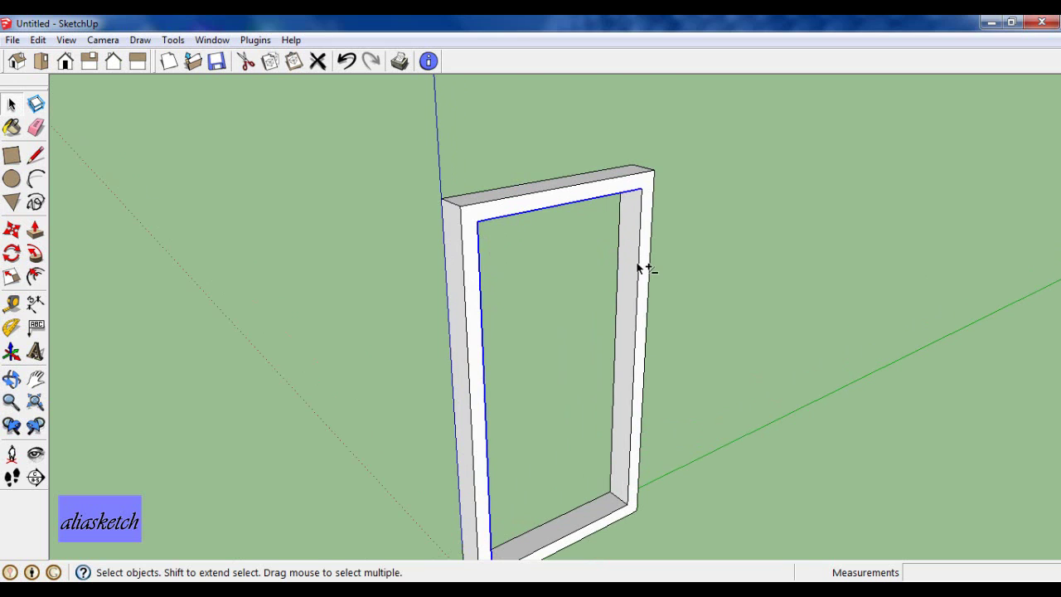
{"action": "left_click", "coordinate": [637, 267], "text": "shift"}
{"action": "scroll", "coordinate": [577, 225], "scroll_direction": "down", "scroll_amount": 3}
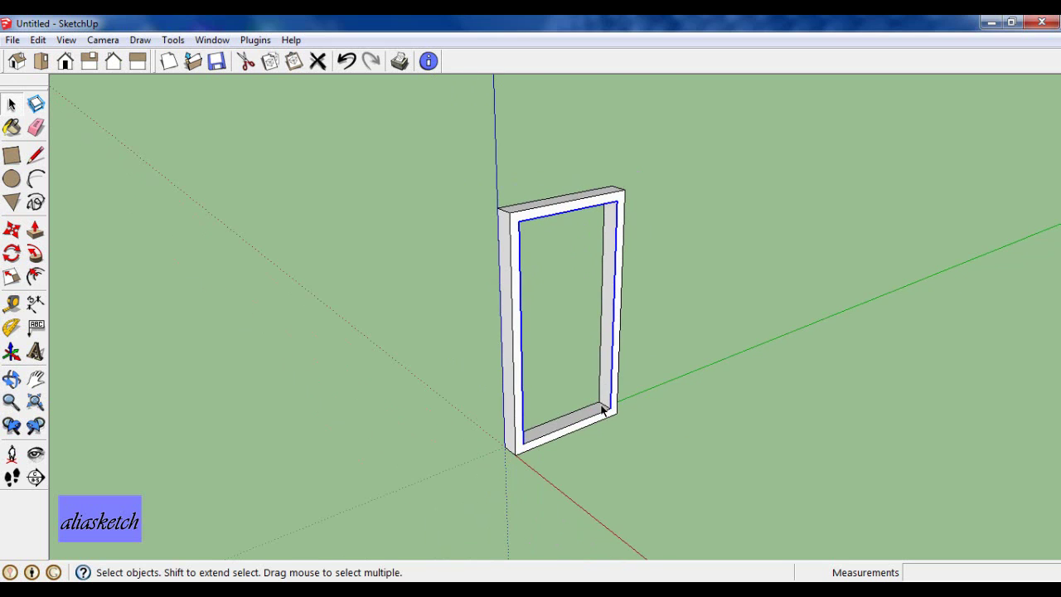
{"action": "scroll", "coordinate": [585, 425], "scroll_direction": "up", "scroll_amount": 1}
{"action": "scroll", "coordinate": [585, 427], "scroll_direction": "up", "scroll_amount": 2}
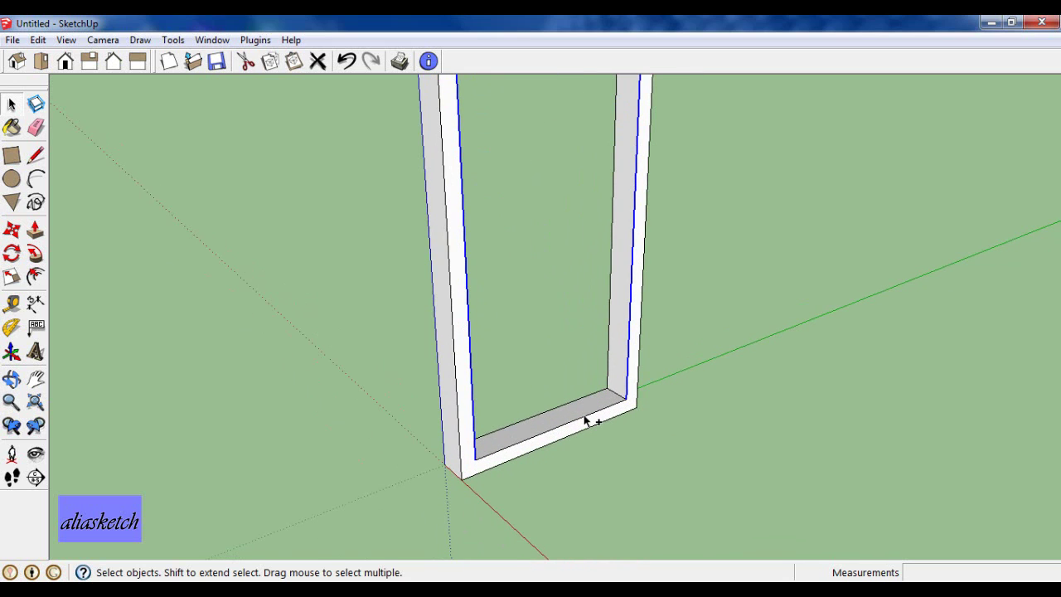
{"action": "left_click", "coordinate": [584, 421], "text": "shift"}
{"action": "scroll", "coordinate": [557, 418], "scroll_direction": "down", "scroll_amount": 3}
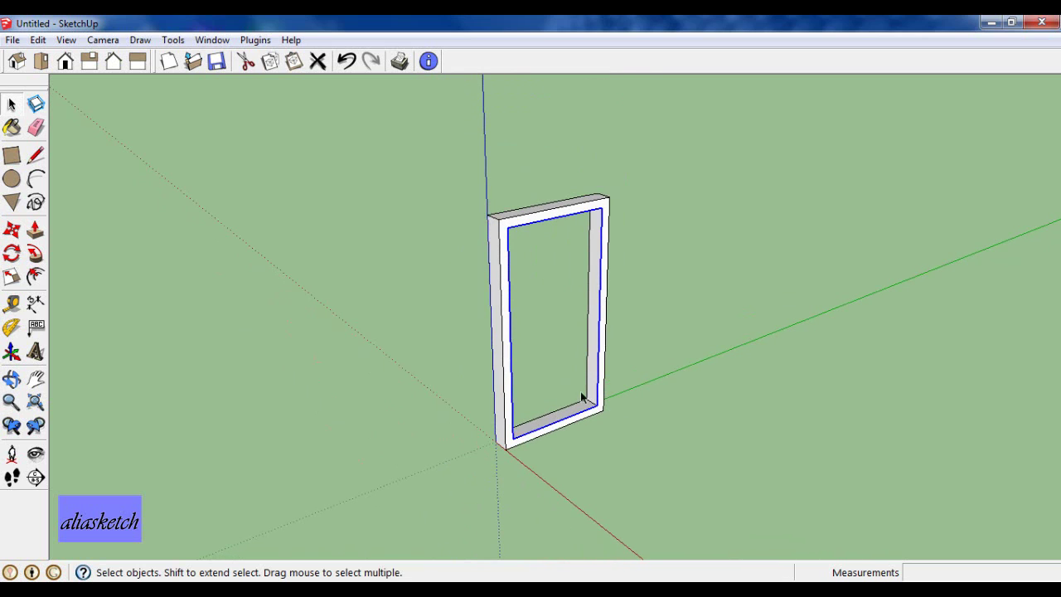
Step: Copy the opening outline 123 cm along the green axis
{"action": "left_click", "coordinate": [11, 230]}
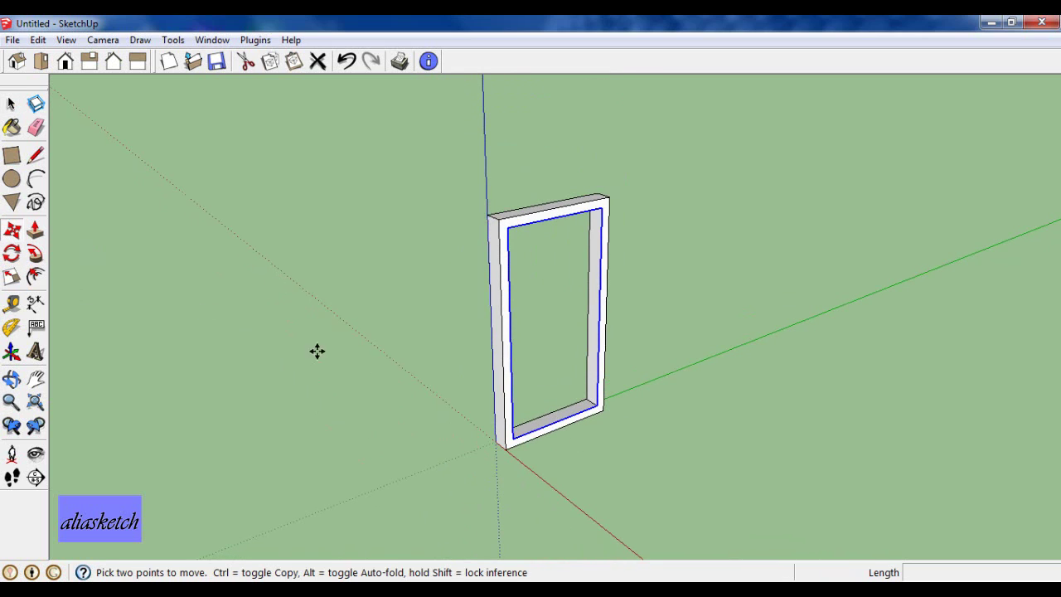
{"action": "key", "text": "ctrl"}
{"action": "left_click", "coordinate": [598, 477]}
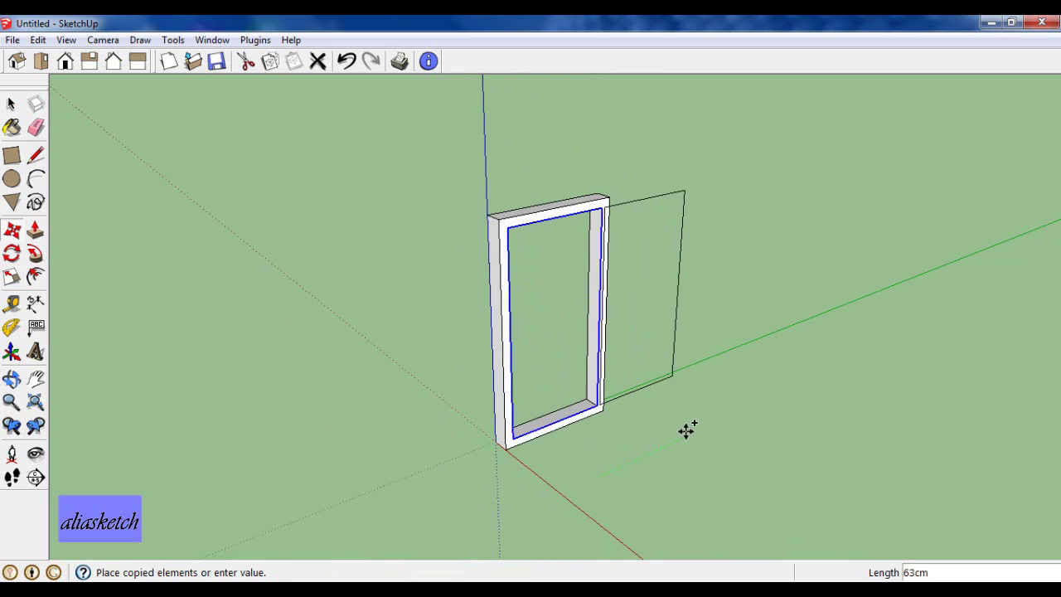
{"action": "left_click", "coordinate": [751, 399]}
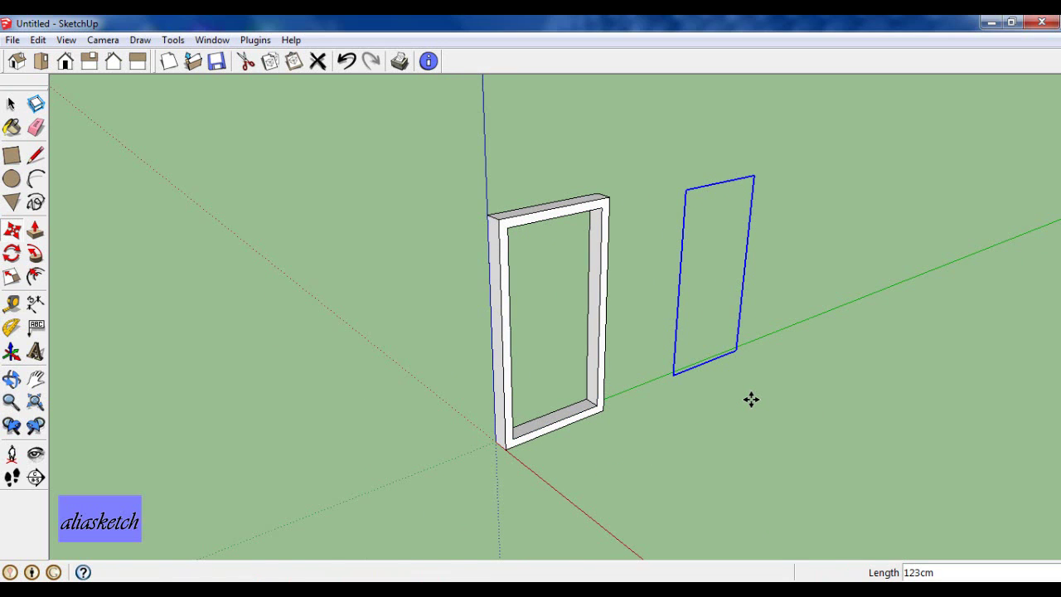
Step: Fill the copied outline with a rectangular face and reframe the view on both objects
{"action": "left_click", "coordinate": [12, 155]}
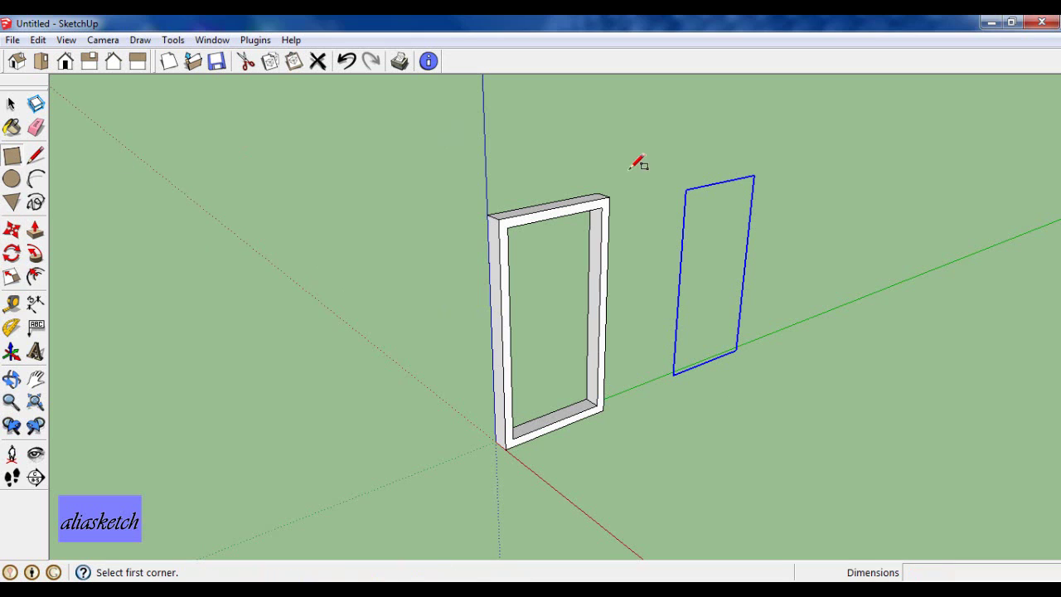
{"action": "left_click", "coordinate": [685, 190]}
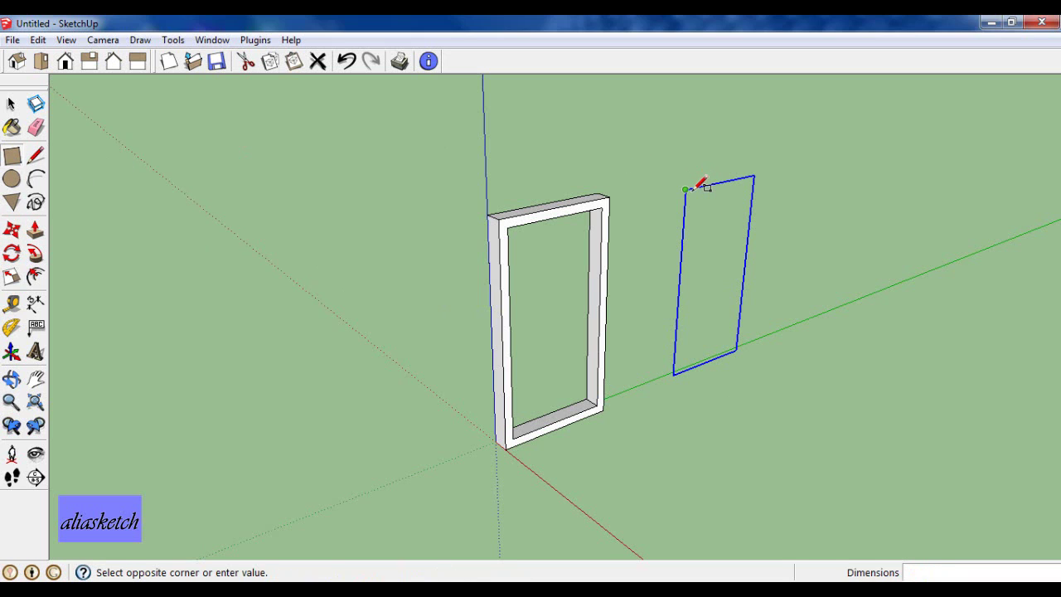
{"action": "left_click", "coordinate": [736, 347]}
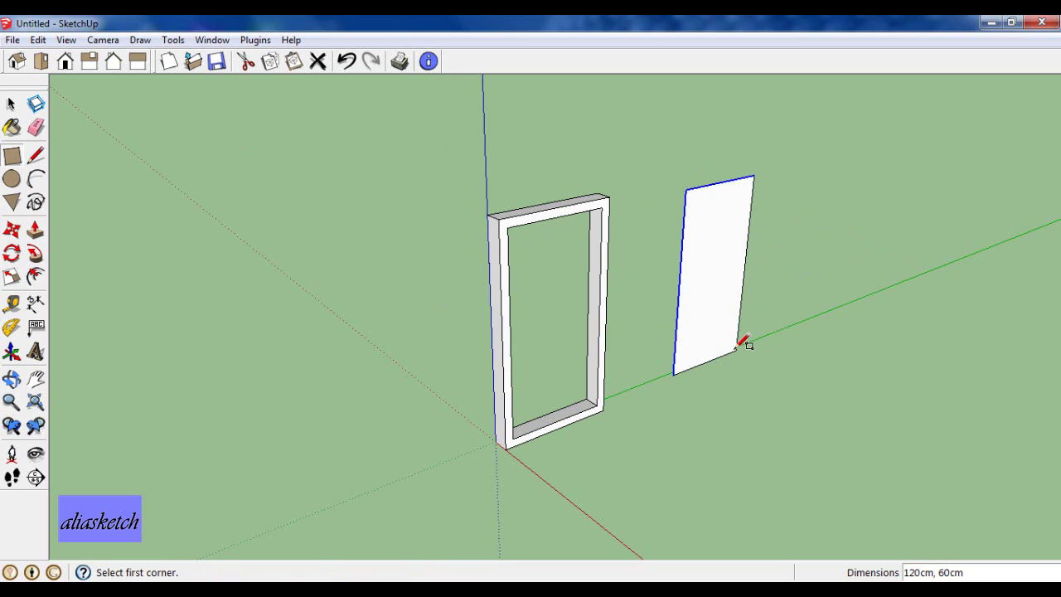
{"action": "left_click", "coordinate": [10, 103]}
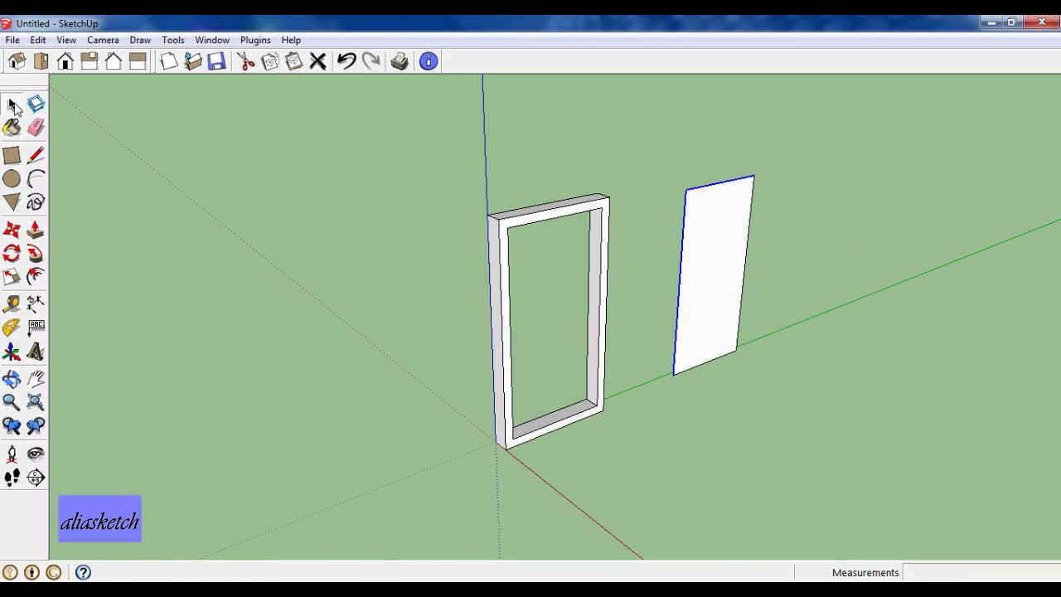
{"action": "left_click", "coordinate": [787, 296]}
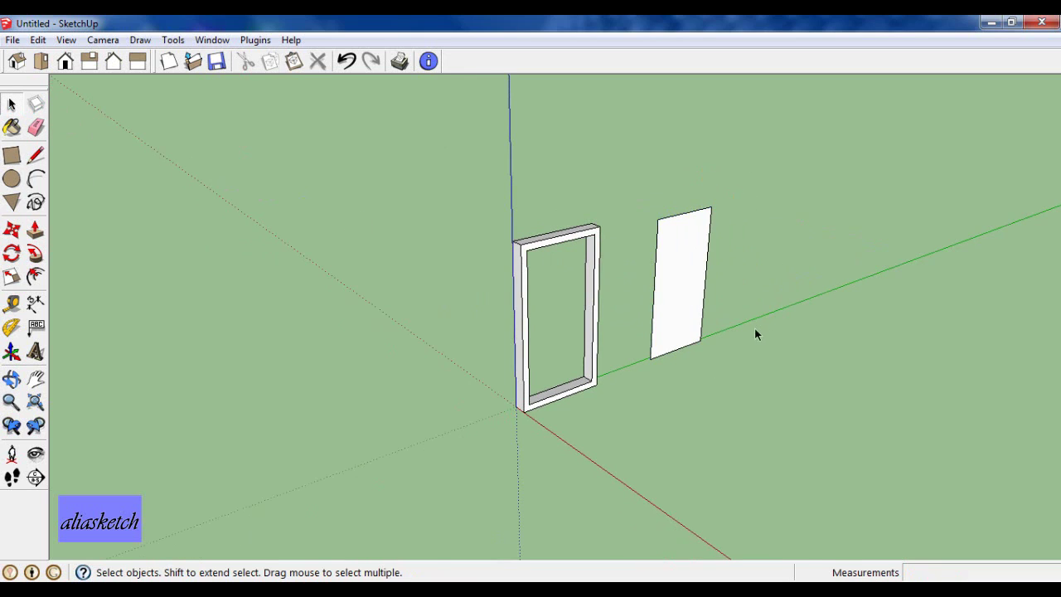
{"action": "mouse_move", "coordinate": [754, 327]}
{"action": "middle_mouse_down", "text": "shift"}
{"action": "mouse_move", "coordinate": [707, 320]}
{"action": "mouse_move", "coordinate": [696, 301]}
{"action": "mouse_move", "coordinate": [649, 310]}
{"action": "mouse_move", "coordinate": [655, 293]}
{"action": "mouse_move", "coordinate": [698, 307]}
{"action": "mouse_move", "coordinate": [517, 303]}
{"action": "middle_mouse_up", "text": "shift"}
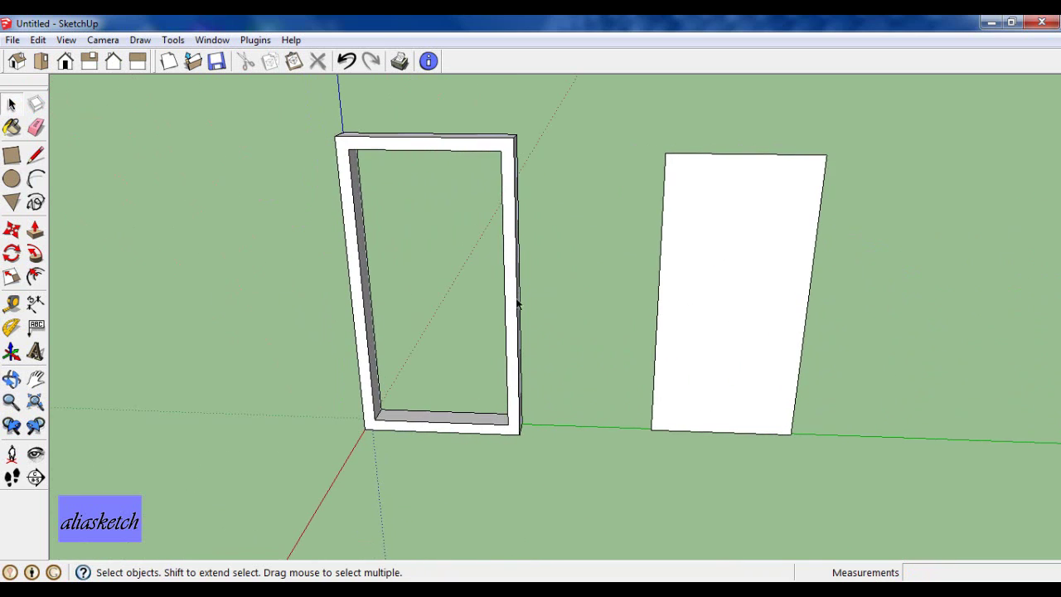
{"action": "scroll", "coordinate": [774, 295], "scroll_direction": "down", "scroll_amount": 1}
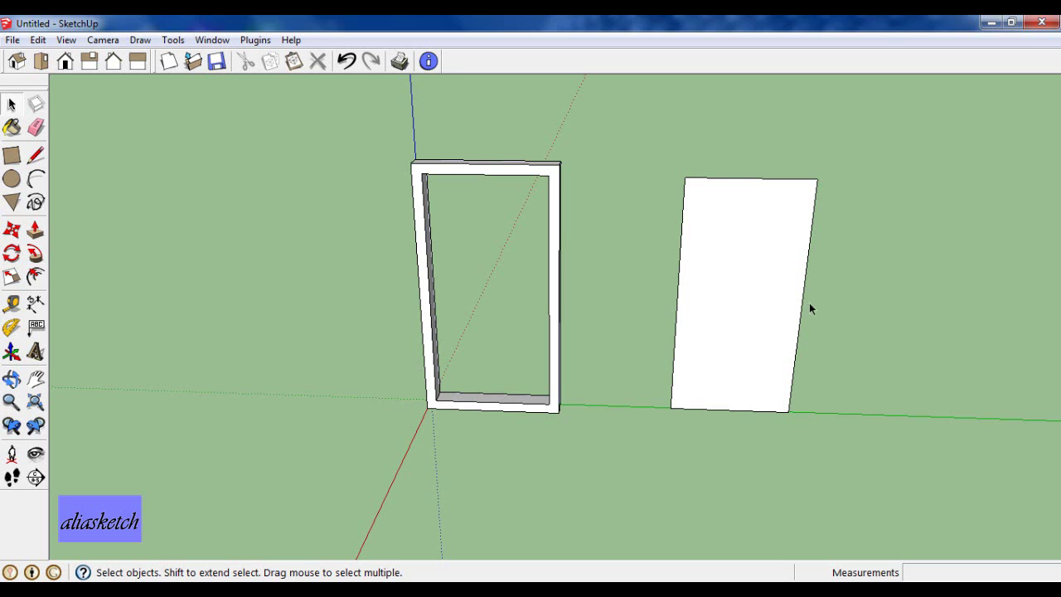
{"action": "mouse_move", "coordinate": [810, 303]}
{"action": "middle_mouse_down"}
{"action": "mouse_move", "coordinate": [591, 253]}
{"action": "mouse_move", "coordinate": [559, 262]}
{"action": "mouse_move", "coordinate": [681, 302]}
{"action": "middle_mouse_up"}
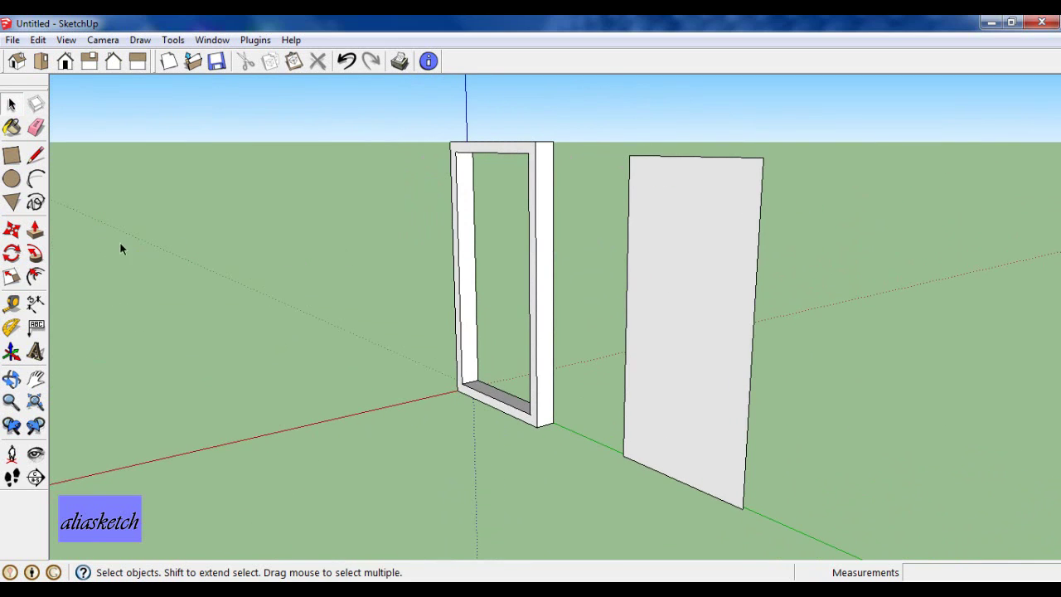
Step: Pull the standalone panel face out 3 cm to give it thickness
{"action": "left_click", "coordinate": [36, 235]}
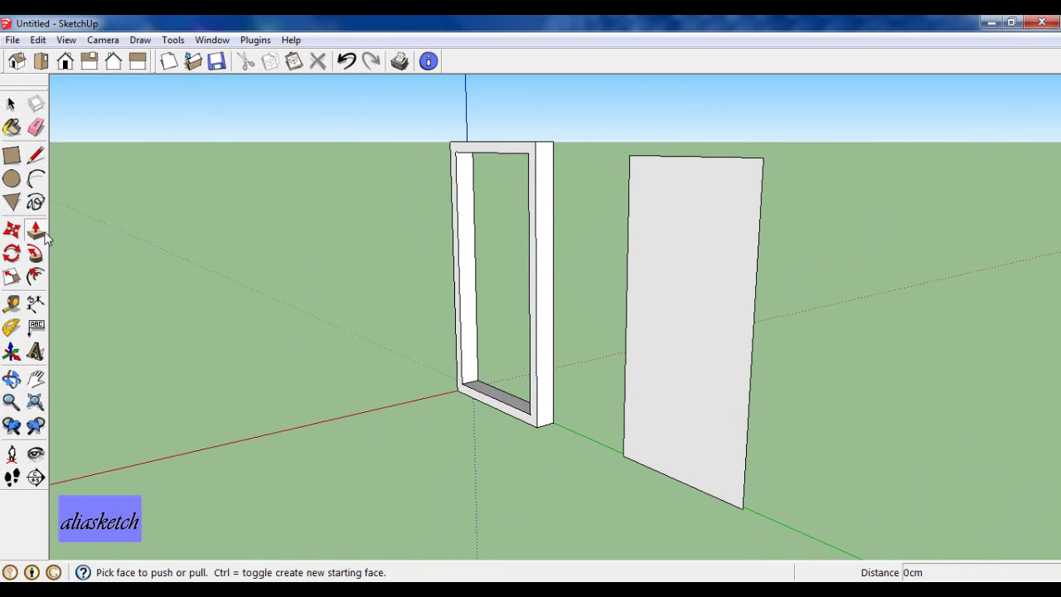
{"action": "left_click_drag", "start_coordinate": [697, 336], "coordinate": [679, 341]}
{"action": "type", "text": "3"}
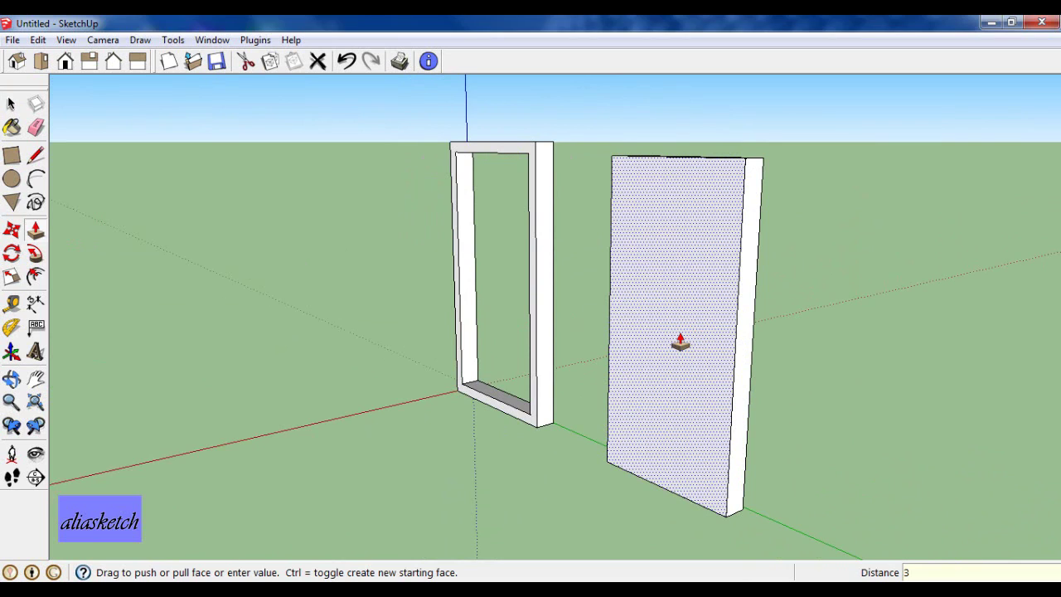
{"action": "type", "text": "cm"}
{"action": "key", "text": "Return"}
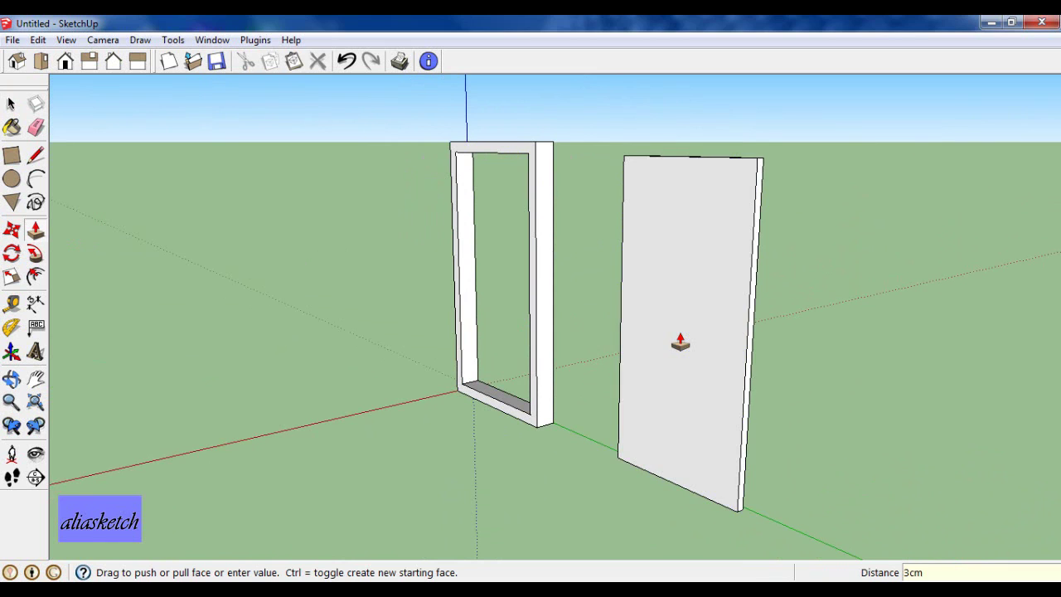
{"action": "mouse_move", "coordinate": [680, 342]}
{"action": "middle_mouse_down"}
{"action": "mouse_move", "coordinate": [728, 320]}
{"action": "mouse_move", "coordinate": [841, 307]}
{"action": "mouse_move", "coordinate": [803, 289]}
{"action": "mouse_move", "coordinate": [830, 309]}
{"action": "middle_mouse_up"}
{"action": "scroll", "coordinate": [722, 325], "scroll_direction": "up", "scroll_amount": 2}
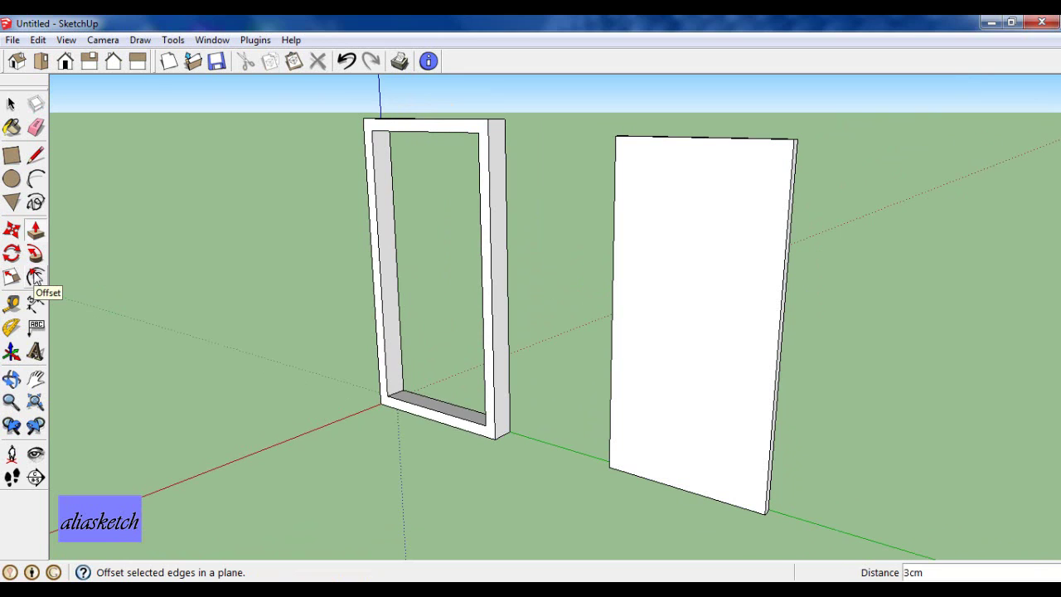
Step: Offset the panel's front-face outline 7 cm inward
{"action": "left_click", "coordinate": [36, 276]}
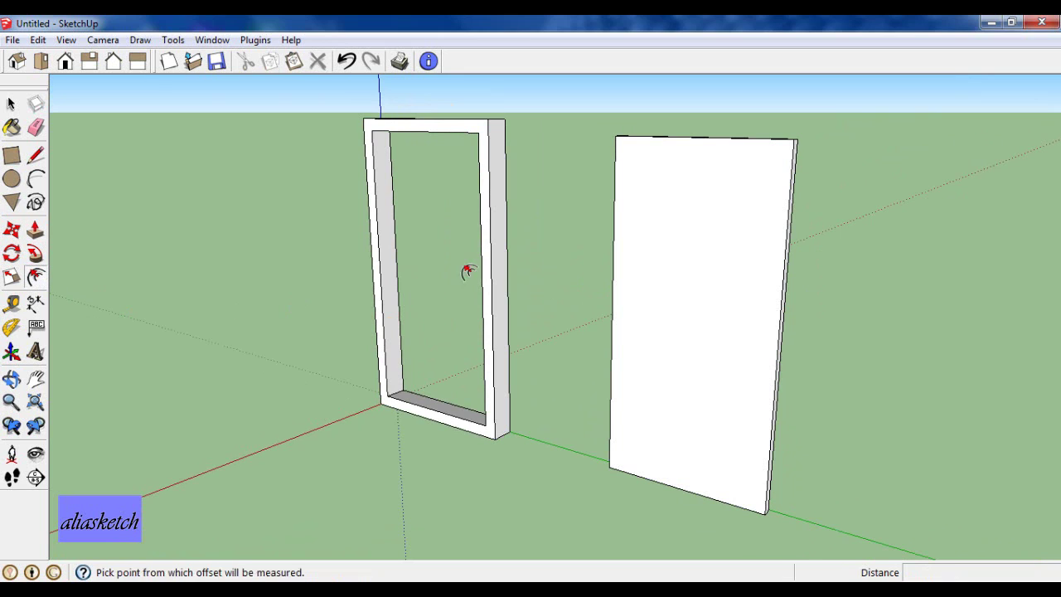
{"action": "left_click", "coordinate": [699, 183]}
{"action": "type", "text": "7"}
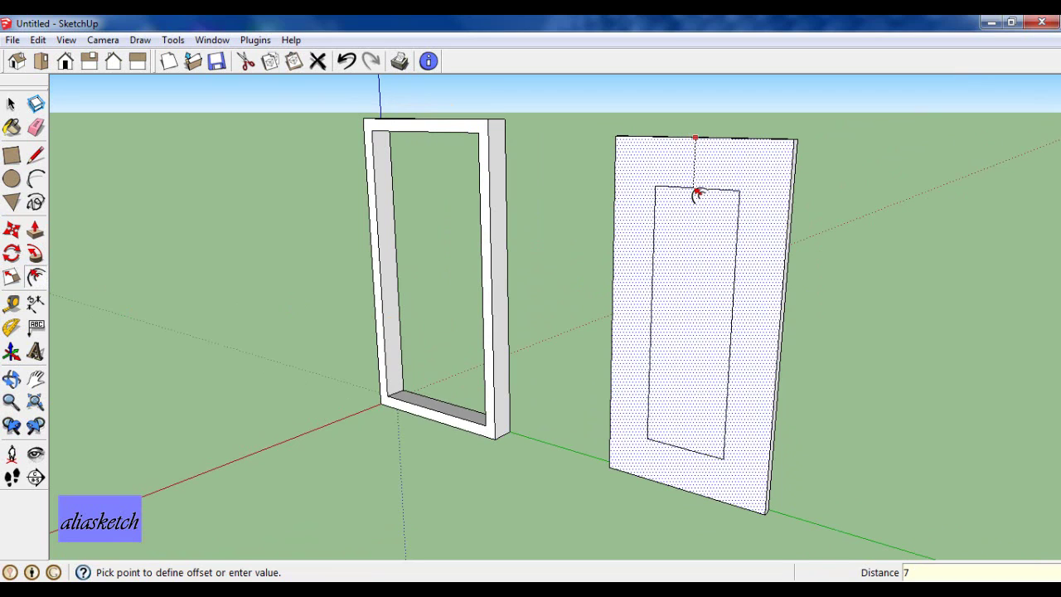
{"action": "key", "text": "Return"}
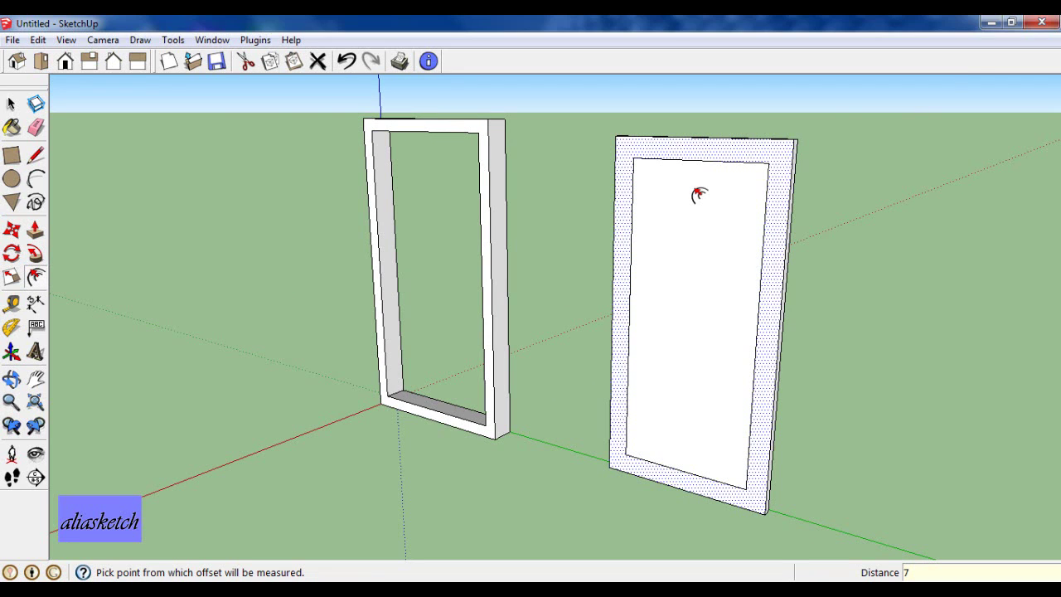
{"action": "key", "text": "Escape"}
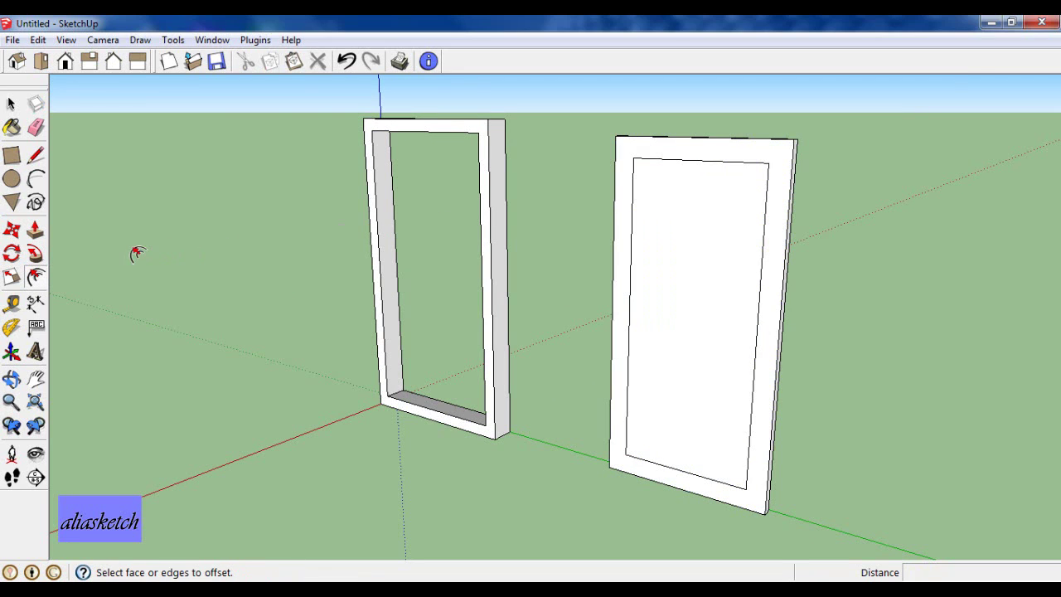
Step: Push the thin slab's inner face 3 cm through, leaving a second frame with a 7 cm border
{"action": "left_click", "coordinate": [37, 236]}
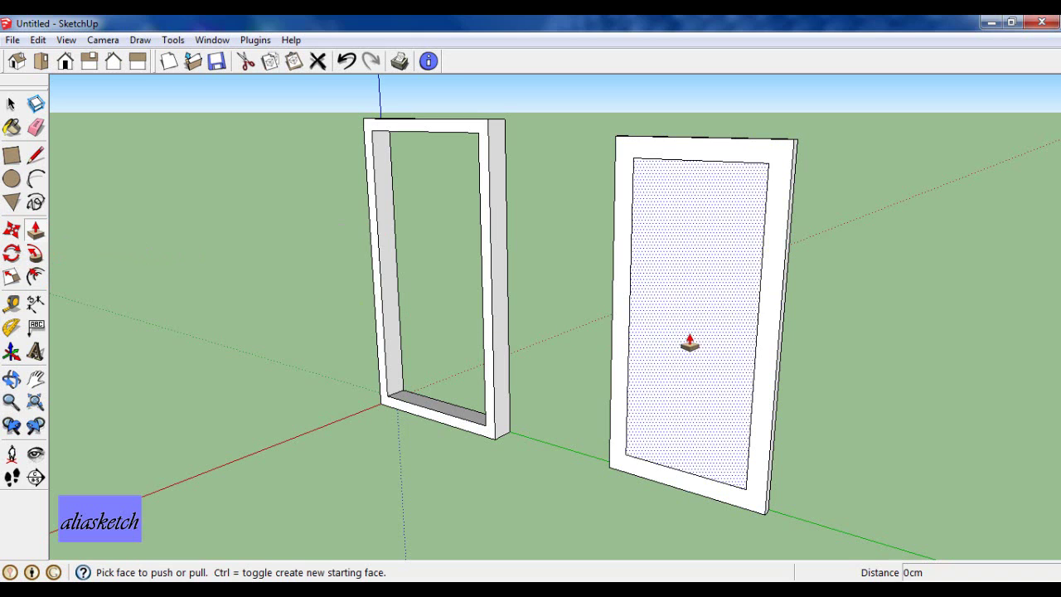
{"action": "left_click_drag", "start_coordinate": [690, 342], "coordinate": [693, 341]}
{"action": "type", "text": "3"}
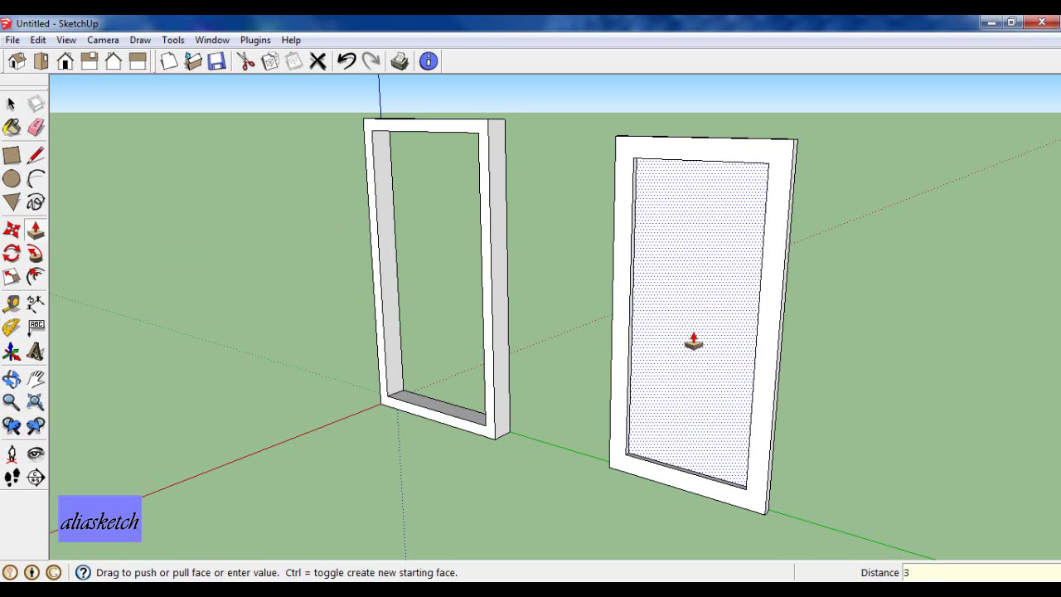
{"action": "key", "text": "Return"}
{"action": "scroll", "coordinate": [712, 211], "scroll_direction": "down", "scroll_amount": 2}
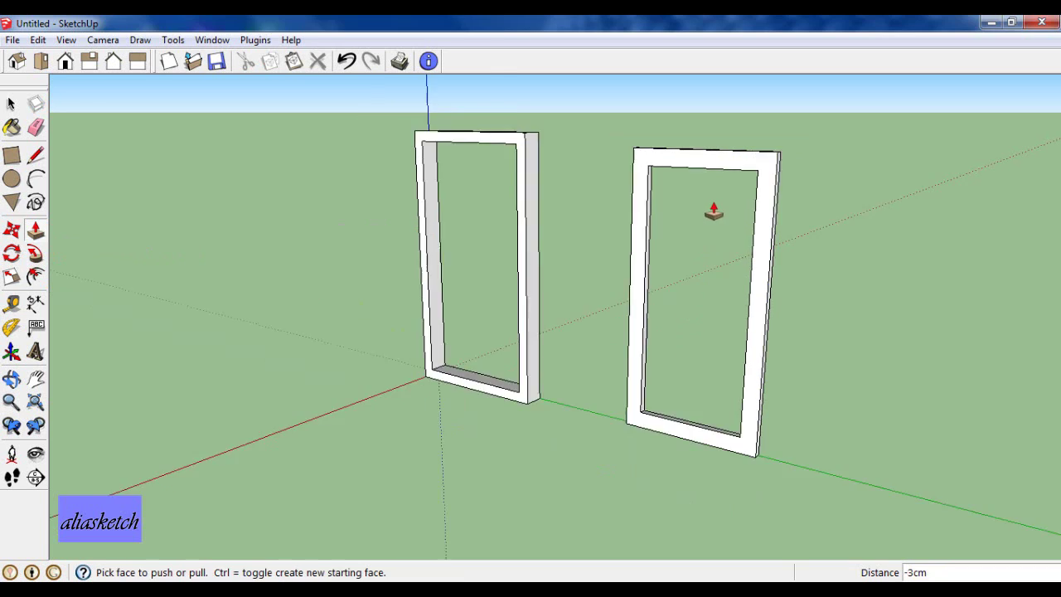
{"action": "scroll", "coordinate": [710, 224], "scroll_direction": "down", "scroll_amount": 2}
{"action": "scroll", "coordinate": [687, 203], "scroll_direction": "up", "scroll_amount": 1}
{"action": "scroll", "coordinate": [686, 202], "scroll_direction": "up", "scroll_amount": 2}
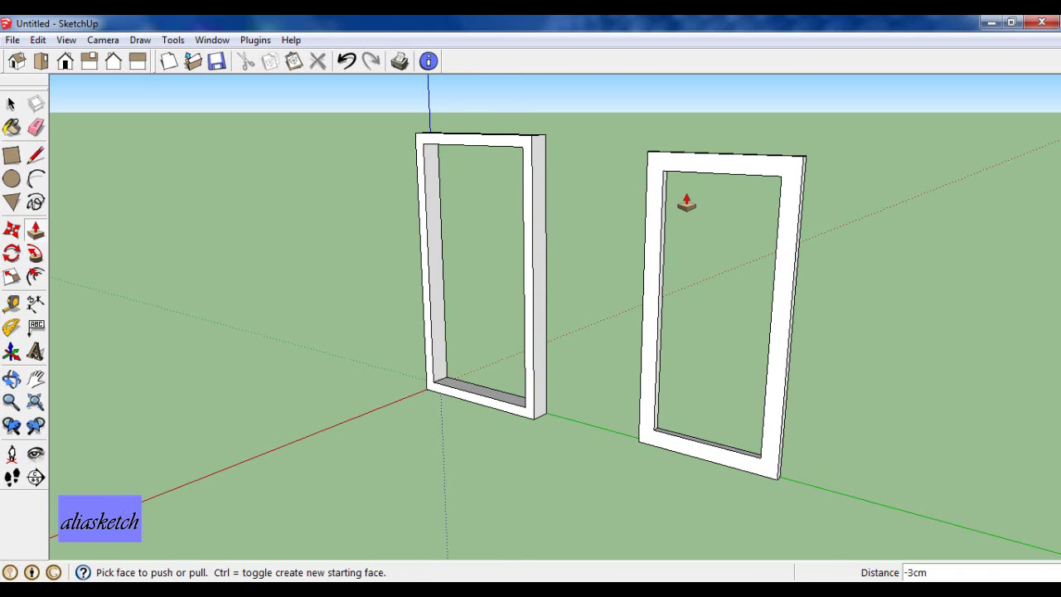
{"action": "mouse_move", "coordinate": [686, 202]}
{"action": "middle_mouse_down"}
{"action": "mouse_move", "coordinate": [707, 221]}
{"action": "mouse_move", "coordinate": [807, 230]}
{"action": "mouse_move", "coordinate": [812, 221]}
{"action": "mouse_move", "coordinate": [678, 231]}
{"action": "middle_mouse_up"}
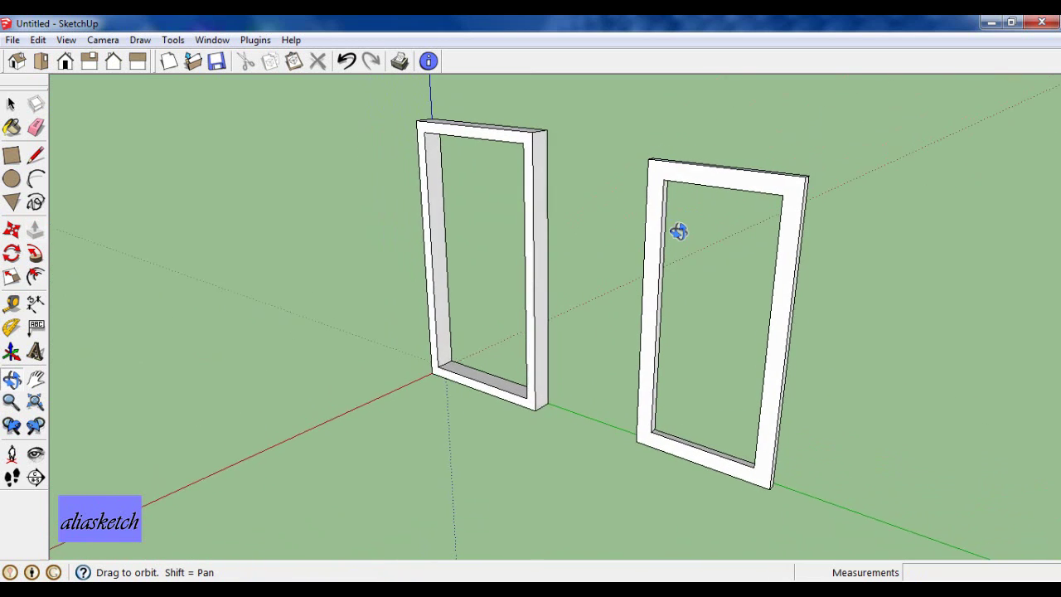
{"action": "scroll", "coordinate": [688, 243], "scroll_direction": "up", "scroll_amount": 1}
{"action": "scroll", "coordinate": [688, 243], "scroll_direction": "down", "scroll_amount": 1}
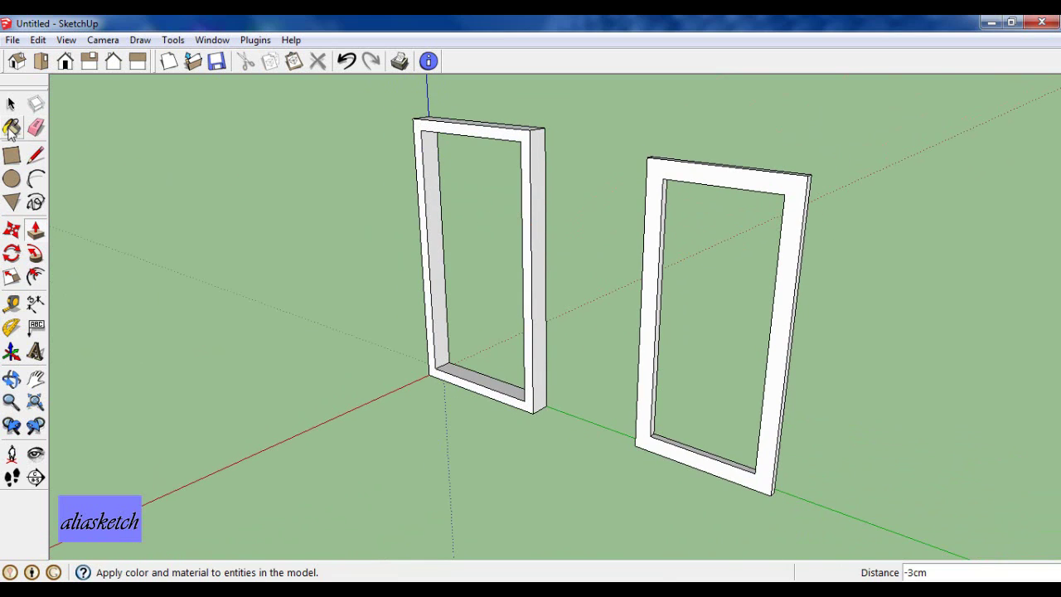
Step: Paint the first frame's side, bottom, top and post faces with the dark grey Color_006
{"action": "left_click", "coordinate": [11, 128]}
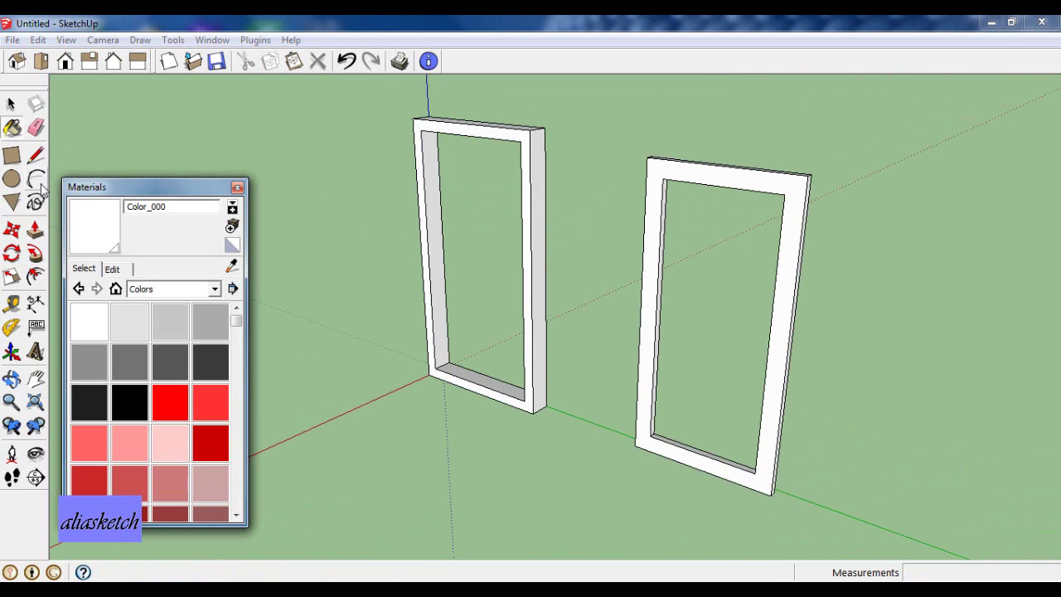
{"action": "left_click", "coordinate": [178, 362]}
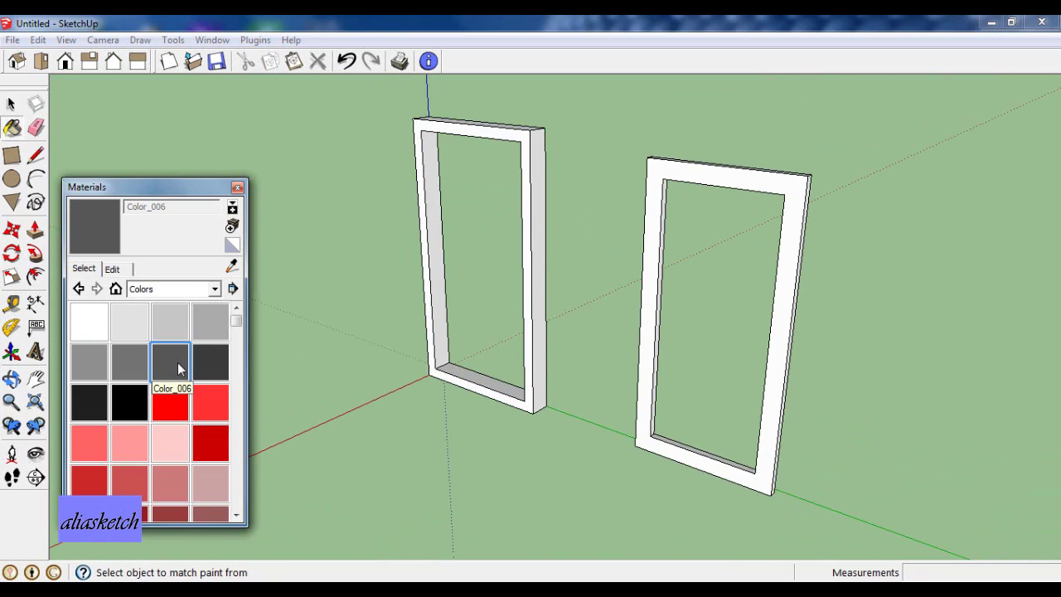
{"action": "left_click", "coordinate": [443, 293]}
{"action": "scroll", "coordinate": [442, 294], "scroll_direction": "up", "scroll_amount": 1}
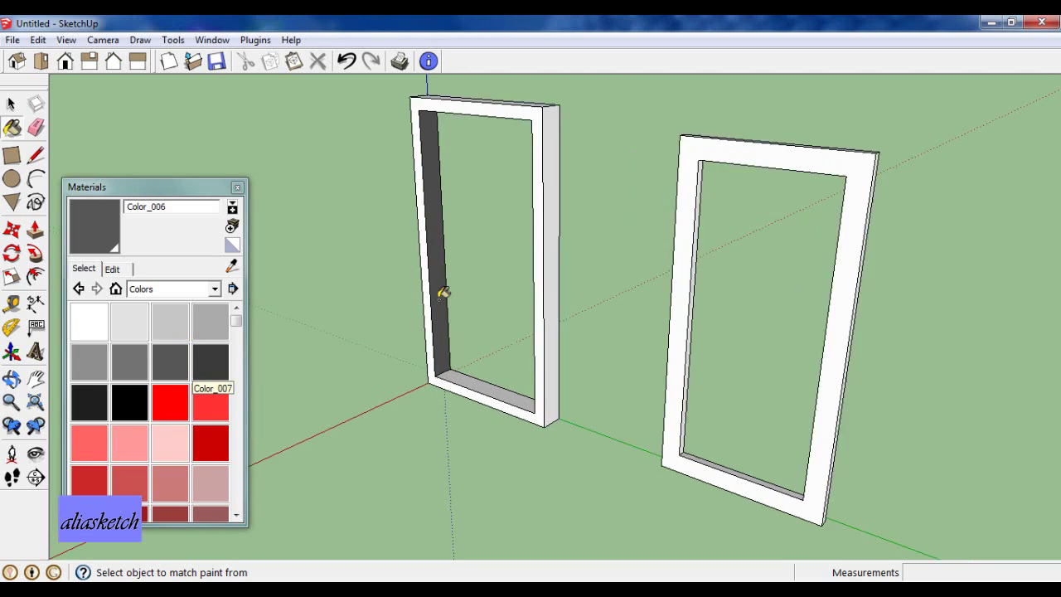
{"action": "scroll", "coordinate": [442, 293], "scroll_direction": "up", "scroll_amount": 3}
{"action": "scroll", "coordinate": [431, 296], "scroll_direction": "up", "scroll_amount": 2}
{"action": "left_click", "coordinate": [417, 303]}
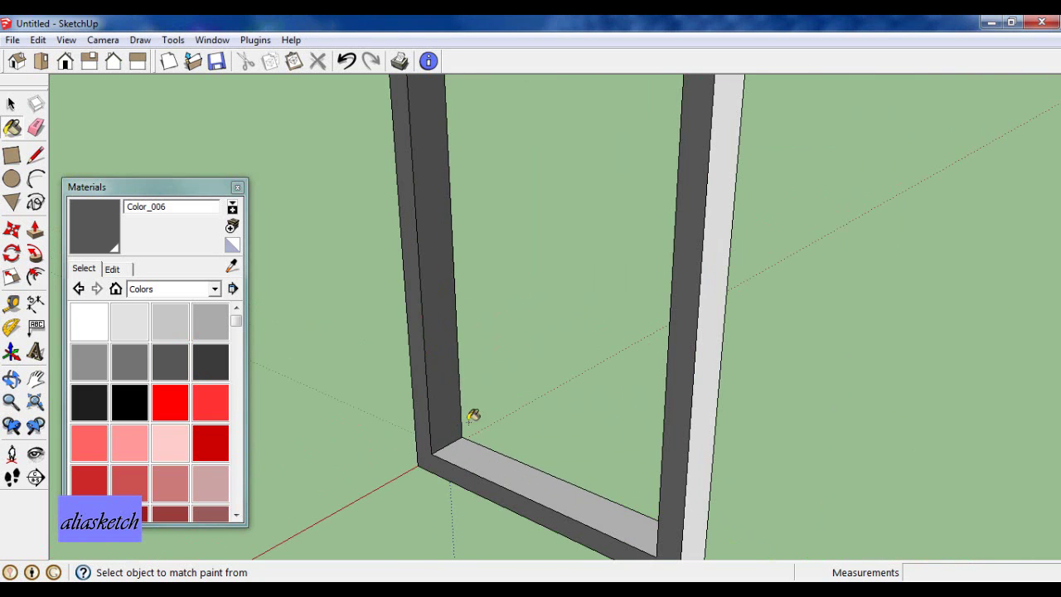
{"action": "left_click", "coordinate": [479, 451]}
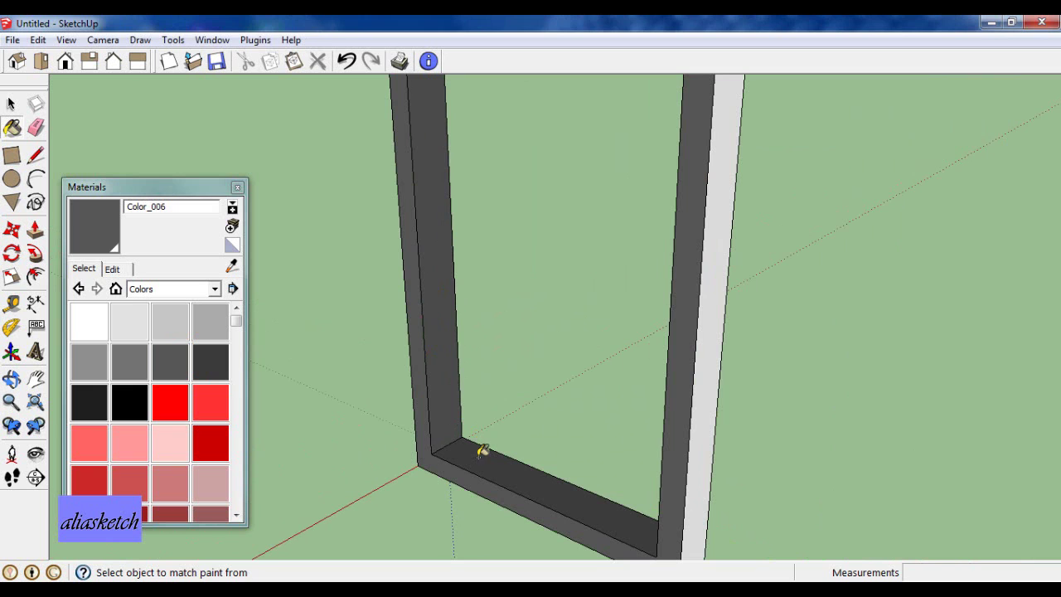
{"action": "left_click", "coordinate": [705, 433]}
{"action": "scroll", "coordinate": [680, 433], "scroll_direction": "down", "scroll_amount": 3}
{"action": "scroll", "coordinate": [679, 418], "scroll_direction": "down", "scroll_amount": 3}
{"action": "scroll", "coordinate": [700, 189], "scroll_direction": "up", "scroll_amount": 3}
{"action": "scroll", "coordinate": [700, 189], "scroll_direction": "up", "scroll_amount": 1}
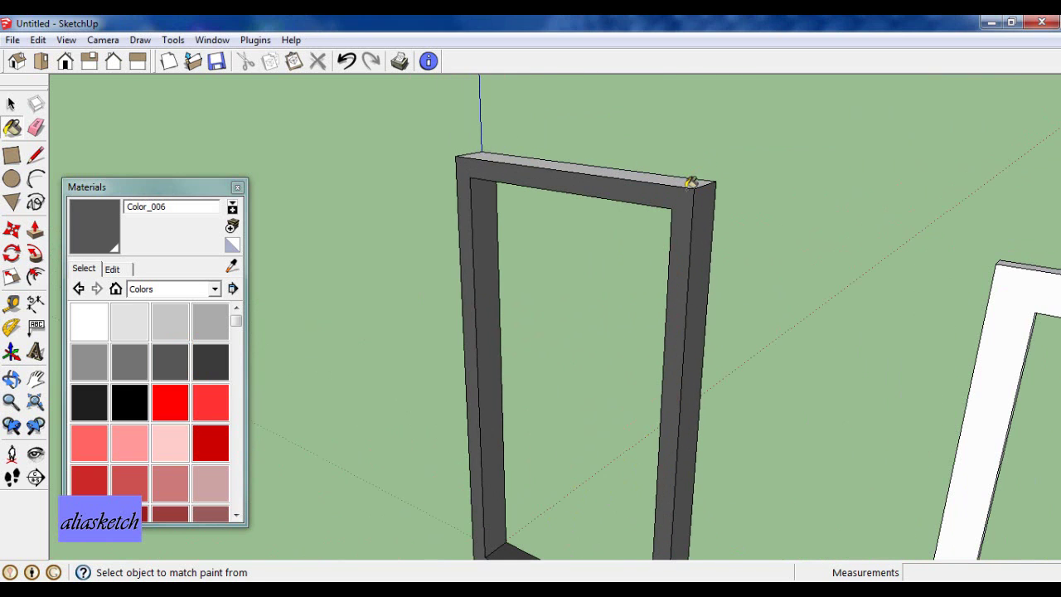
{"action": "left_click", "coordinate": [688, 176]}
{"action": "mouse_move", "coordinate": [513, 214]}
{"action": "middle_mouse_down"}
{"action": "mouse_move", "coordinate": [533, 224]}
{"action": "mouse_move", "coordinate": [836, 213]}
{"action": "mouse_move", "coordinate": [583, 237]}
{"action": "mouse_move", "coordinate": [656, 217]}
{"action": "mouse_move", "coordinate": [608, 269]}
{"action": "middle_mouse_up"}
{"action": "left_click", "coordinate": [656, 225]}
{"action": "left_click", "coordinate": [552, 299]}
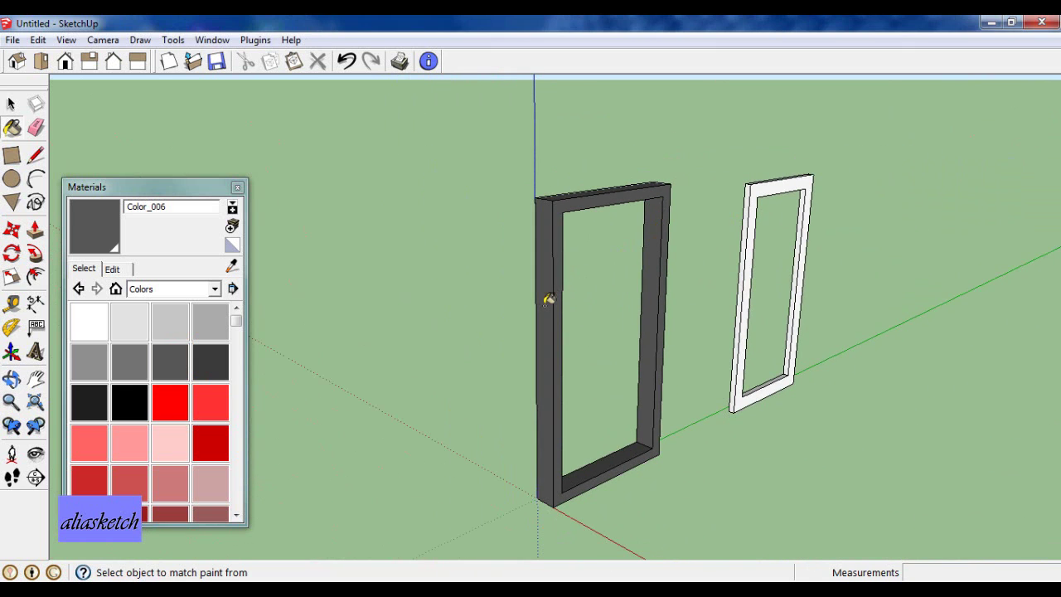
Step: Paint both frames' front faces and the second frame's post, right and sloped bottom faces dark grey
{"action": "mouse_move", "coordinate": [552, 301]}
{"action": "middle_mouse_down"}
{"action": "mouse_move", "coordinate": [785, 312]}
{"action": "mouse_move", "coordinate": [919, 298]}
{"action": "middle_mouse_up"}
{"action": "scroll", "coordinate": [611, 194], "scroll_direction": "up", "scroll_amount": 1}
{"action": "scroll", "coordinate": [610, 194], "scroll_direction": "up", "scroll_amount": 2}
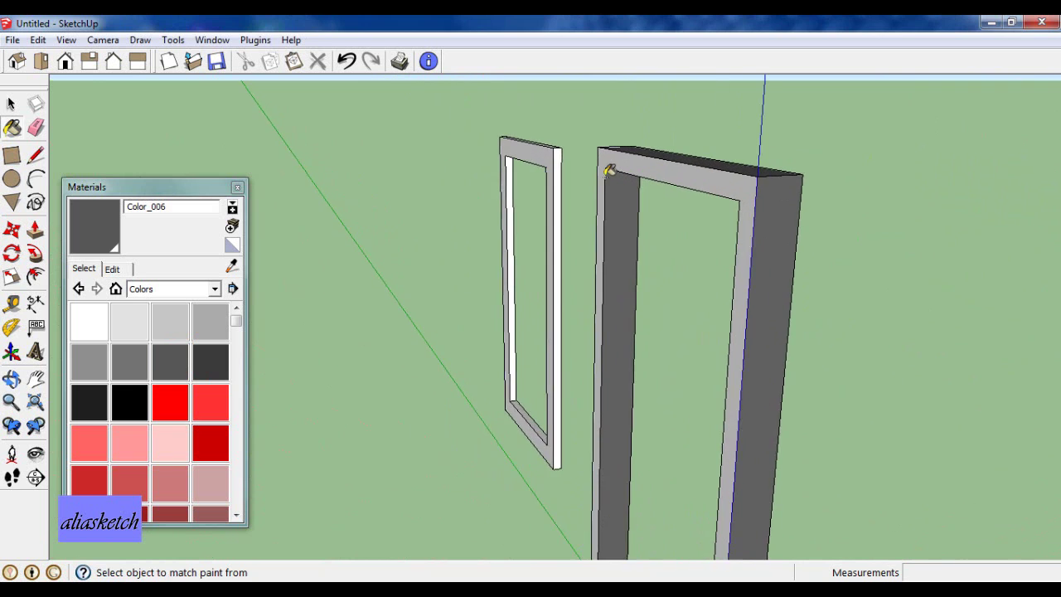
{"action": "scroll", "coordinate": [611, 171], "scroll_direction": "up", "scroll_amount": 2}
{"action": "left_click", "coordinate": [610, 151]}
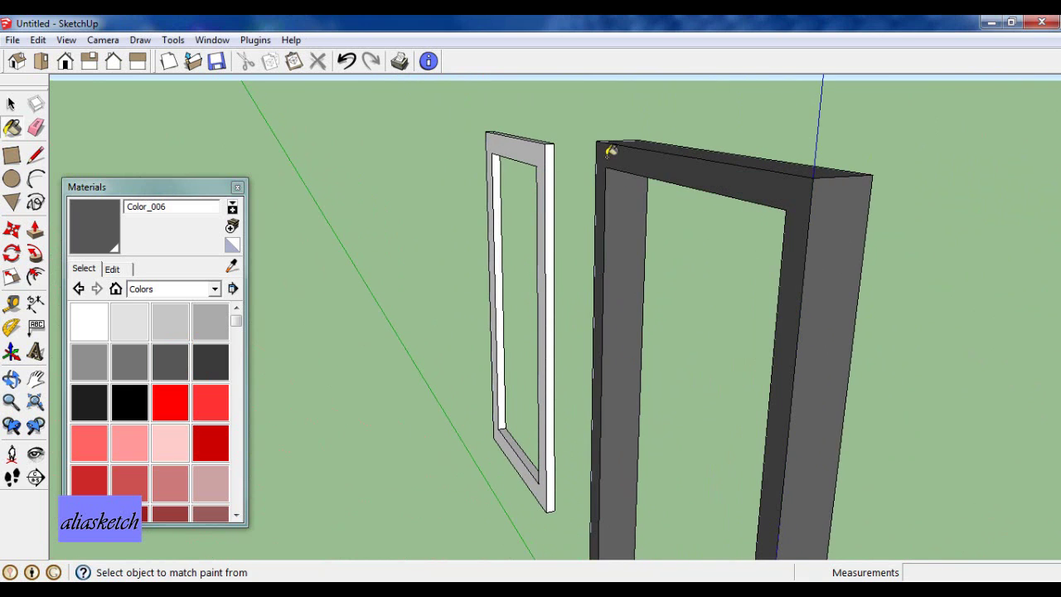
{"action": "left_click", "coordinate": [527, 148]}
{"action": "scroll", "coordinate": [502, 166], "scroll_direction": "up", "scroll_amount": 3}
{"action": "scroll", "coordinate": [497, 165], "scroll_direction": "up", "scroll_amount": 1}
{"action": "left_click", "coordinate": [496, 168]}
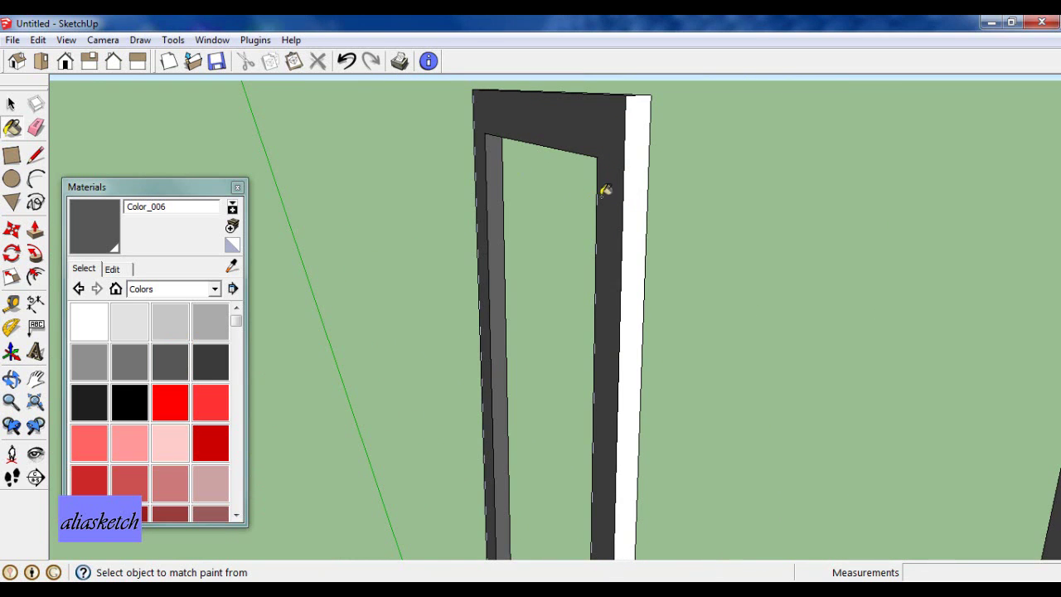
{"action": "left_click", "coordinate": [635, 203]}
{"action": "scroll", "coordinate": [568, 147], "scroll_direction": "down", "scroll_amount": 2}
{"action": "scroll", "coordinate": [571, 174], "scroll_direction": "down", "scroll_amount": 2}
{"action": "scroll", "coordinate": [571, 486], "scroll_direction": "up", "scroll_amount": 3}
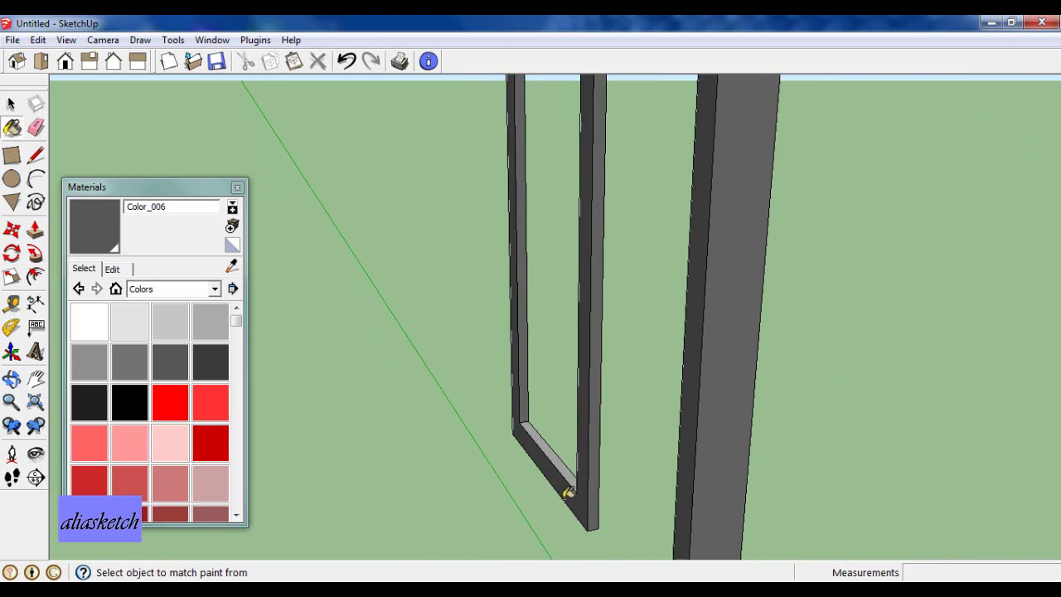
{"action": "scroll", "coordinate": [565, 456], "scroll_direction": "up", "scroll_amount": 2}
{"action": "left_click", "coordinate": [566, 448]}
{"action": "scroll", "coordinate": [580, 428], "scroll_direction": "down", "scroll_amount": 2}
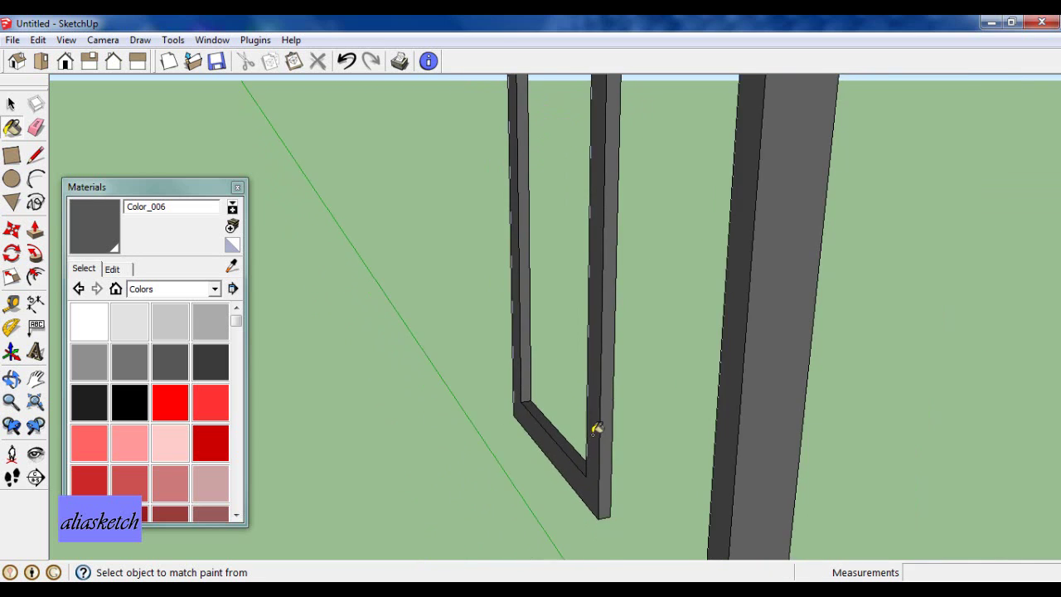
{"action": "scroll", "coordinate": [596, 428], "scroll_direction": "down", "scroll_amount": 3}
{"action": "middle_click_drag", "start_coordinate": [734, 398], "coordinate": [411, 363]}
{"action": "scroll", "coordinate": [701, 345], "scroll_direction": "up", "scroll_amount": 2}
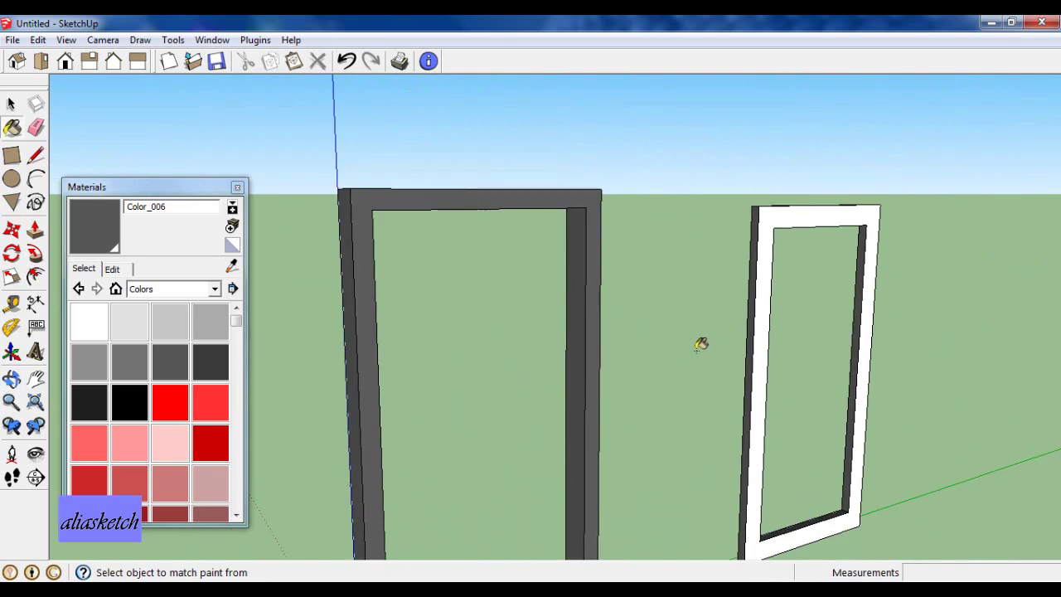
{"action": "scroll", "coordinate": [848, 339], "scroll_direction": "up", "scroll_amount": 2}
{"action": "scroll", "coordinate": [847, 339], "scroll_direction": "up", "scroll_amount": 2}
Step: Paint the second frame's remaining white front, inner, side and top faces dark grey, then close Materials
{"action": "left_click", "coordinate": [847, 340]}
{"action": "mouse_move", "coordinate": [840, 336]}
{"action": "middle_mouse_down"}
{"action": "mouse_move", "coordinate": [779, 357]}
{"action": "mouse_move", "coordinate": [483, 357]}
{"action": "mouse_move", "coordinate": [520, 329]}
{"action": "middle_mouse_up"}
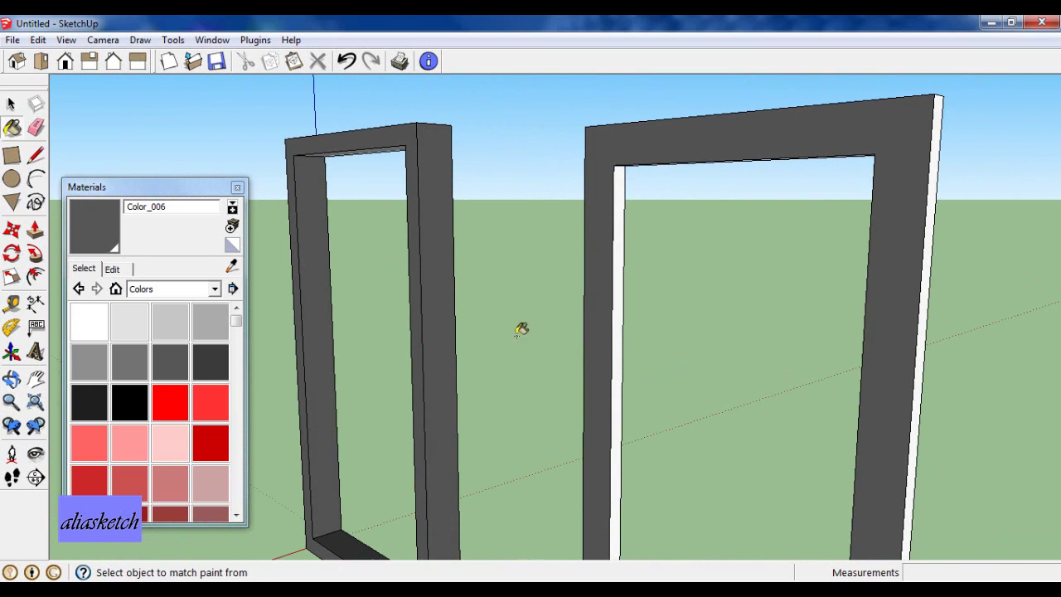
{"action": "left_click", "coordinate": [618, 286]}
{"action": "scroll", "coordinate": [533, 244], "scroll_direction": "down", "scroll_amount": 3}
{"action": "scroll", "coordinate": [542, 243], "scroll_direction": "down", "scroll_amount": 2}
{"action": "scroll", "coordinate": [715, 397], "scroll_direction": "up", "scroll_amount": 1}
{"action": "scroll", "coordinate": [693, 394], "scroll_direction": "up", "scroll_amount": 3}
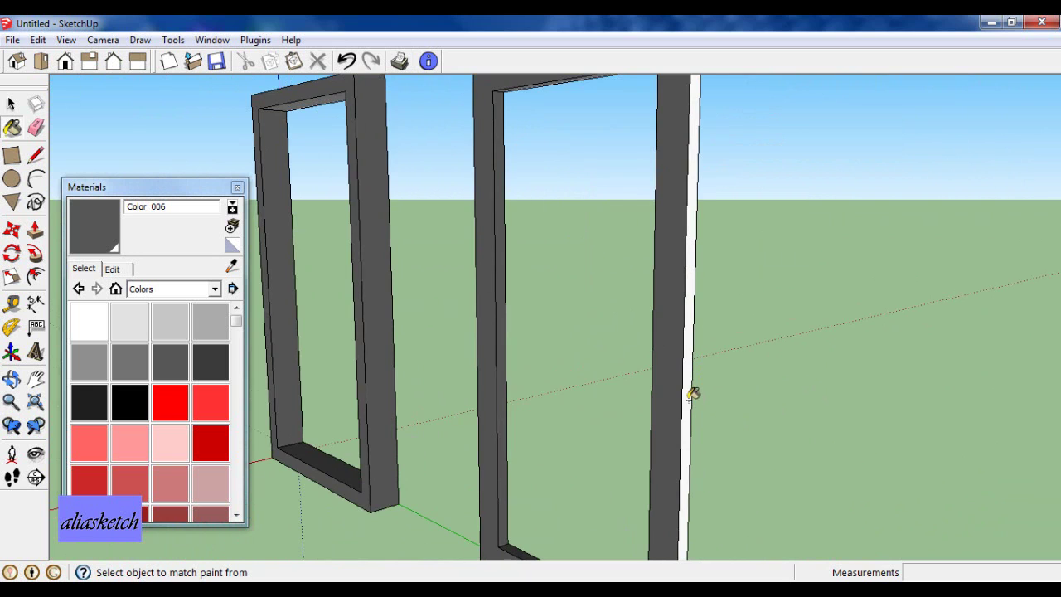
{"action": "left_click", "coordinate": [691, 390]}
{"action": "scroll", "coordinate": [722, 190], "scroll_direction": "down", "scroll_amount": 3}
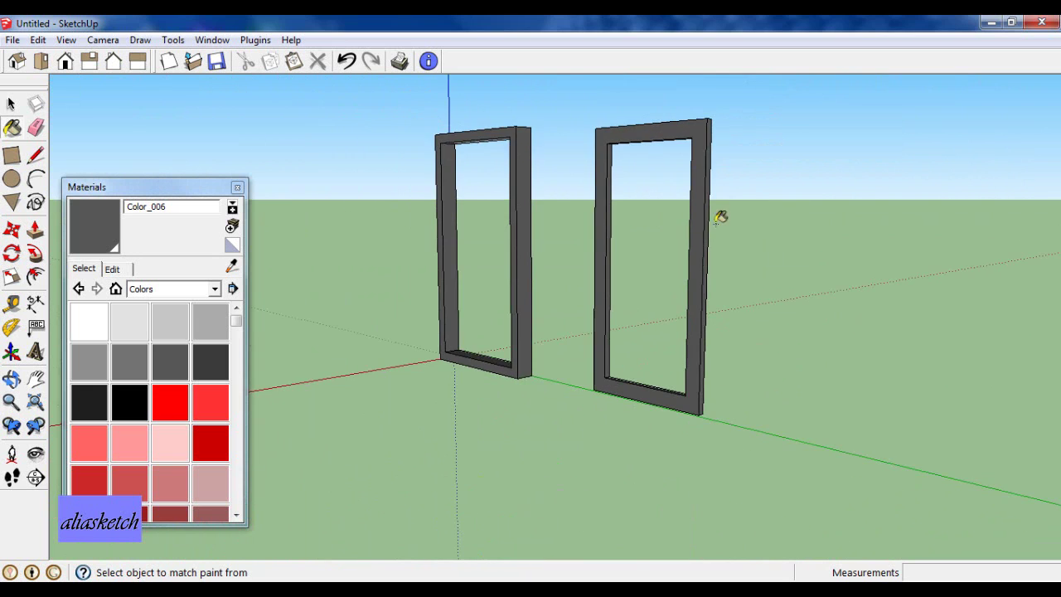
{"action": "mouse_move", "coordinate": [722, 216]}
{"action": "middle_mouse_down"}
{"action": "mouse_move", "coordinate": [713, 357]}
{"action": "mouse_move", "coordinate": [724, 383]}
{"action": "middle_mouse_up"}
{"action": "scroll", "coordinate": [705, 196], "scroll_direction": "up", "scroll_amount": 3}
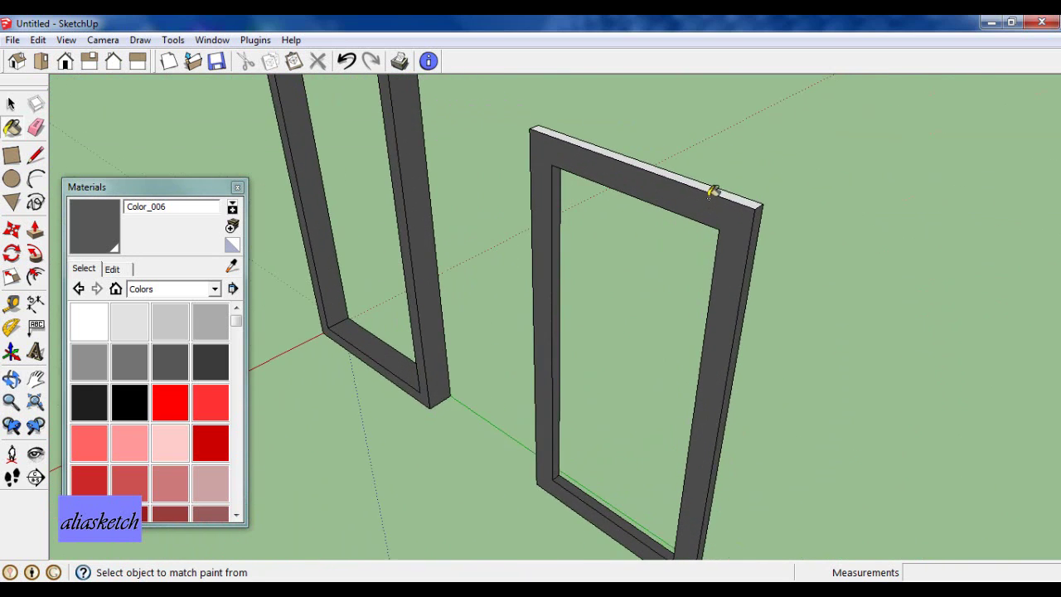
{"action": "scroll", "coordinate": [712, 190], "scroll_direction": "up", "scroll_amount": 2}
{"action": "left_click", "coordinate": [722, 184]}
{"action": "scroll", "coordinate": [722, 207], "scroll_direction": "down", "scroll_amount": 2}
{"action": "scroll", "coordinate": [717, 233], "scroll_direction": "down", "scroll_amount": 1}
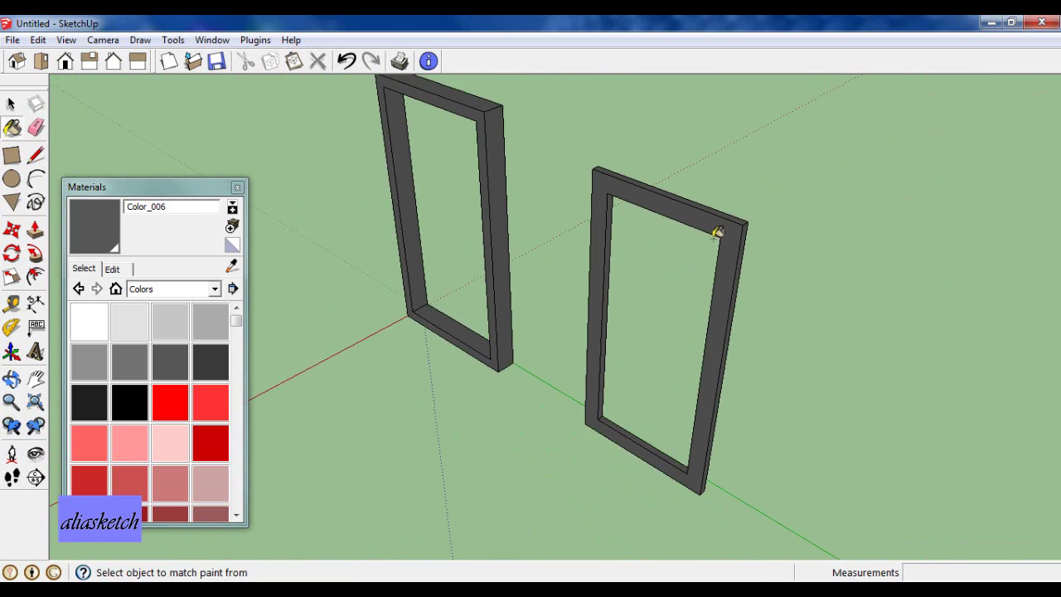
{"action": "scroll", "coordinate": [683, 310], "scroll_direction": "down", "scroll_amount": 2}
{"action": "scroll", "coordinate": [632, 367], "scroll_direction": "up", "scroll_amount": 5}
{"action": "scroll", "coordinate": [631, 367], "scroll_direction": "up", "scroll_amount": 2}
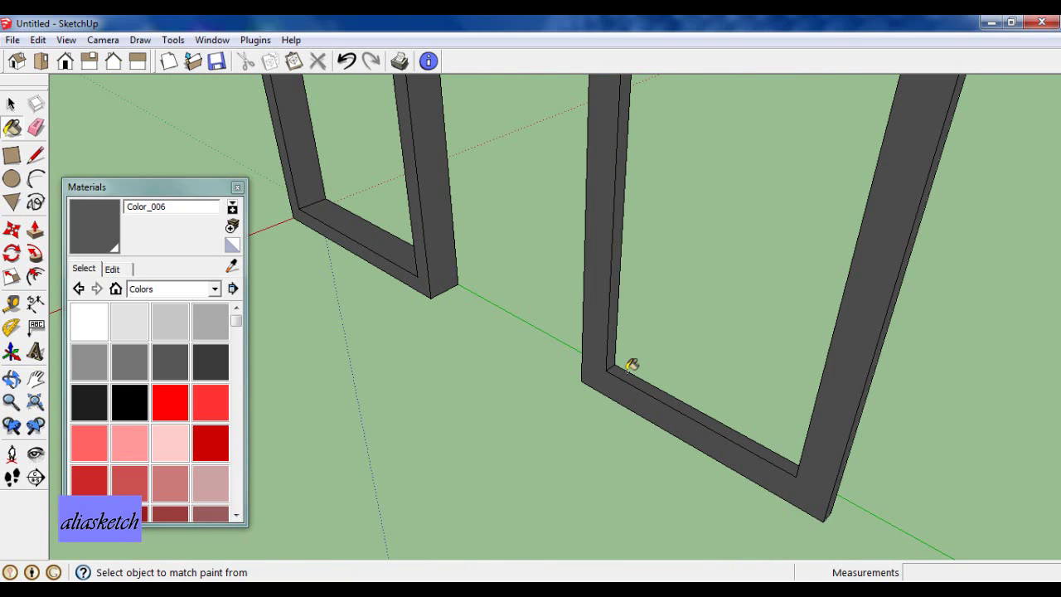
{"action": "left_click", "coordinate": [236, 188]}
Step: Draw a rectangle filling the second frame's opening to create a pale blue glass pane
{"action": "scroll", "coordinate": [455, 338], "scroll_direction": "down", "scroll_amount": 3}
{"action": "scroll", "coordinate": [513, 402], "scroll_direction": "down", "scroll_amount": 2}
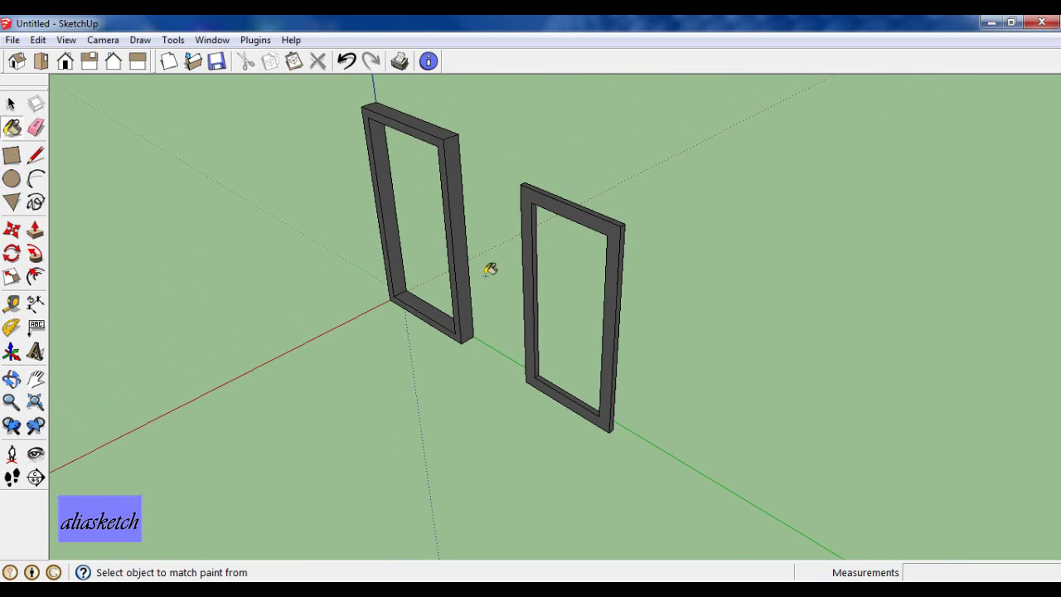
{"action": "scroll", "coordinate": [583, 386], "scroll_direction": "up", "scroll_amount": 2}
{"action": "scroll", "coordinate": [580, 390], "scroll_direction": "up", "scroll_amount": 2}
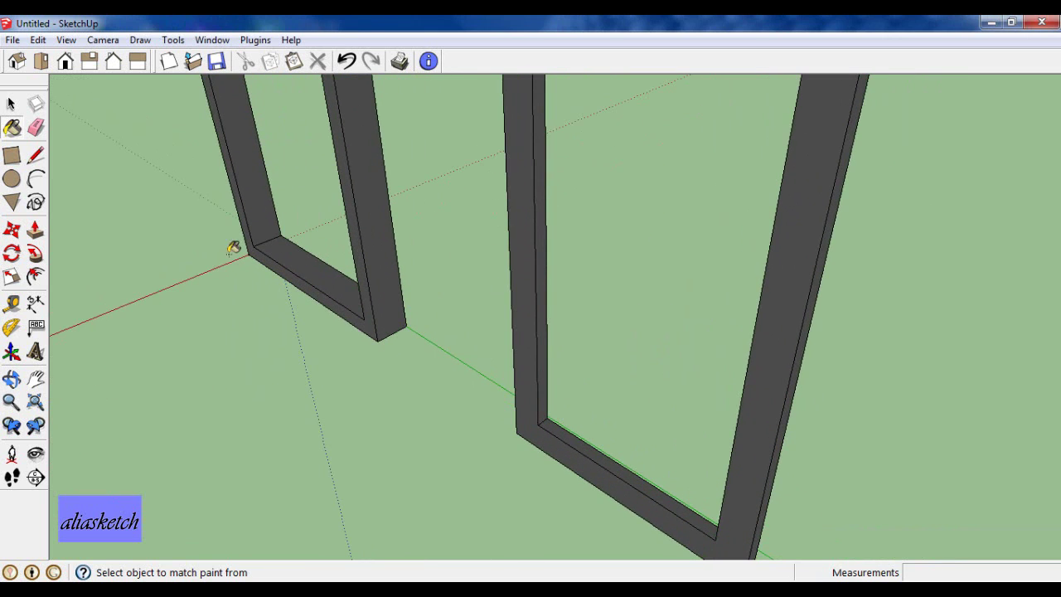
{"action": "left_click", "coordinate": [12, 158]}
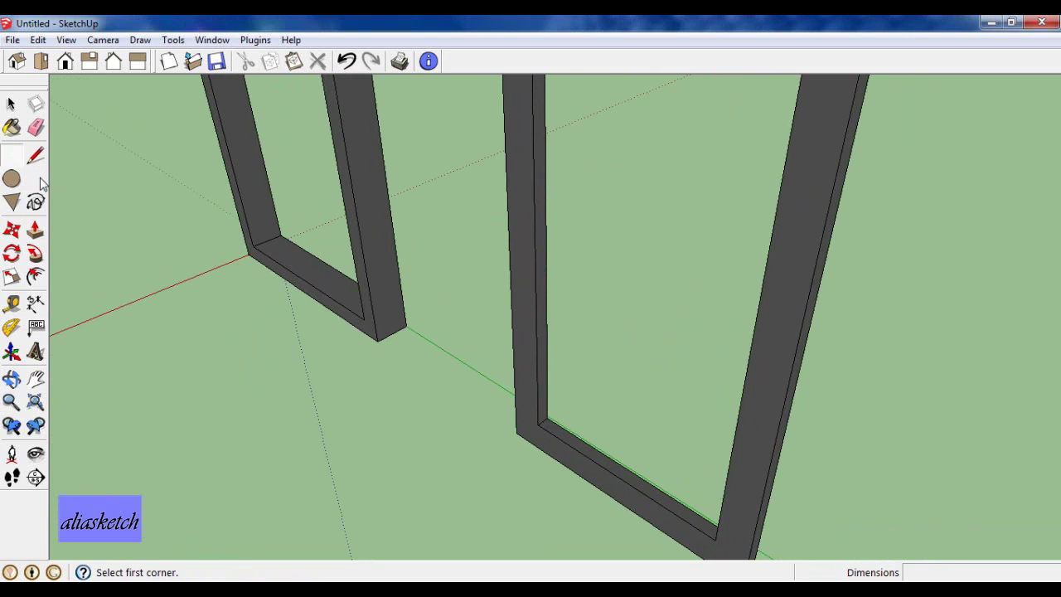
{"action": "scroll", "coordinate": [560, 436], "scroll_direction": "up", "scroll_amount": 2}
{"action": "scroll", "coordinate": [569, 438], "scroll_direction": "up", "scroll_amount": 2}
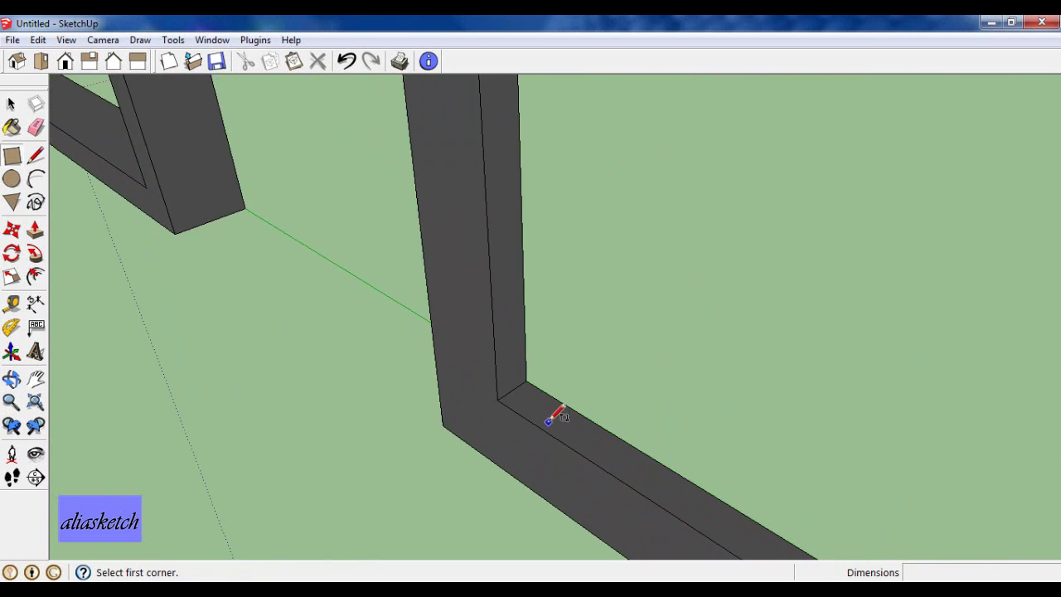
{"action": "scroll", "coordinate": [556, 414], "scroll_direction": "up", "scroll_amount": 1}
{"action": "left_click", "coordinate": [504, 383]}
{"action": "scroll", "coordinate": [506, 383], "scroll_direction": "down", "scroll_amount": 1}
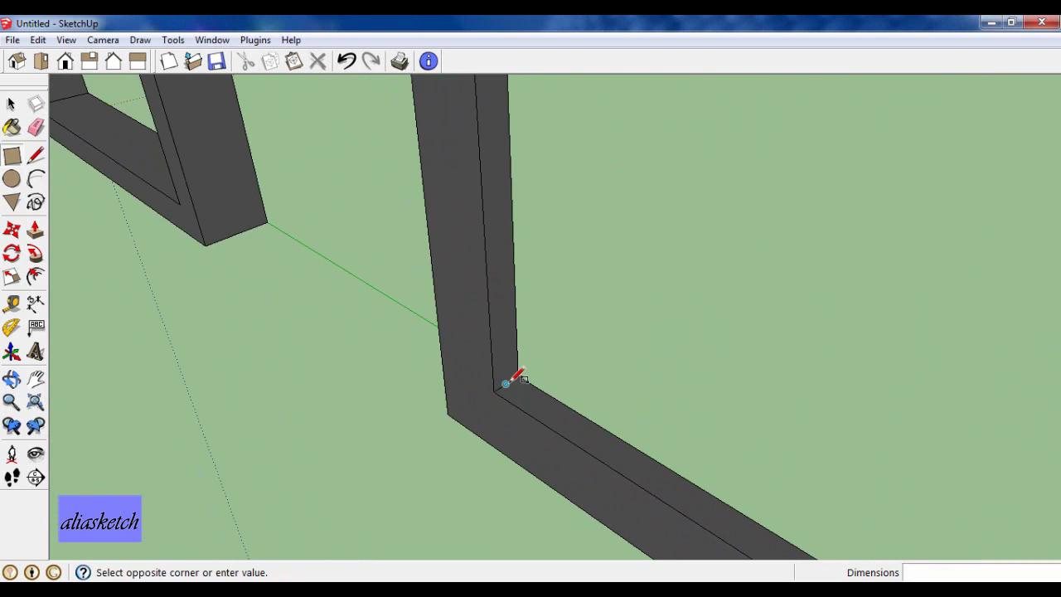
{"action": "scroll", "coordinate": [506, 383], "scroll_direction": "down", "scroll_amount": 2}
{"action": "scroll", "coordinate": [508, 382], "scroll_direction": "down", "scroll_amount": 2}
{"action": "scroll", "coordinate": [521, 373], "scroll_direction": "down", "scroll_amount": 2}
{"action": "scroll", "coordinate": [530, 364], "scroll_direction": "down", "scroll_amount": 1}
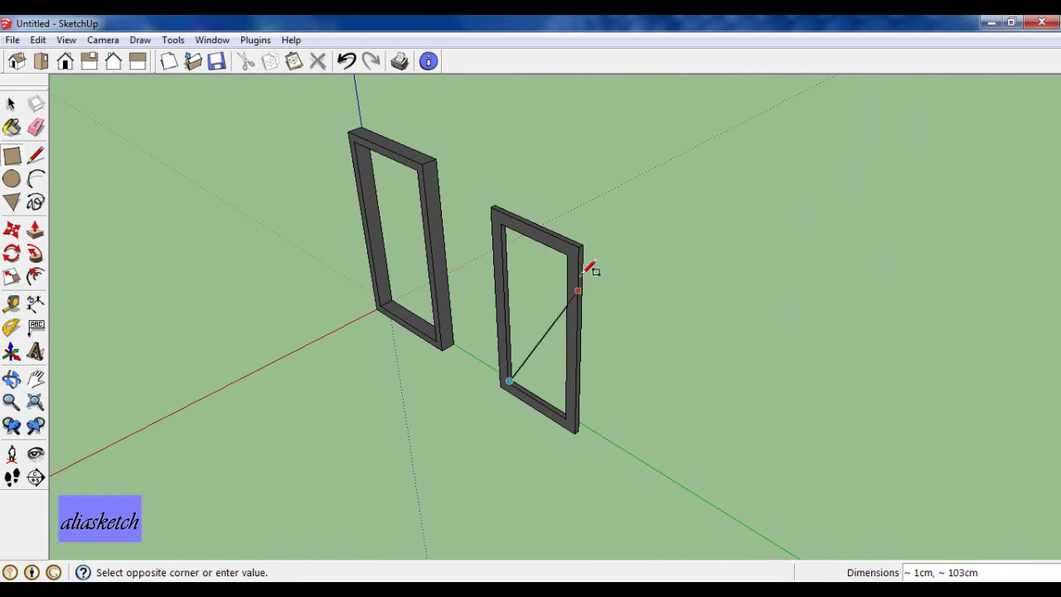
{"action": "scroll", "coordinate": [582, 242], "scroll_direction": "up", "scroll_amount": 1}
{"action": "scroll", "coordinate": [578, 246], "scroll_direction": "up", "scroll_amount": 2}
{"action": "scroll", "coordinate": [578, 243], "scroll_direction": "up", "scroll_amount": 2}
{"action": "scroll", "coordinate": [572, 247], "scroll_direction": "up", "scroll_amount": 1}
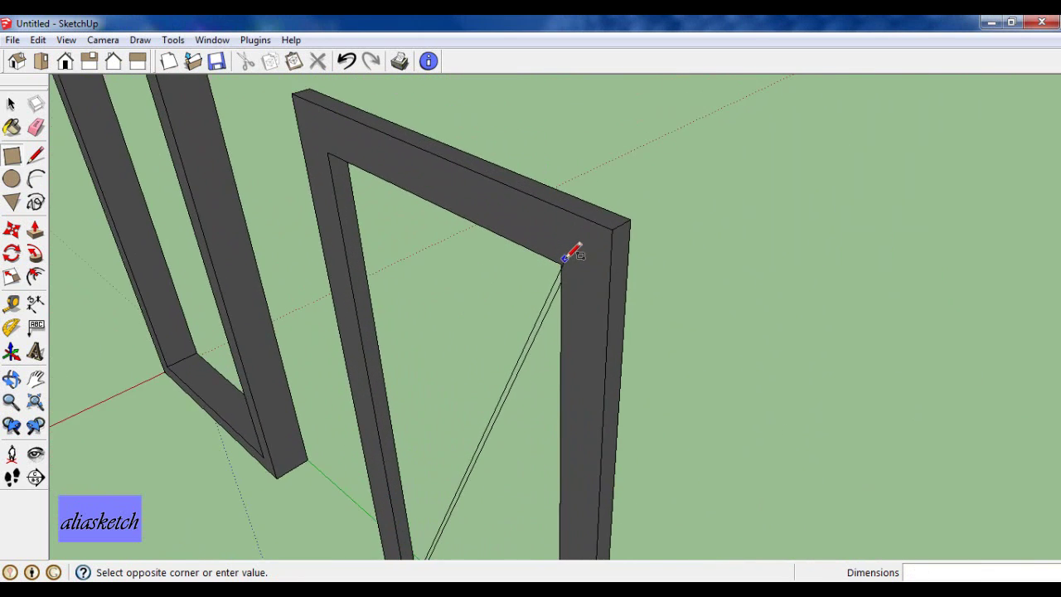
{"action": "scroll", "coordinate": [569, 255], "scroll_direction": "up", "scroll_amount": 2}
{"action": "scroll", "coordinate": [566, 261], "scroll_direction": "up", "scroll_amount": 1}
{"action": "middle_click_drag", "start_coordinate": [565, 267], "coordinate": [713, 163]}
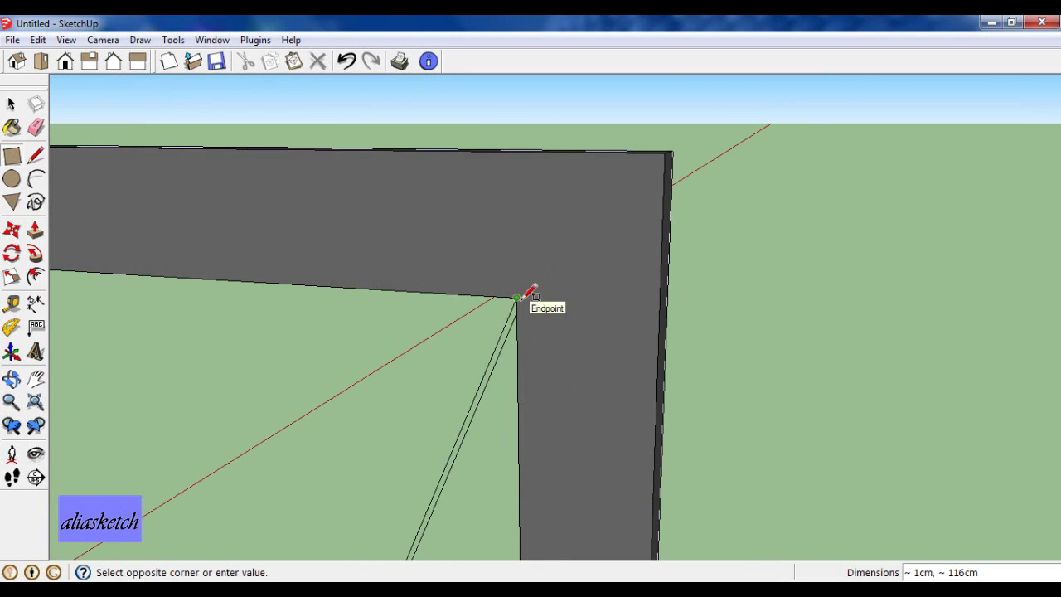
{"action": "mouse_move", "coordinate": [530, 295]}
{"action": "middle_mouse_down"}
{"action": "mouse_move", "coordinate": [613, 199]}
{"action": "mouse_move", "coordinate": [691, 163]}
{"action": "middle_mouse_up"}
{"action": "scroll", "coordinate": [530, 306], "scroll_direction": "up", "scroll_amount": 2}
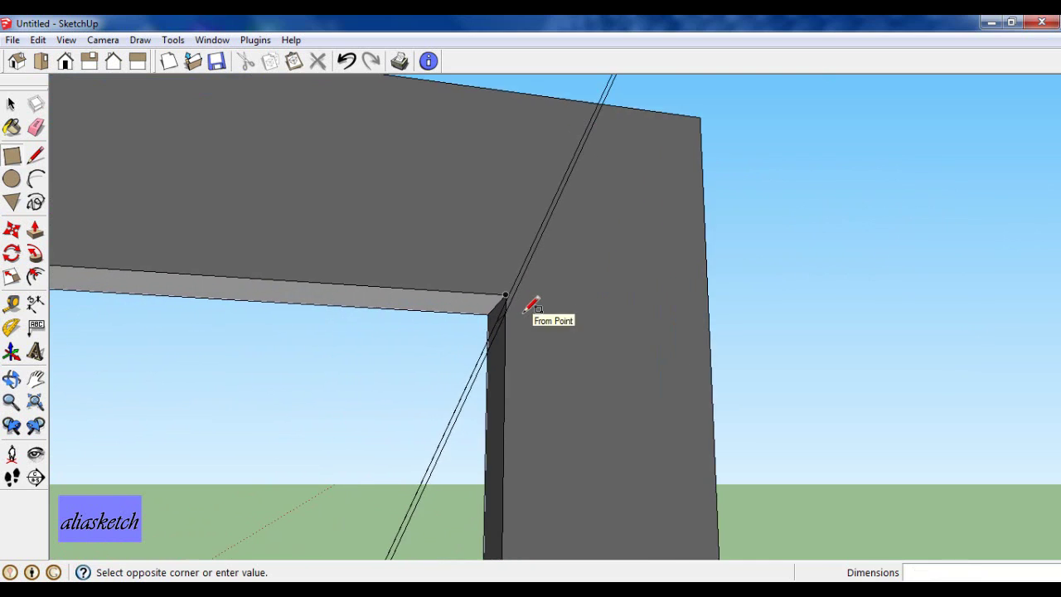
{"action": "scroll", "coordinate": [524, 312], "scroll_direction": "up", "scroll_amount": 2}
{"action": "left_click", "coordinate": [500, 302]}
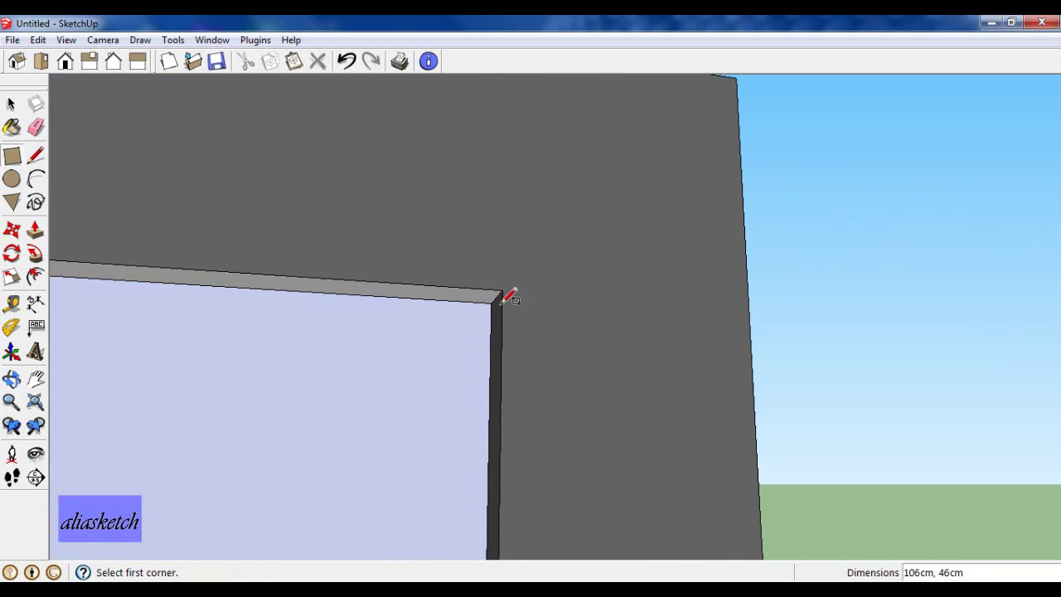
Step: Zoom out and orbit to look down on both window frames from above
{"action": "scroll", "coordinate": [639, 268], "scroll_direction": "down", "scroll_amount": 2}
{"action": "scroll", "coordinate": [640, 269], "scroll_direction": "down", "scroll_amount": 2}
{"action": "scroll", "coordinate": [642, 269], "scroll_direction": "down", "scroll_amount": 2}
{"action": "scroll", "coordinate": [645, 271], "scroll_direction": "down", "scroll_amount": 2}
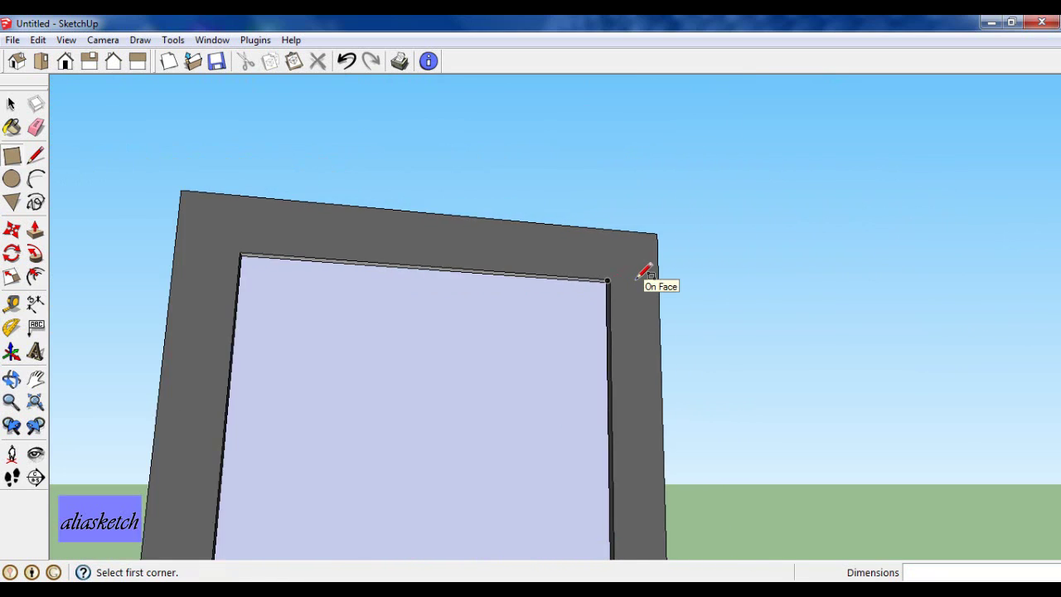
{"action": "scroll", "coordinate": [645, 272], "scroll_direction": "down", "scroll_amount": 3}
{"action": "scroll", "coordinate": [645, 272], "scroll_direction": "down", "scroll_amount": 3}
{"action": "scroll", "coordinate": [645, 272], "scroll_direction": "down", "scroll_amount": 2}
{"action": "key", "text": "o"}
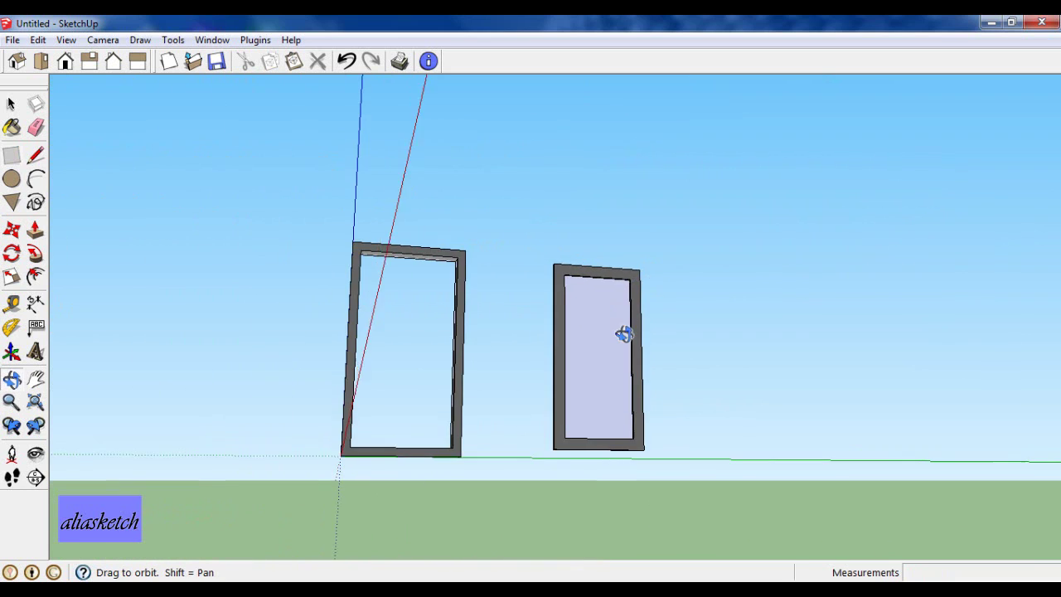
{"action": "left_click_drag", "start_coordinate": [624, 333], "coordinate": [734, 467]}
{"action": "key", "text": "r"}
{"action": "scroll", "coordinate": [712, 431], "scroll_direction": "up", "scroll_amount": 1}
{"action": "scroll", "coordinate": [705, 426], "scroll_direction": "up", "scroll_amount": 1}
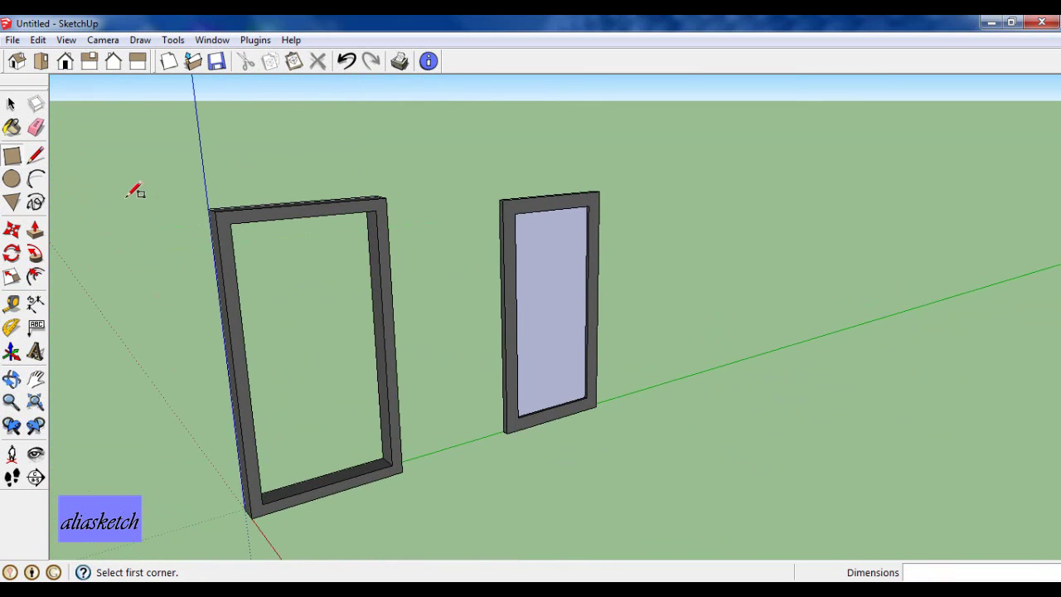
Step: Paint the glass pane with the Translucent_Glass_Gray material from the Translucent category
{"action": "left_click", "coordinate": [12, 127]}
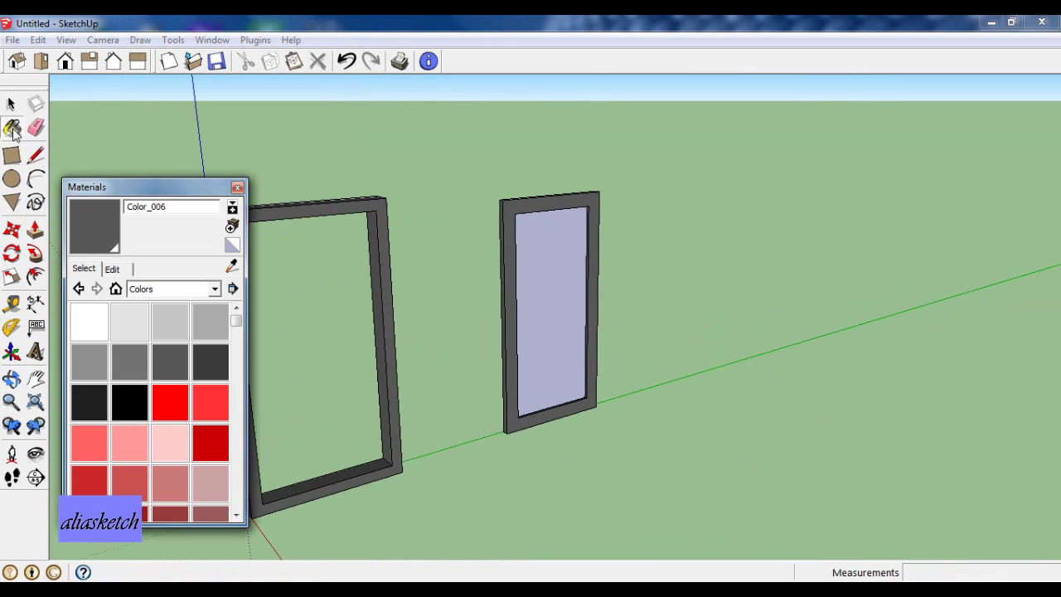
{"action": "left_click", "coordinate": [214, 289]}
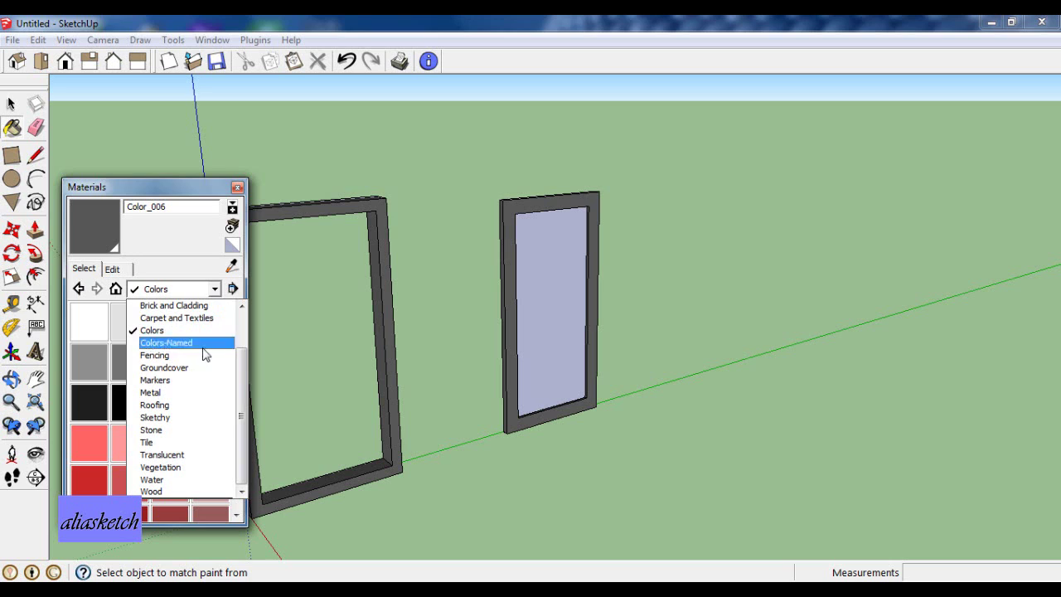
{"action": "left_click", "coordinate": [197, 460]}
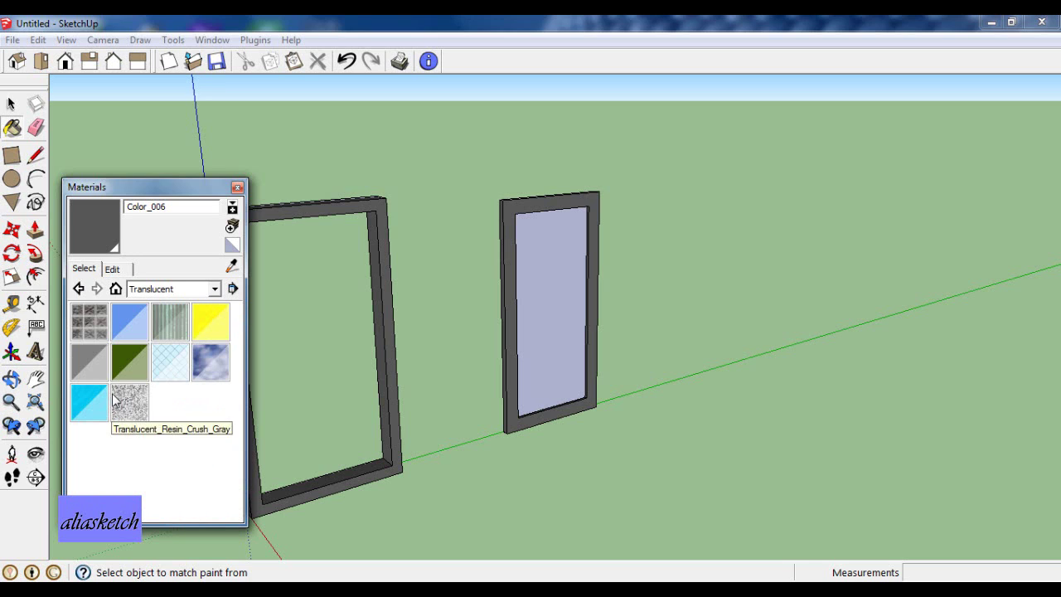
{"action": "left_click", "coordinate": [87, 355]}
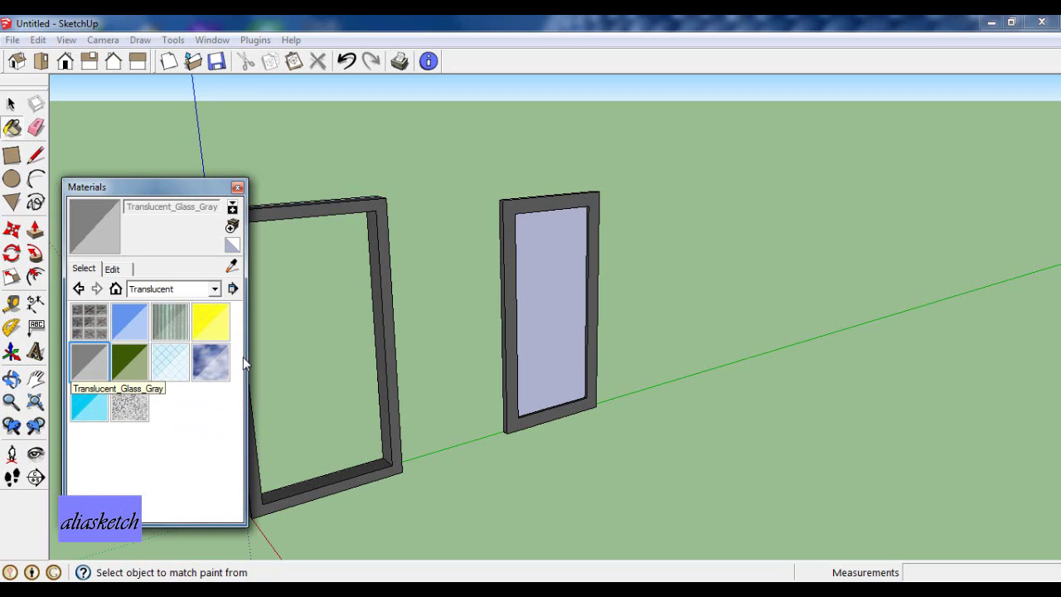
{"action": "left_click", "coordinate": [557, 333]}
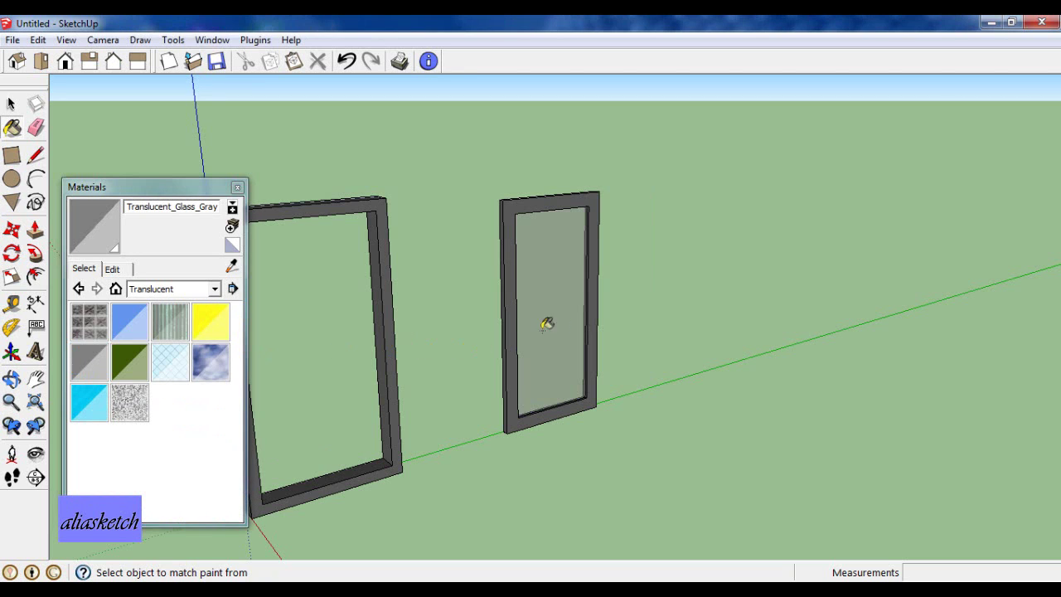
Step: Darken the grey glass colour on the Edit tab and close the Materials panel
{"action": "left_click", "coordinate": [113, 269]}
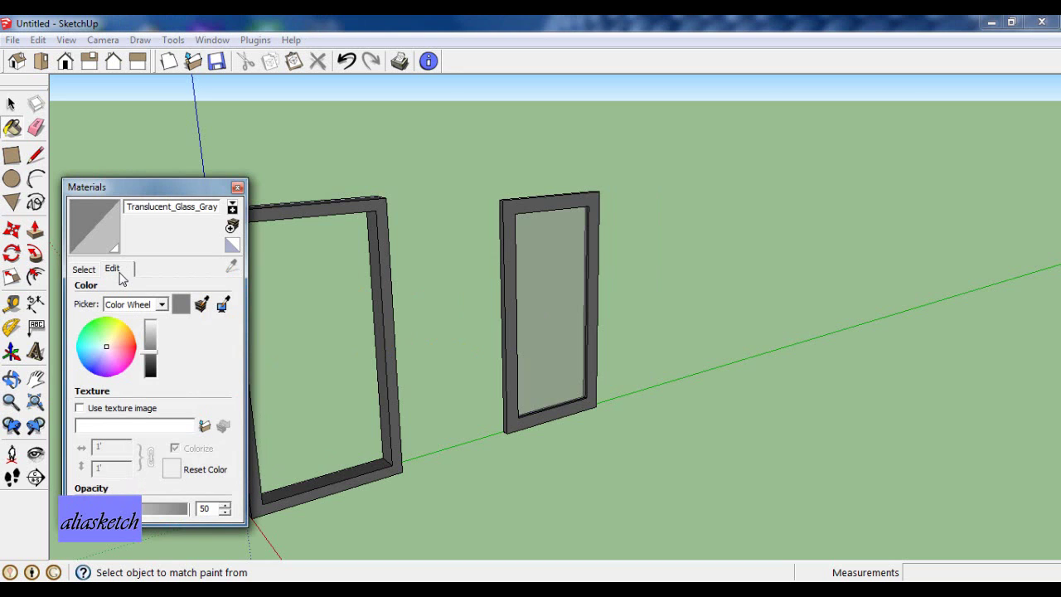
{"action": "left_click_drag", "start_coordinate": [152, 357], "coordinate": [152, 367]}
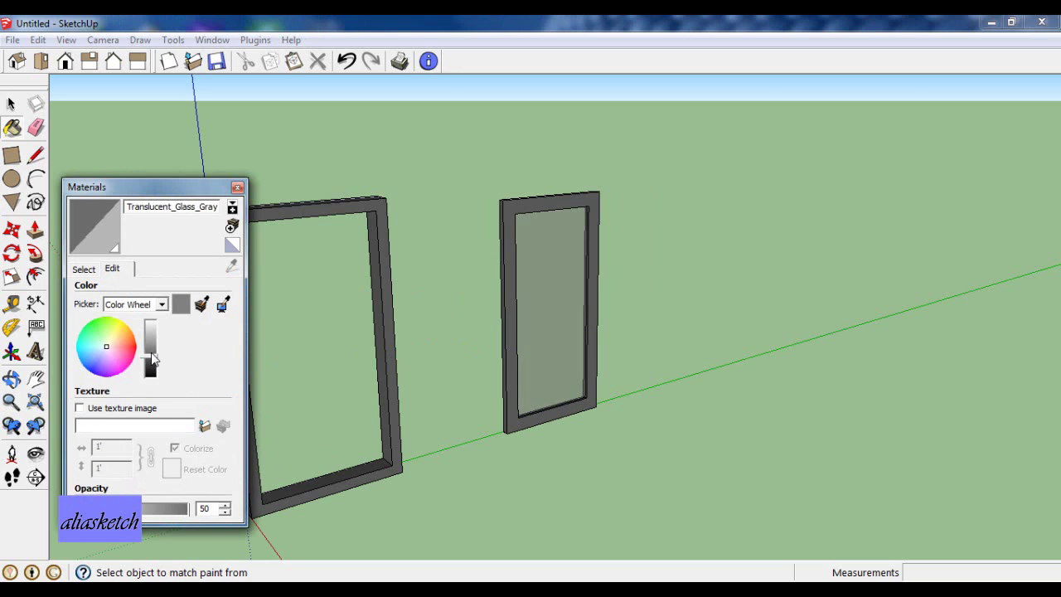
{"action": "left_click", "coordinate": [237, 187]}
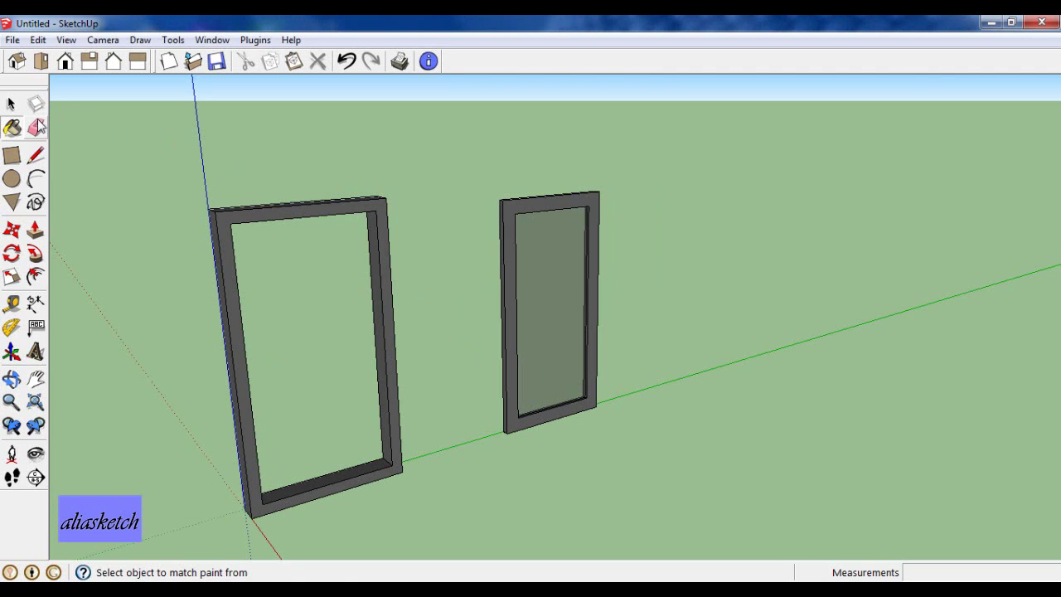
Step: Window-select the glazed right frame and make it a group
{"action": "left_click", "coordinate": [10, 103]}
{"action": "scroll", "coordinate": [650, 294], "scroll_direction": "down", "scroll_amount": 3}
{"action": "mouse_move", "coordinate": [661, 286]}
{"action": "middle_mouse_down"}
{"action": "mouse_move", "coordinate": [736, 274]}
{"action": "mouse_move", "coordinate": [658, 290]}
{"action": "middle_mouse_up"}
{"action": "scroll", "coordinate": [657, 291], "scroll_direction": "up", "scroll_amount": 2}
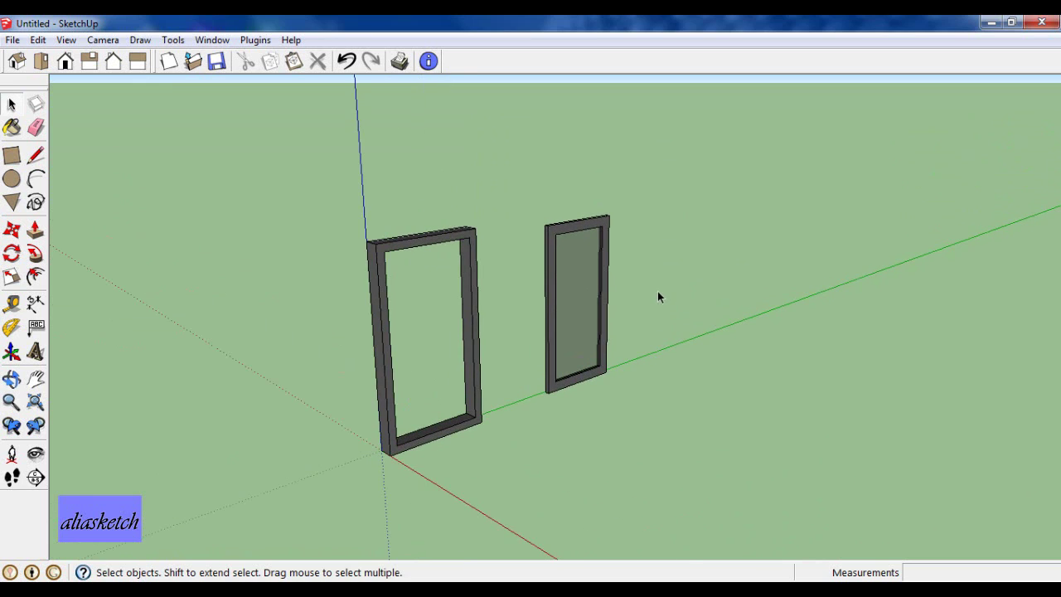
{"action": "scroll", "coordinate": [655, 294], "scroll_direction": "down", "scroll_amount": 1}
{"action": "scroll", "coordinate": [622, 307], "scroll_direction": "up", "scroll_amount": 2}
{"action": "scroll", "coordinate": [603, 315], "scroll_direction": "up", "scroll_amount": 1}
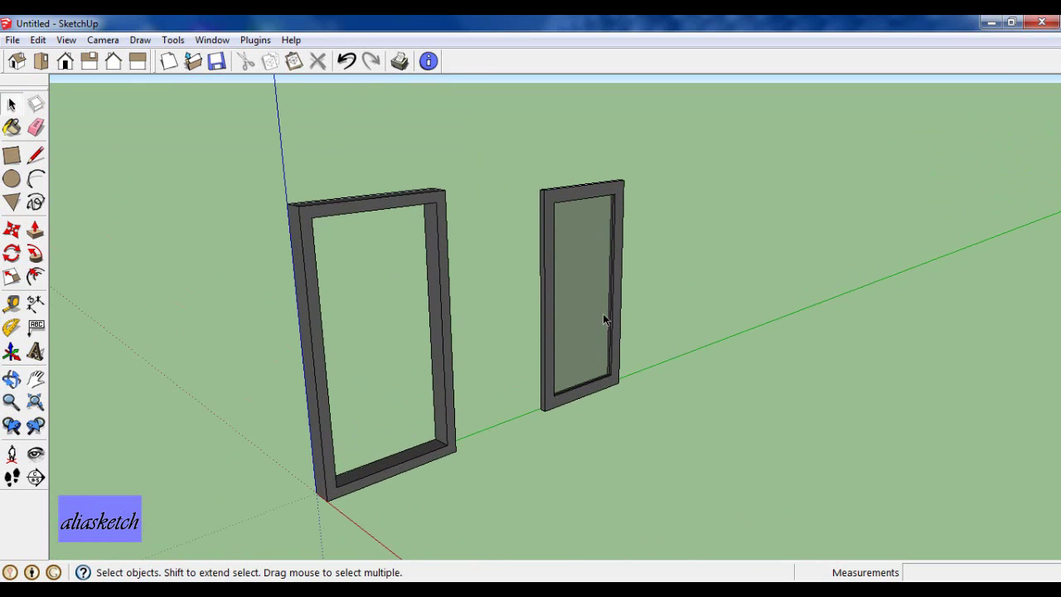
{"action": "scroll", "coordinate": [602, 313], "scroll_direction": "down", "scroll_amount": 1}
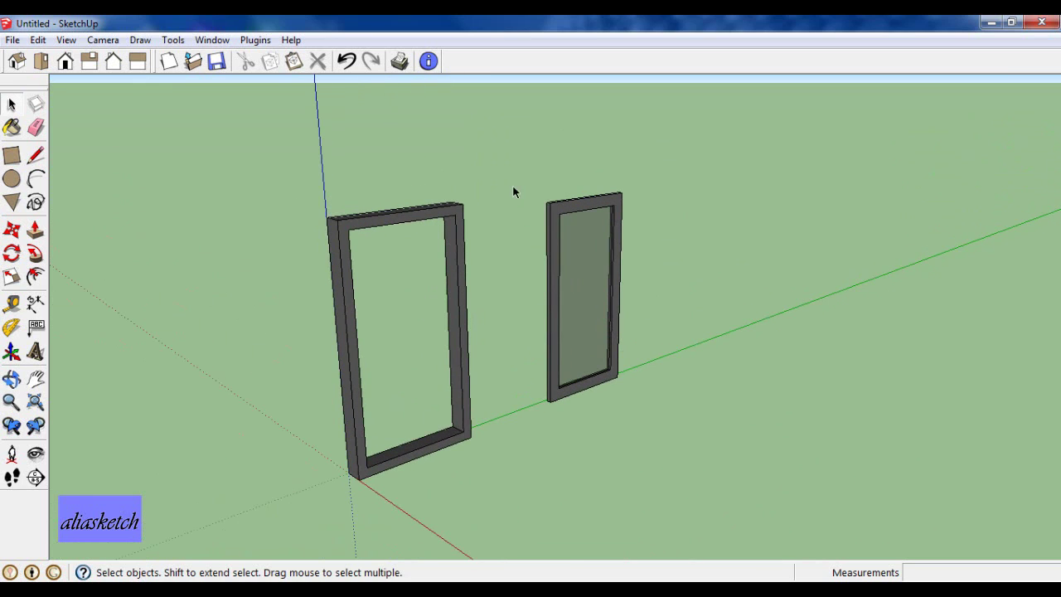
{"action": "left_click_drag", "start_coordinate": [512, 184], "coordinate": [663, 426]}
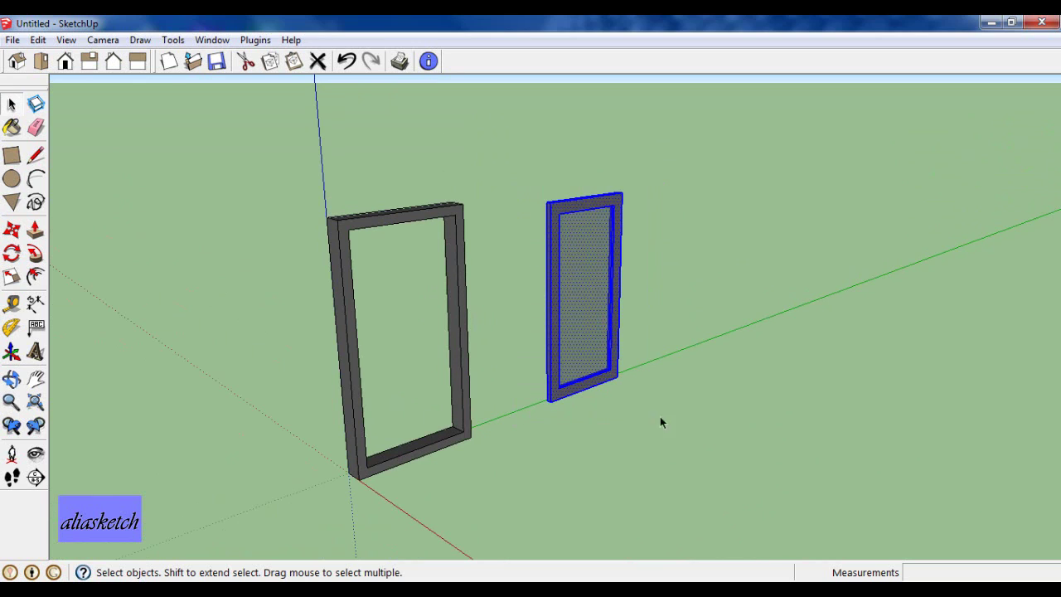
{"action": "right_click", "coordinate": [615, 302]}
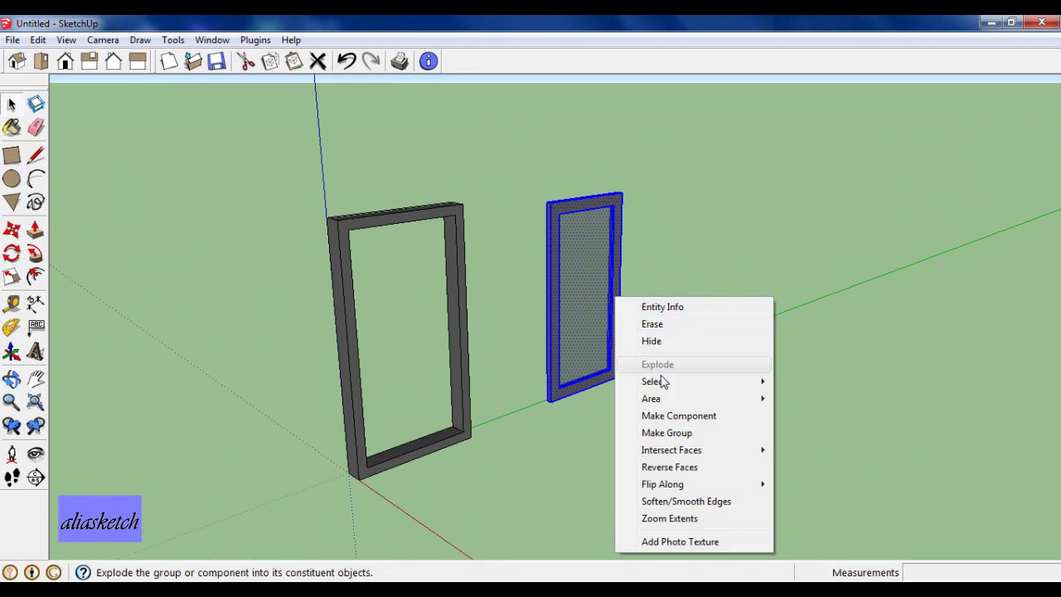
{"action": "left_click", "coordinate": [674, 434]}
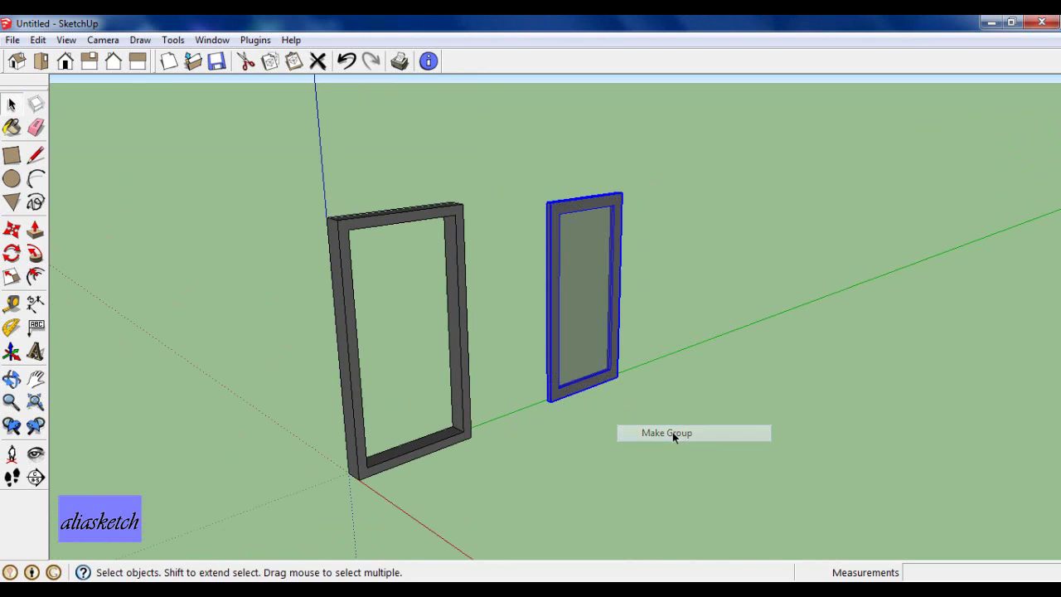
{"action": "left_click", "coordinate": [674, 336]}
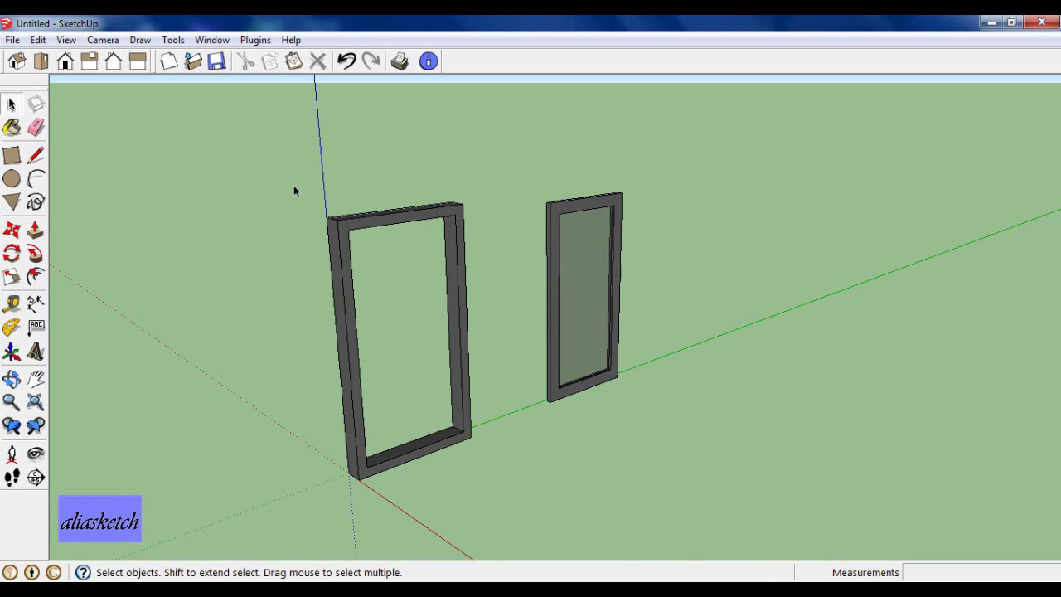
Step: Window-select the open left frame, make it a group, and select that group
{"action": "left_click_drag", "start_coordinate": [294, 183], "coordinate": [506, 500]}
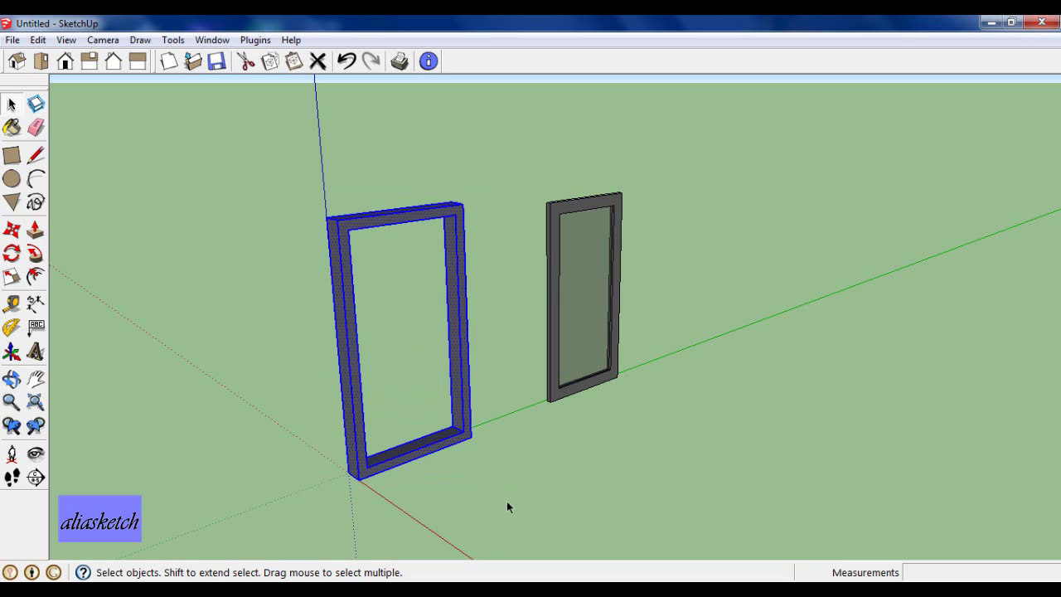
{"action": "right_click", "coordinate": [457, 359]}
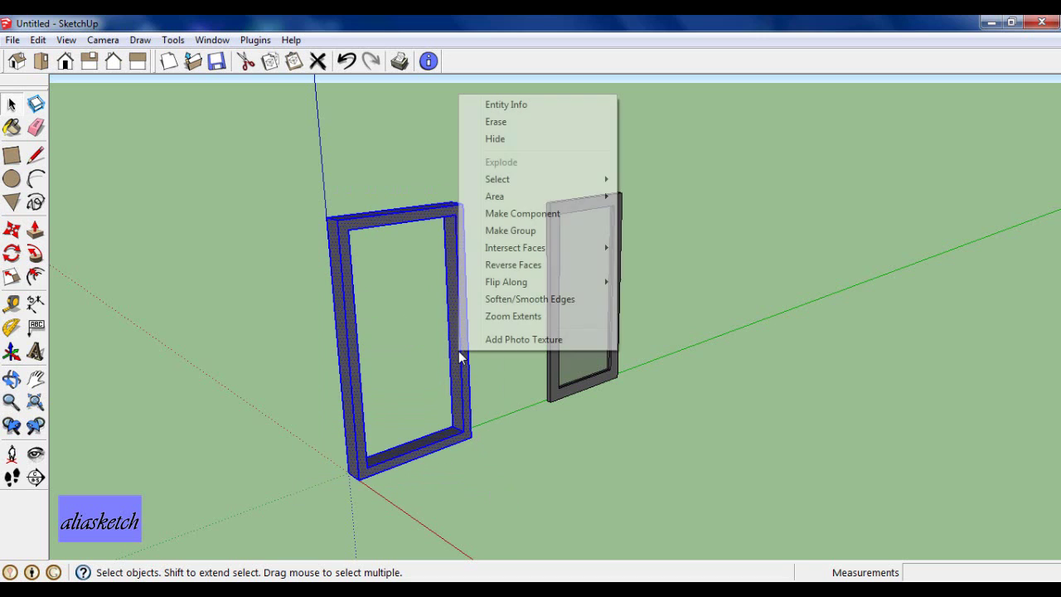
{"action": "left_click", "coordinate": [520, 232]}
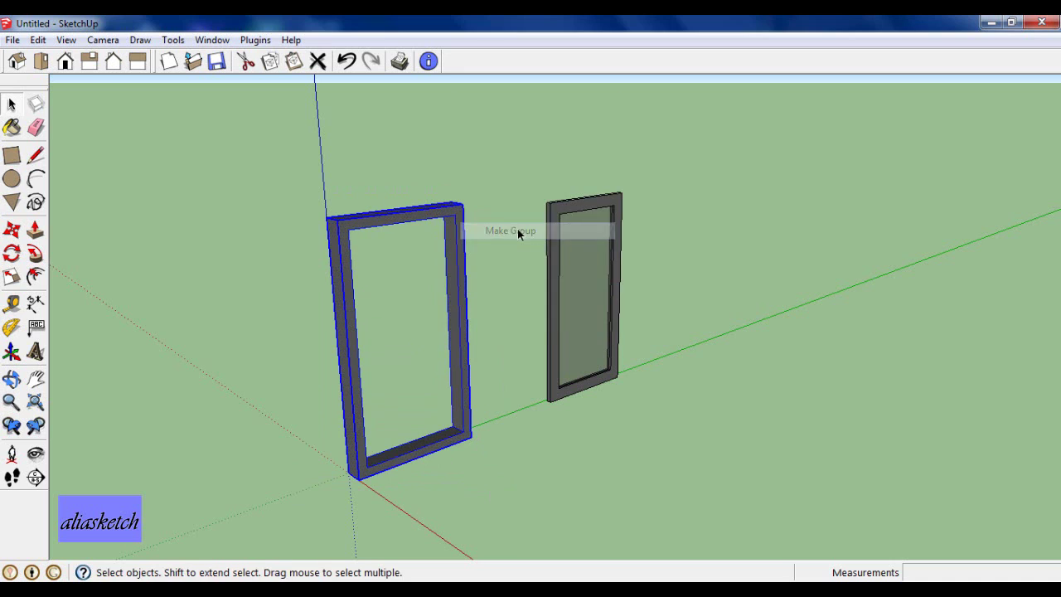
{"action": "left_click", "coordinate": [492, 233]}
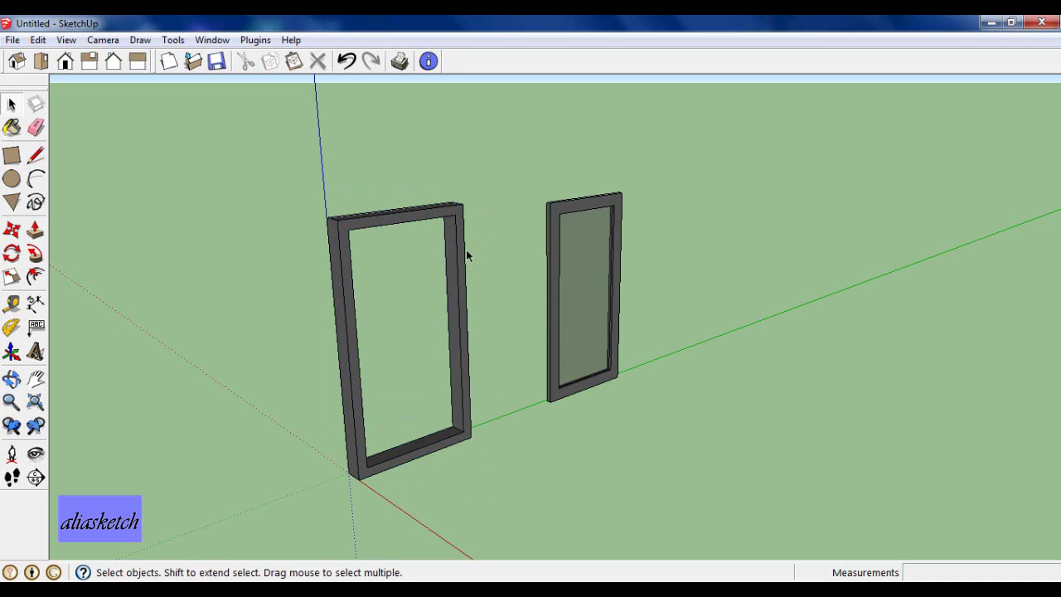
{"action": "left_click", "coordinate": [461, 260]}
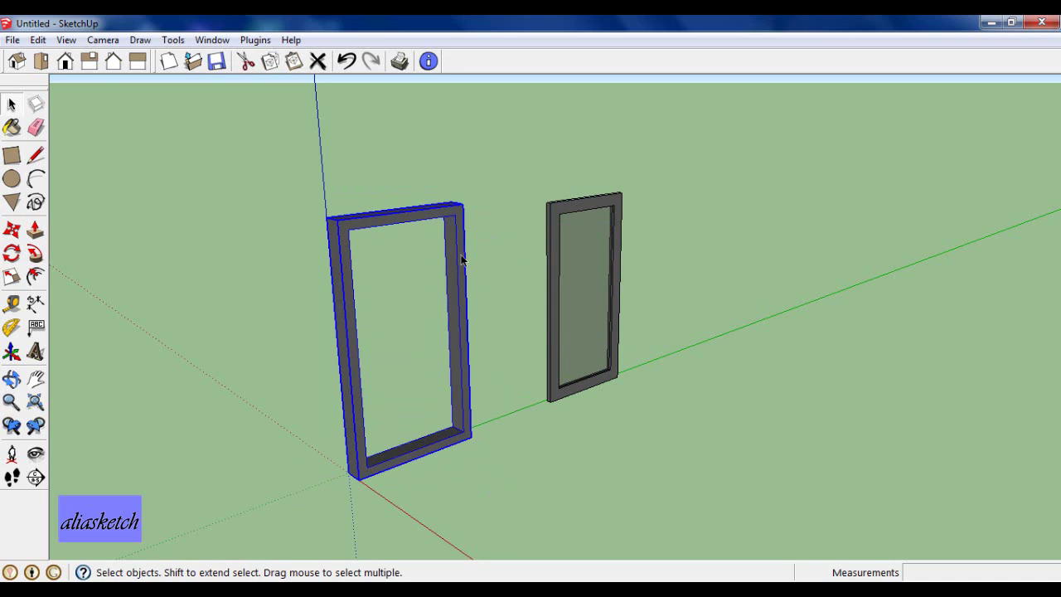
{"action": "left_click", "coordinate": [12, 229]}
Step: Cancel the accidental move of the left frame and select the glazed sash instead
{"action": "left_click", "coordinate": [480, 489]}
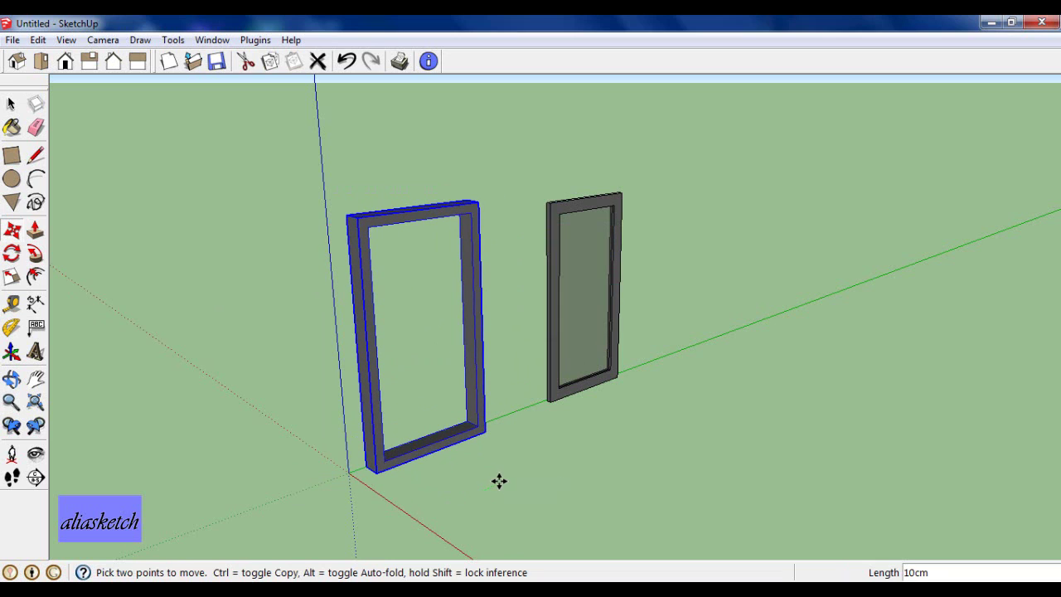
{"action": "key", "text": "Escape"}
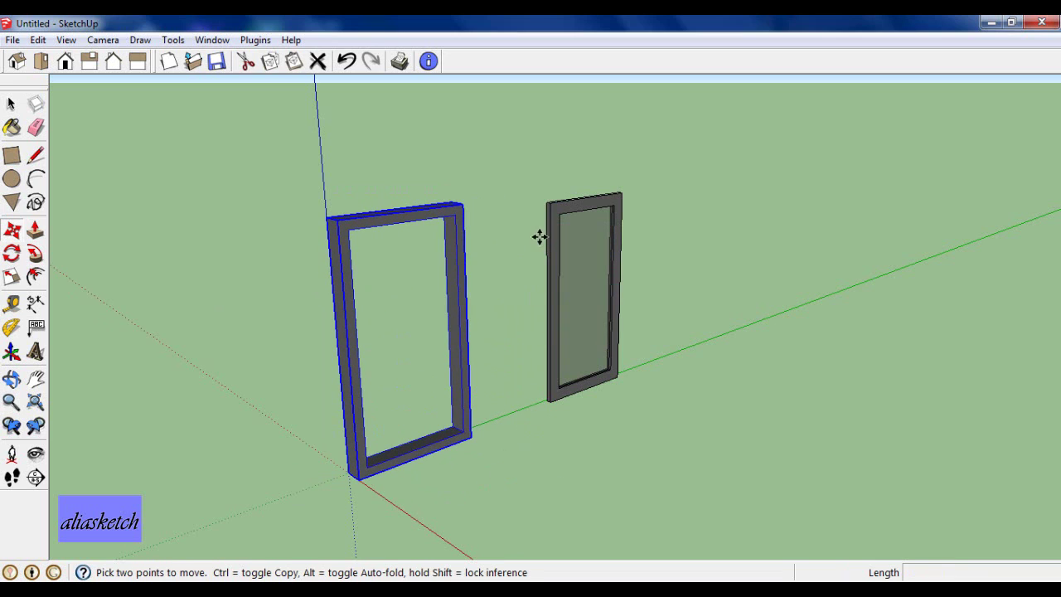
{"action": "left_click", "coordinate": [12, 104]}
{"action": "scroll", "coordinate": [609, 303], "scroll_direction": "down", "scroll_amount": 3}
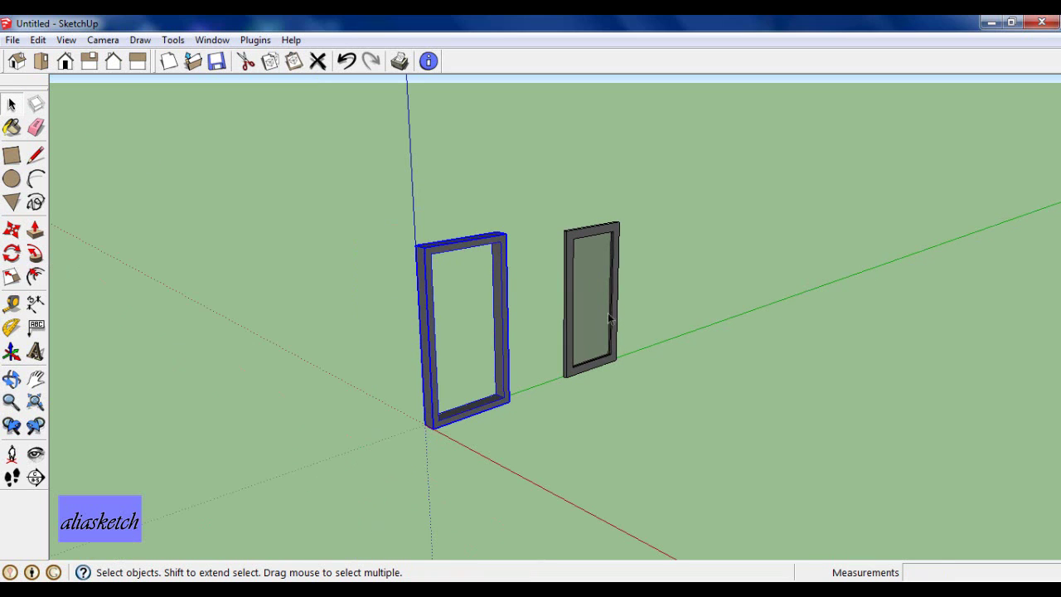
{"action": "left_click", "coordinate": [666, 295]}
{"action": "scroll", "coordinate": [568, 357], "scroll_direction": "up", "scroll_amount": 2}
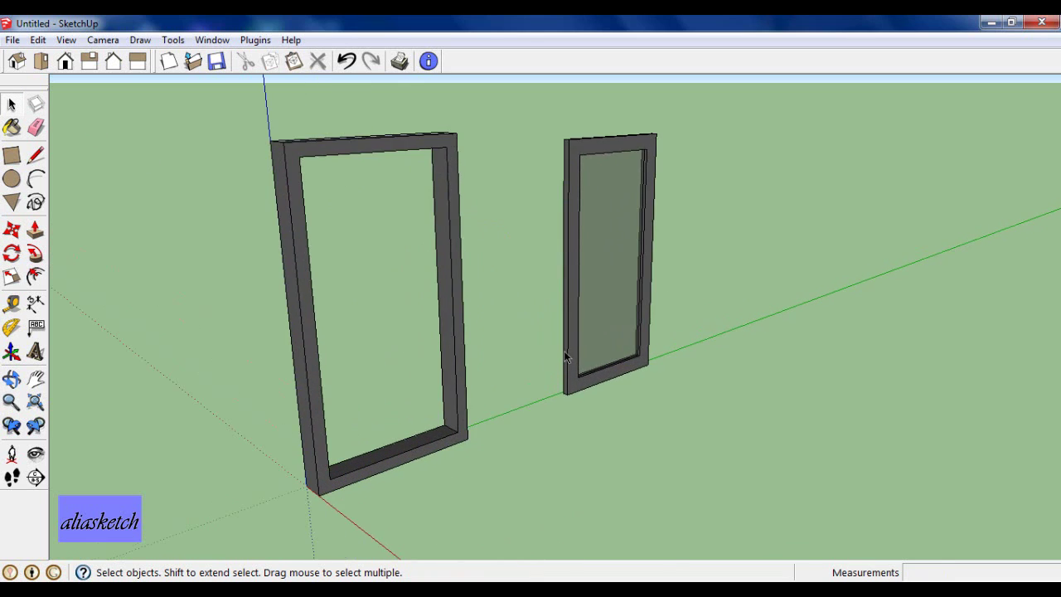
{"action": "scroll", "coordinate": [568, 356], "scroll_direction": "up", "scroll_amount": 2}
{"action": "scroll", "coordinate": [568, 357], "scroll_direction": "up", "scroll_amount": 1}
{"action": "scroll", "coordinate": [600, 437], "scroll_direction": "down", "scroll_amount": 1}
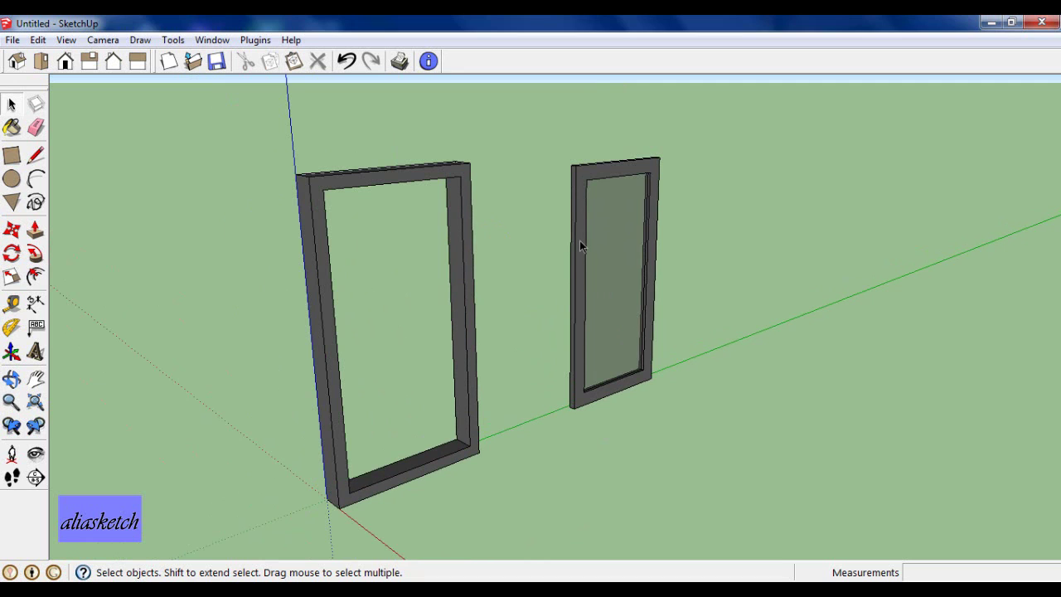
{"action": "left_click", "coordinate": [579, 247]}
{"action": "scroll", "coordinate": [701, 468], "scroll_direction": "down", "scroll_amount": 1}
{"action": "scroll", "coordinate": [604, 238], "scroll_direction": "up", "scroll_amount": 2}
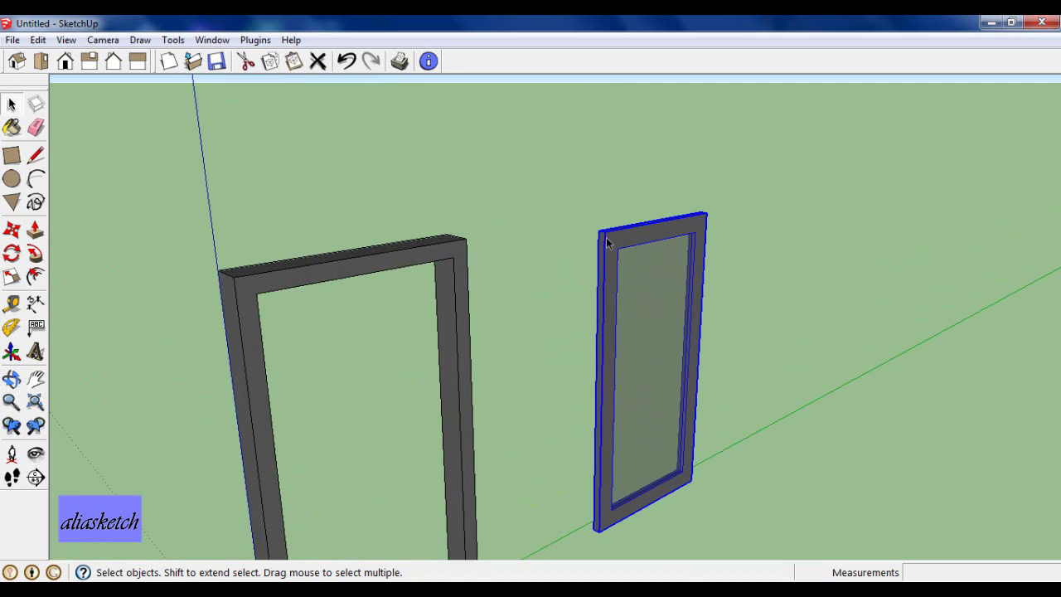
{"action": "scroll", "coordinate": [605, 239], "scroll_direction": "up", "scroll_amount": 2}
{"action": "scroll", "coordinate": [605, 241], "scroll_direction": "up", "scroll_amount": 2}
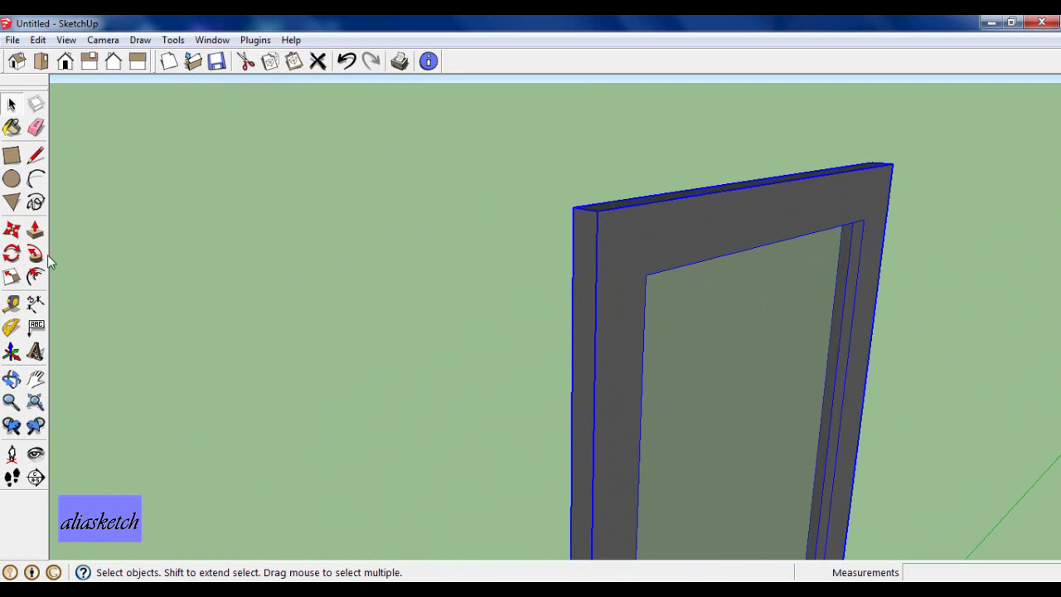
Step: Move the glazed sash 123 cm across, seating it inside the larger frame's opening
{"action": "left_click", "coordinate": [15, 235]}
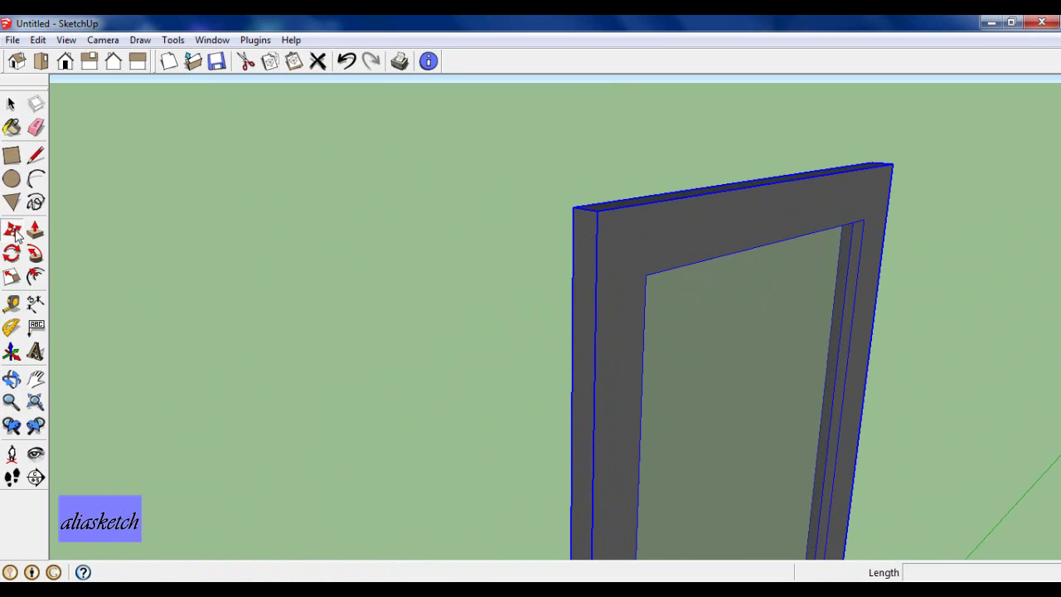
{"action": "left_click", "coordinate": [596, 214]}
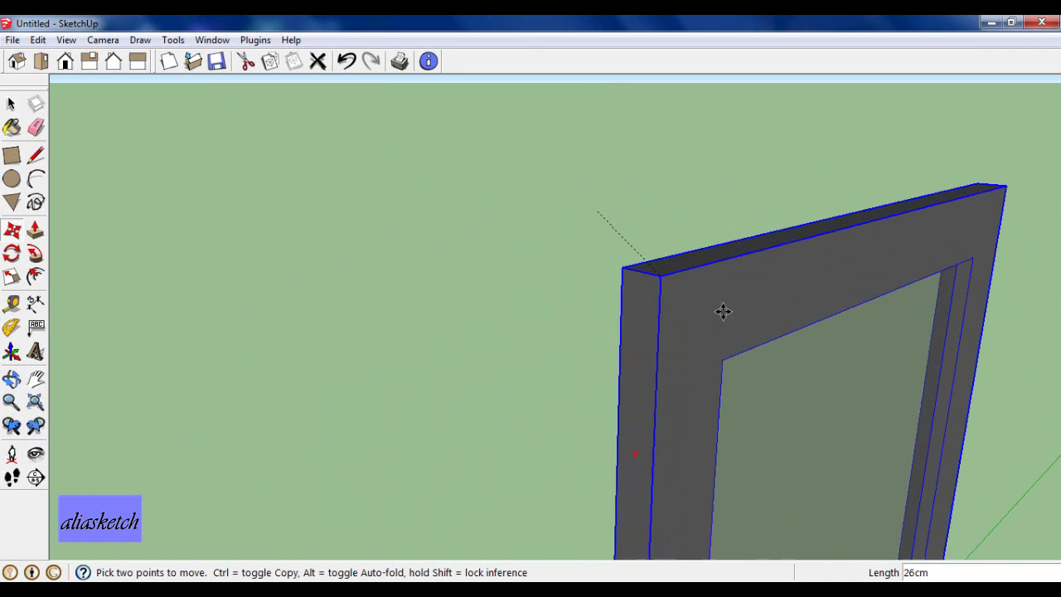
{"action": "scroll", "coordinate": [746, 305], "scroll_direction": "down", "scroll_amount": 2}
{"action": "scroll", "coordinate": [766, 303], "scroll_direction": "down", "scroll_amount": 2}
{"action": "scroll", "coordinate": [767, 306], "scroll_direction": "down", "scroll_amount": 2}
{"action": "scroll", "coordinate": [746, 306], "scroll_direction": "down", "scroll_amount": 3}
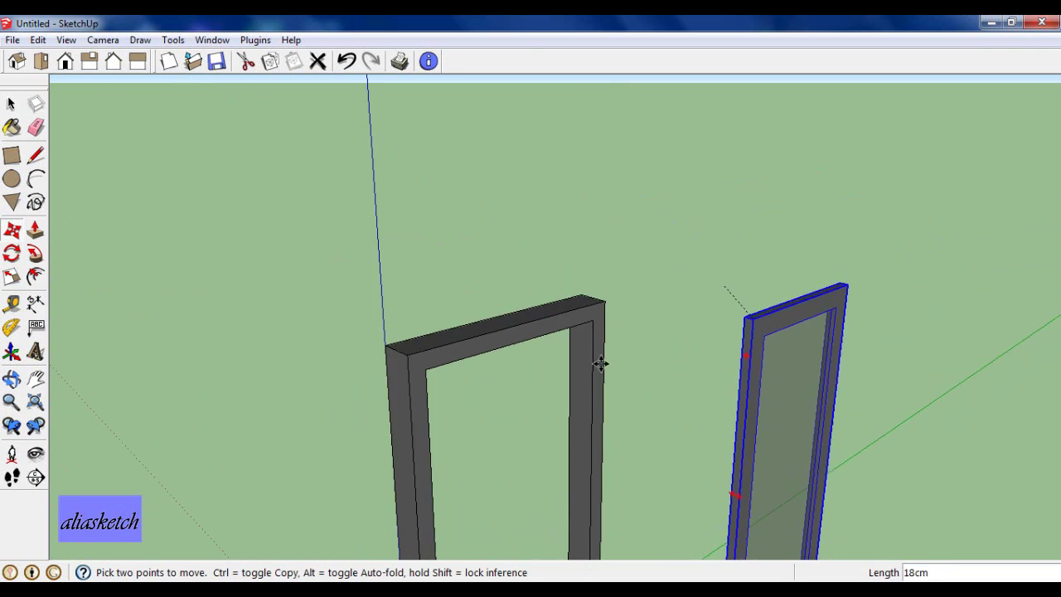
{"action": "scroll", "coordinate": [418, 348], "scroll_direction": "up", "scroll_amount": 3}
{"action": "scroll", "coordinate": [423, 377], "scroll_direction": "up", "scroll_amount": 2}
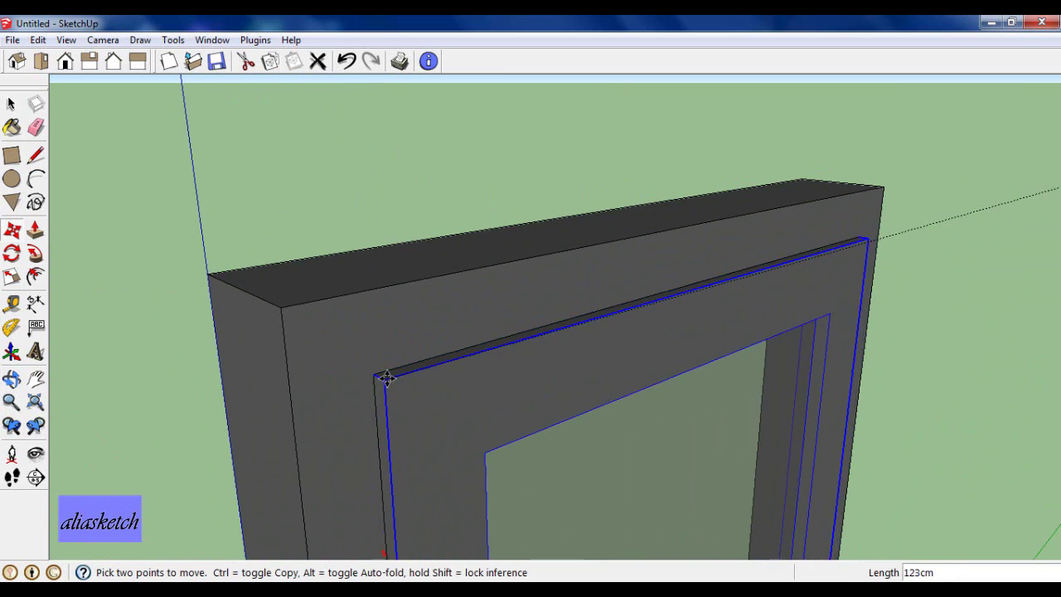
{"action": "left_click", "coordinate": [374, 373]}
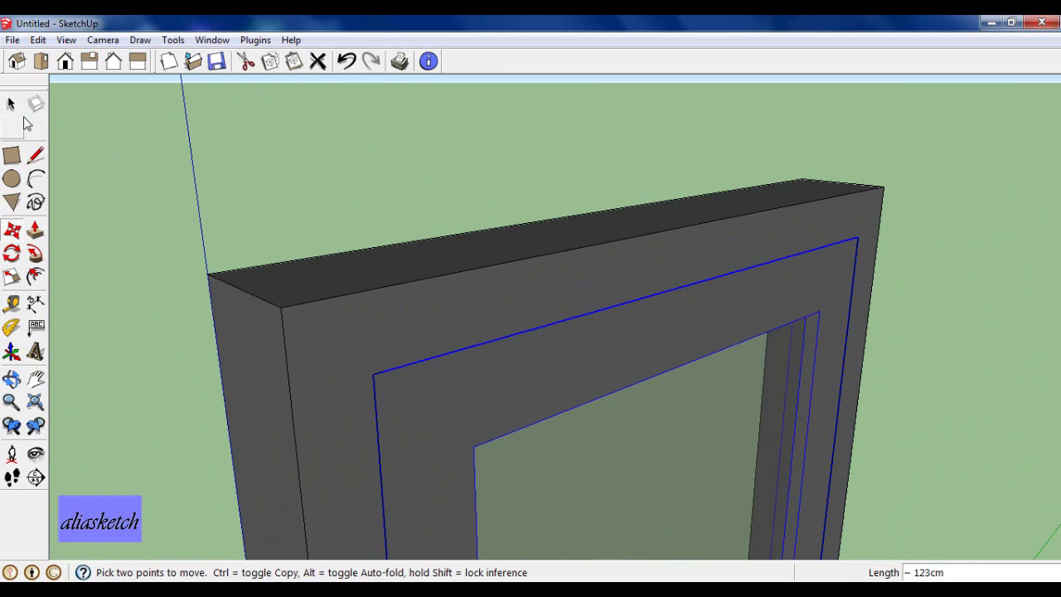
{"action": "left_click", "coordinate": [11, 104]}
{"action": "scroll", "coordinate": [566, 228], "scroll_direction": "down", "scroll_amount": 2}
{"action": "scroll", "coordinate": [570, 227], "scroll_direction": "down", "scroll_amount": 3}
{"action": "scroll", "coordinate": [570, 227], "scroll_direction": "down", "scroll_amount": 3}
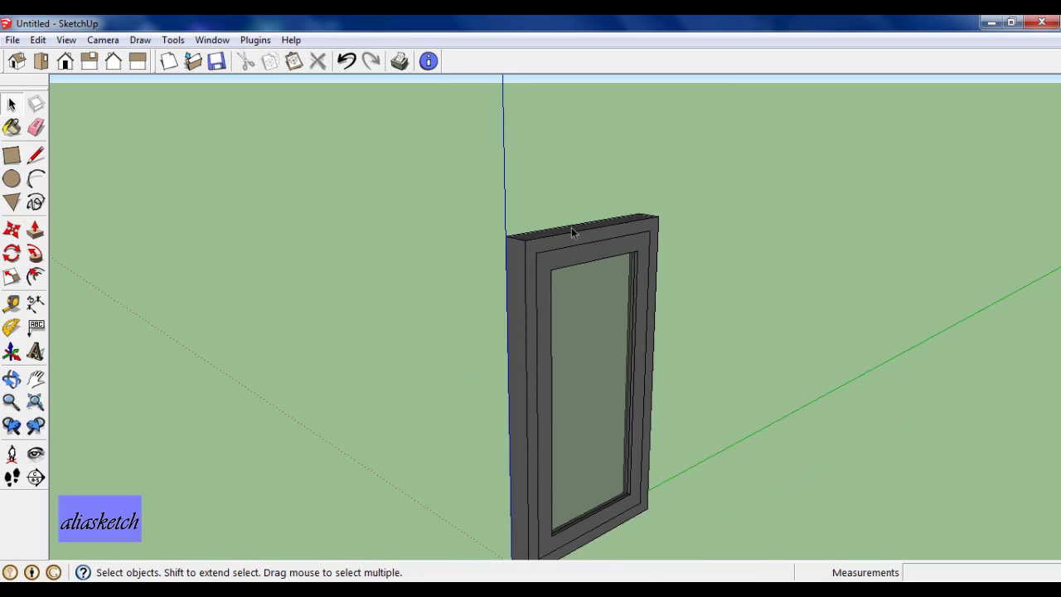
{"action": "scroll", "coordinate": [592, 447], "scroll_direction": "up", "scroll_amount": 3}
{"action": "scroll", "coordinate": [594, 463], "scroll_direction": "down", "scroll_amount": 2}
{"action": "scroll", "coordinate": [593, 464], "scroll_direction": "down", "scroll_amount": 1}
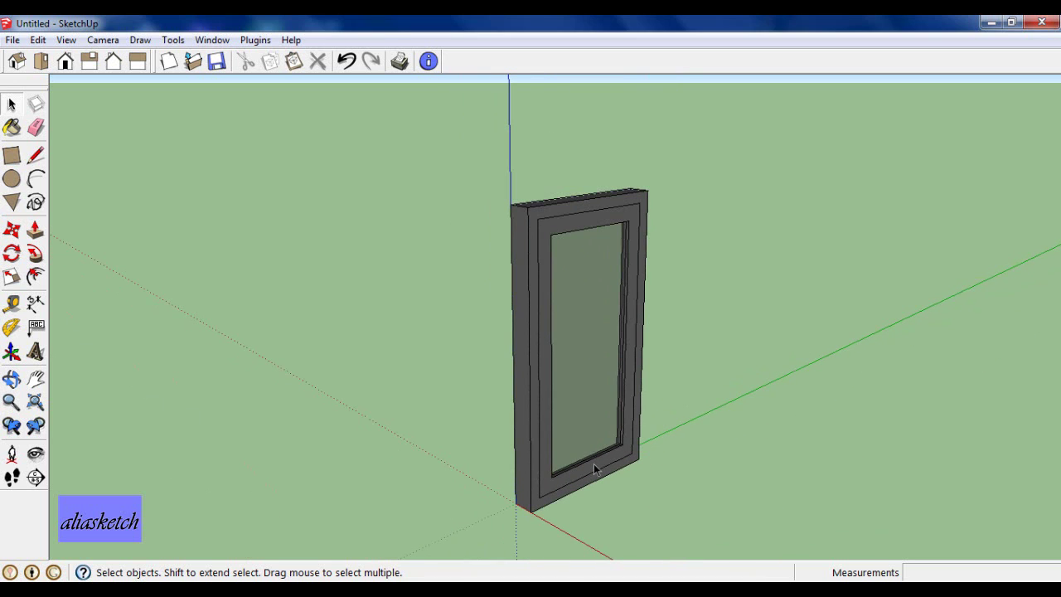
{"action": "scroll", "coordinate": [511, 235], "scroll_direction": "down", "scroll_amount": 2}
{"action": "scroll", "coordinate": [585, 321], "scroll_direction": "up", "scroll_amount": 2}
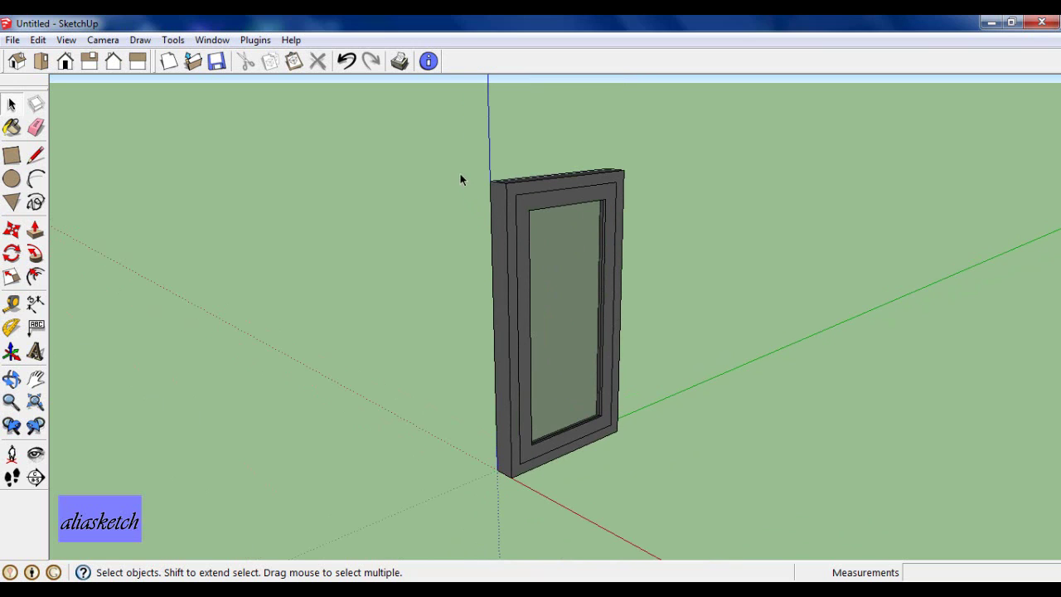
Step: Copy the assembled window about 121 cm to the right as a second window
{"action": "left_click_drag", "start_coordinate": [450, 139], "coordinate": [654, 503]}
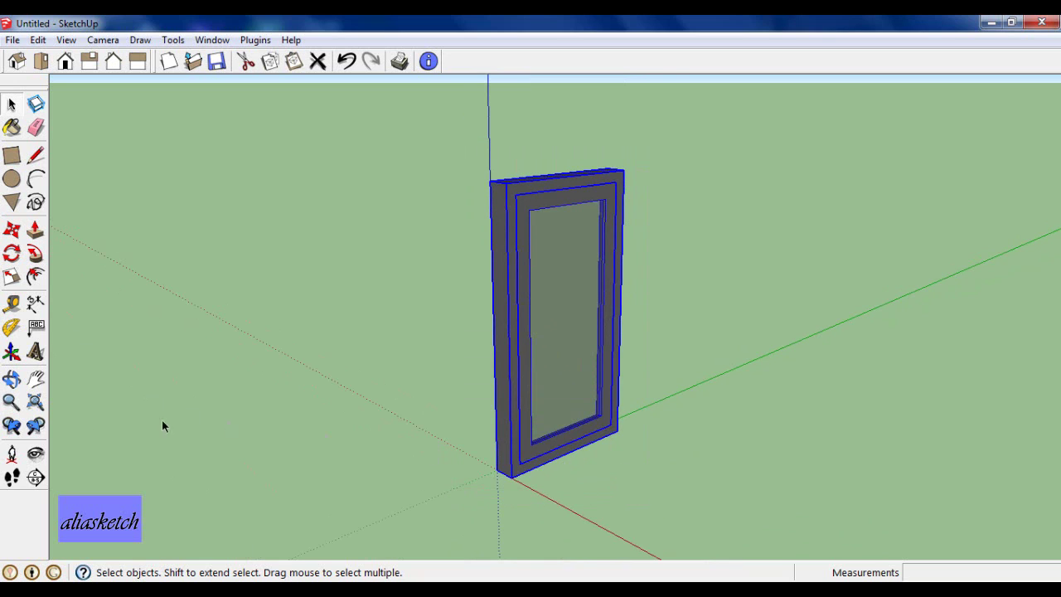
{"action": "left_click", "coordinate": [11, 230]}
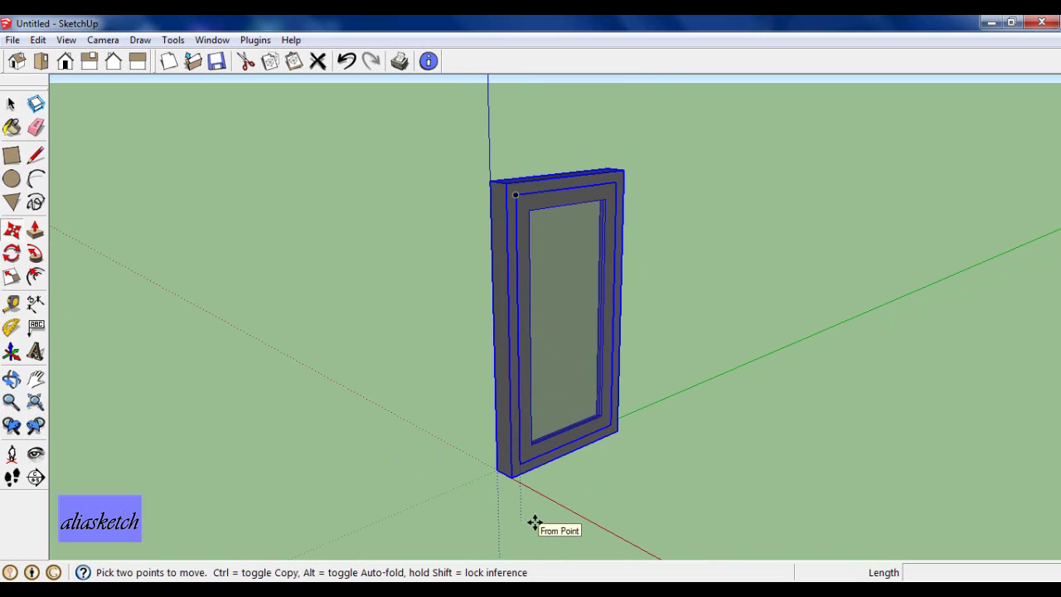
{"action": "left_click", "coordinate": [565, 516], "text": "ctrl"}
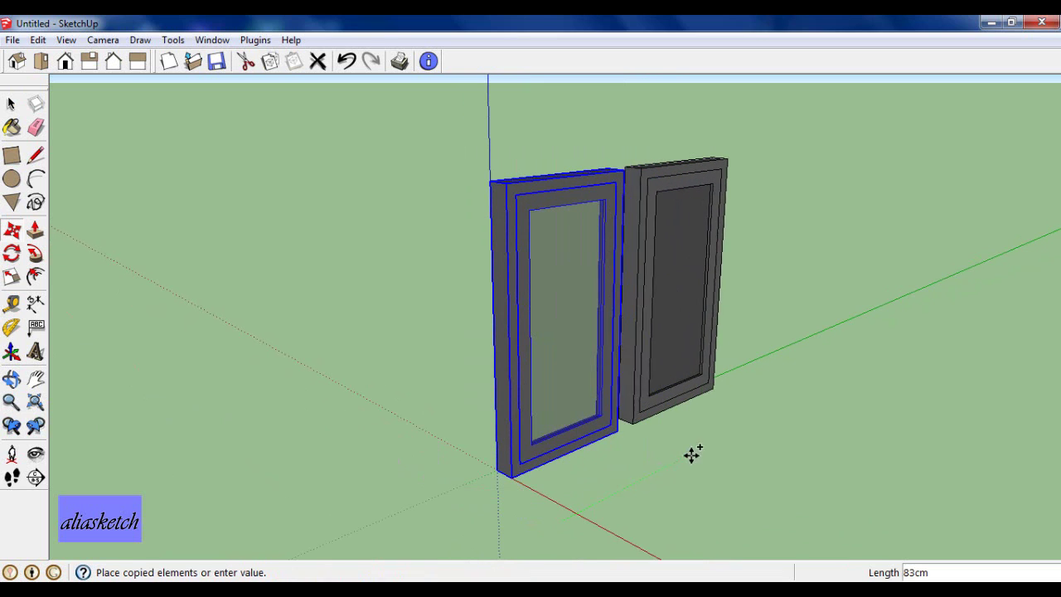
{"action": "left_click", "coordinate": [734, 430]}
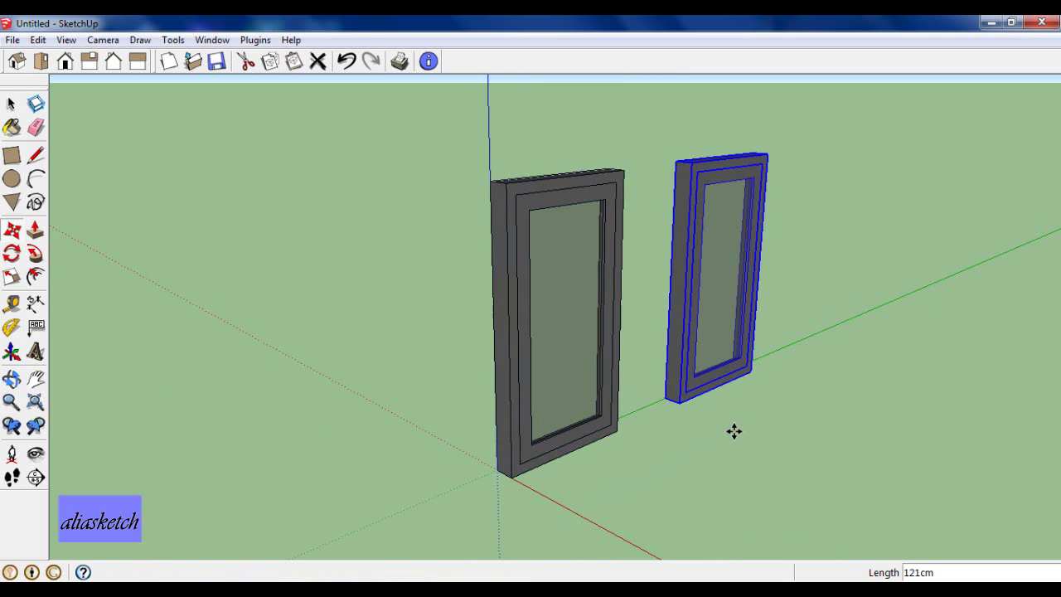
{"action": "left_click", "coordinate": [12, 104]}
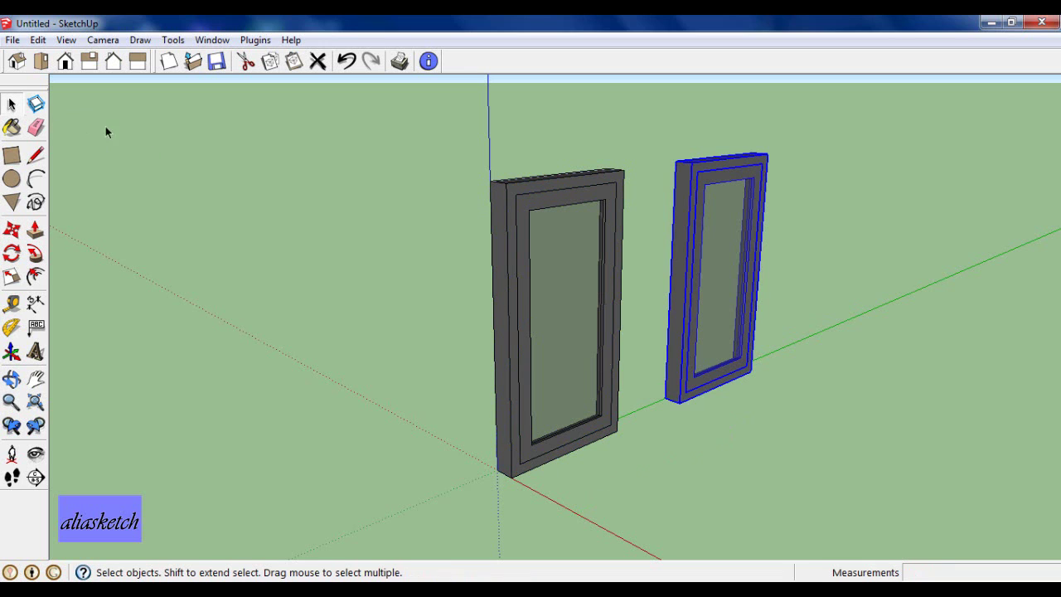
{"action": "left_click", "coordinate": [320, 203]}
{"action": "scroll", "coordinate": [548, 293], "scroll_direction": "down", "scroll_amount": 2}
{"action": "scroll", "coordinate": [677, 199], "scroll_direction": "up", "scroll_amount": 1}
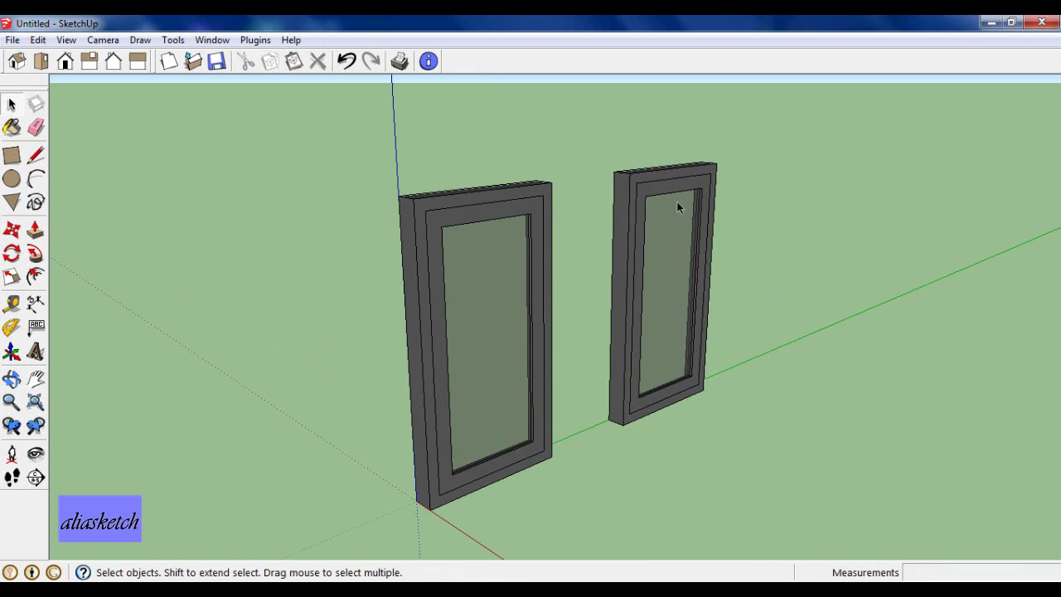
{"action": "scroll", "coordinate": [660, 192], "scroll_direction": "up", "scroll_amount": 2}
{"action": "scroll", "coordinate": [654, 212], "scroll_direction": "up", "scroll_amount": 1}
{"action": "scroll", "coordinate": [654, 213], "scroll_direction": "down", "scroll_amount": 1}
{"action": "scroll", "coordinate": [654, 213], "scroll_direction": "down", "scroll_amount": 1}
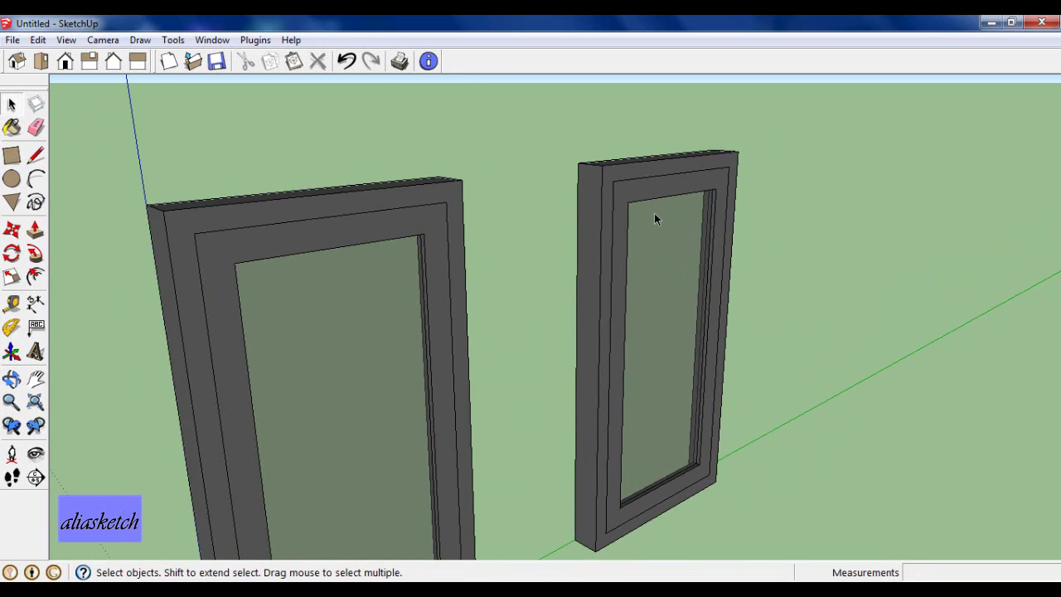
Step: Place two 5 cm guides from the right window frame's top edge and corner
{"action": "left_click", "coordinate": [13, 305]}
{"action": "left_click", "coordinate": [14, 306]}
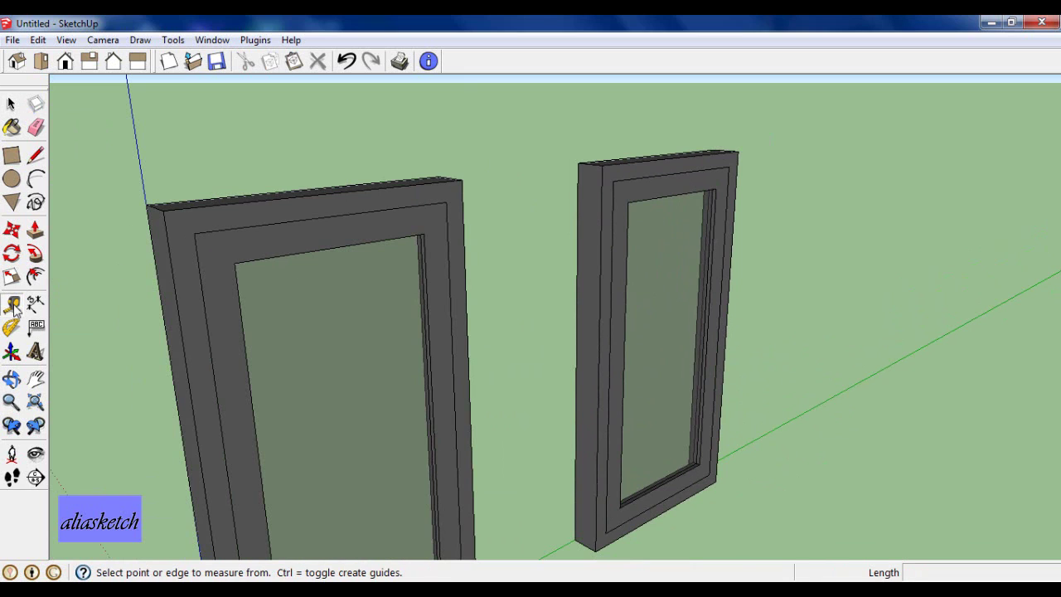
{"action": "scroll", "coordinate": [651, 171], "scroll_direction": "up", "scroll_amount": 2}
{"action": "scroll", "coordinate": [651, 171], "scroll_direction": "up", "scroll_amount": 2}
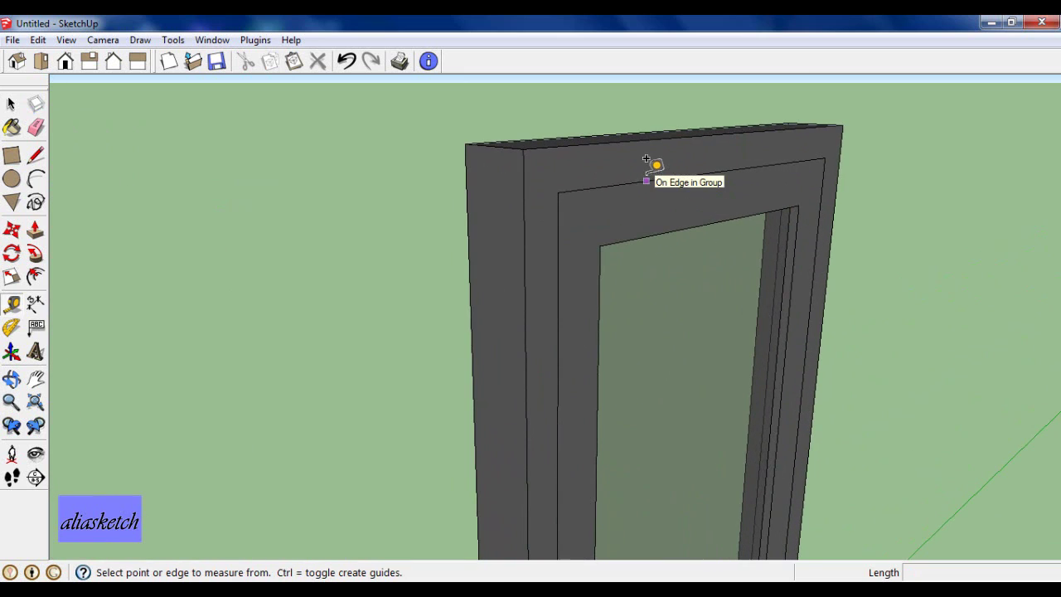
{"action": "left_click", "coordinate": [651, 132]}
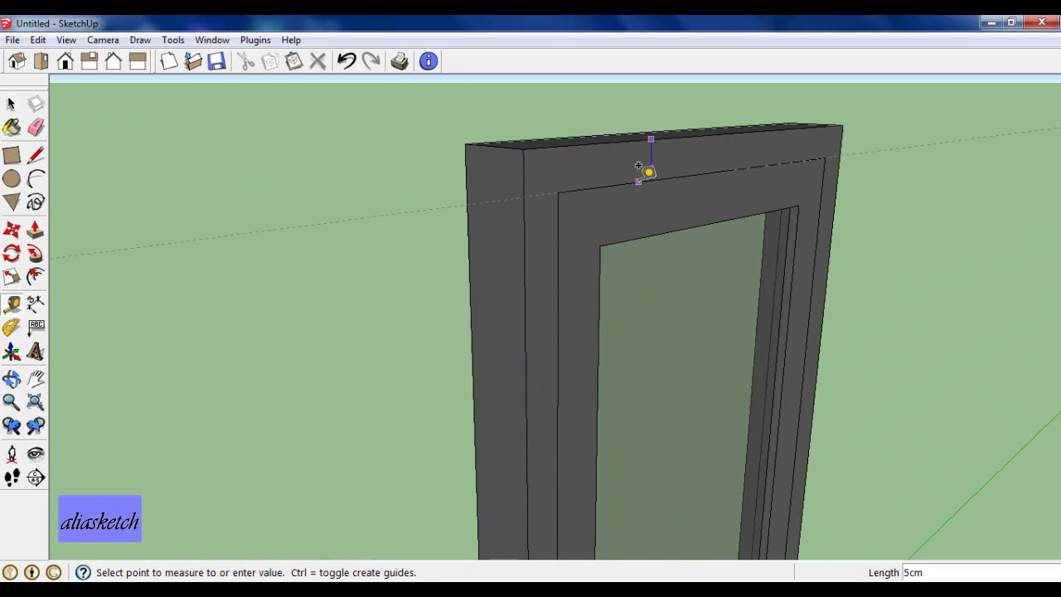
{"action": "left_click", "coordinate": [622, 166]}
{"action": "scroll", "coordinate": [516, 150], "scroll_direction": "up", "scroll_amount": 2}
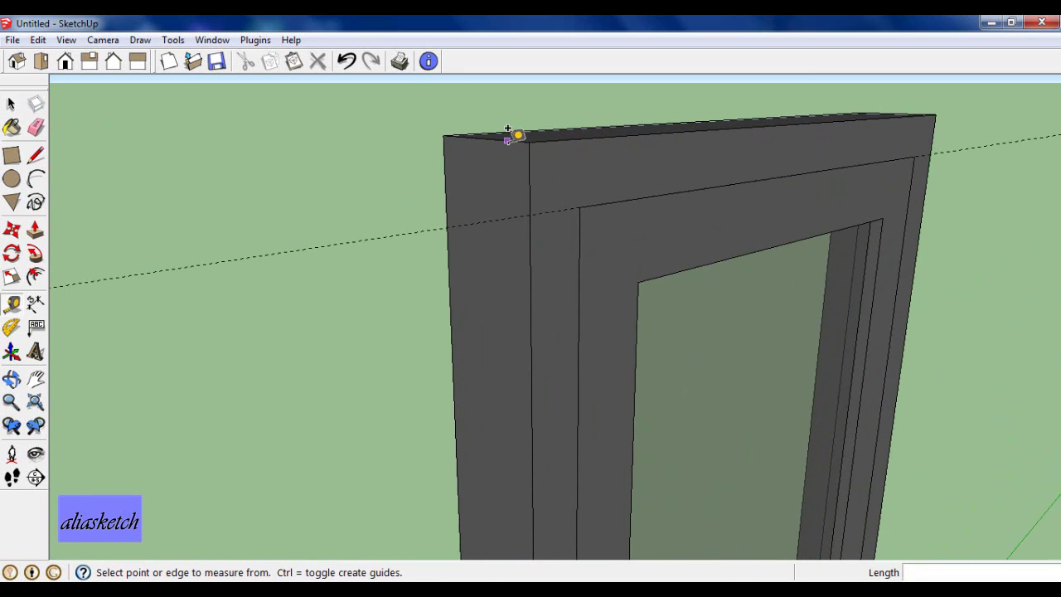
{"action": "left_click", "coordinate": [508, 131]}
{"action": "left_click", "coordinate": [529, 212]}
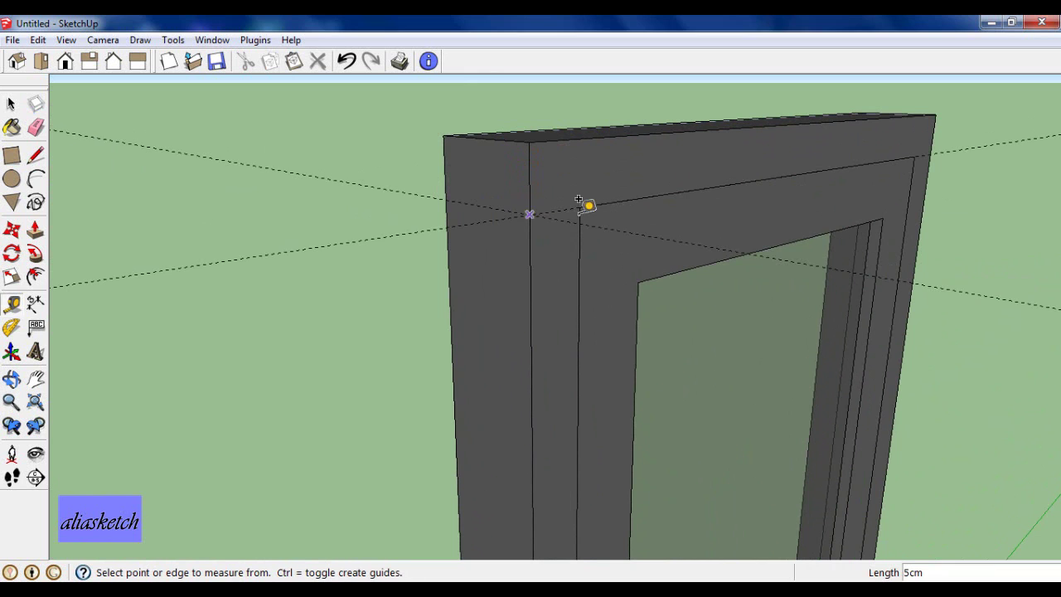
{"action": "scroll", "coordinate": [613, 199], "scroll_direction": "down", "scroll_amount": 1}
{"action": "scroll", "coordinate": [617, 197], "scroll_direction": "down", "scroll_amount": 1}
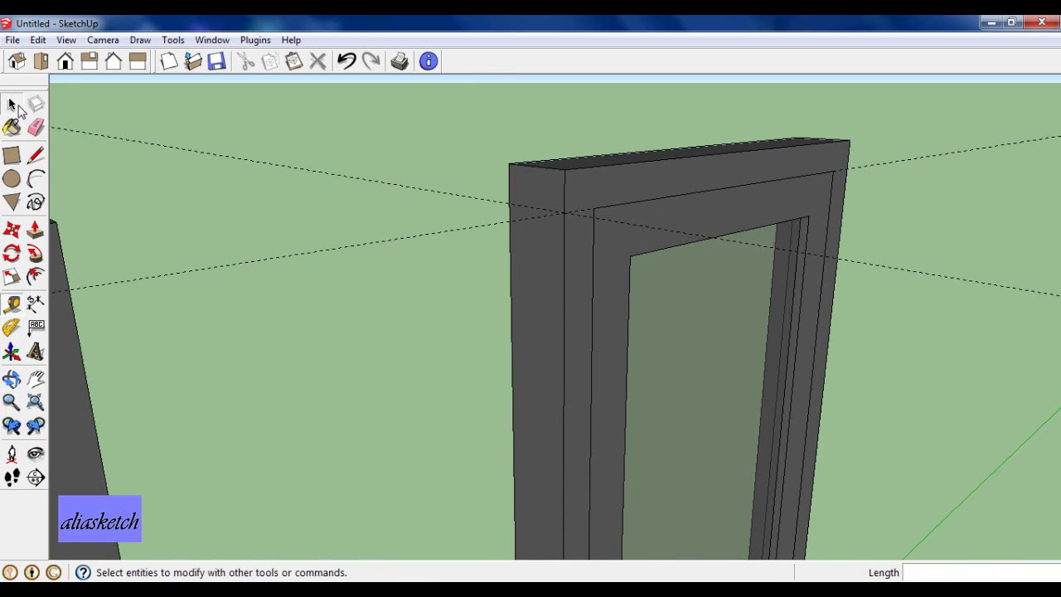
Step: Orbit around both windows and zoom in on the right window's top corner
{"action": "left_click", "coordinate": [12, 105]}
{"action": "scroll", "coordinate": [493, 171], "scroll_direction": "down", "scroll_amount": 1}
{"action": "scroll", "coordinate": [493, 170], "scroll_direction": "down", "scroll_amount": 1}
{"action": "scroll", "coordinate": [525, 173], "scroll_direction": "down", "scroll_amount": 1}
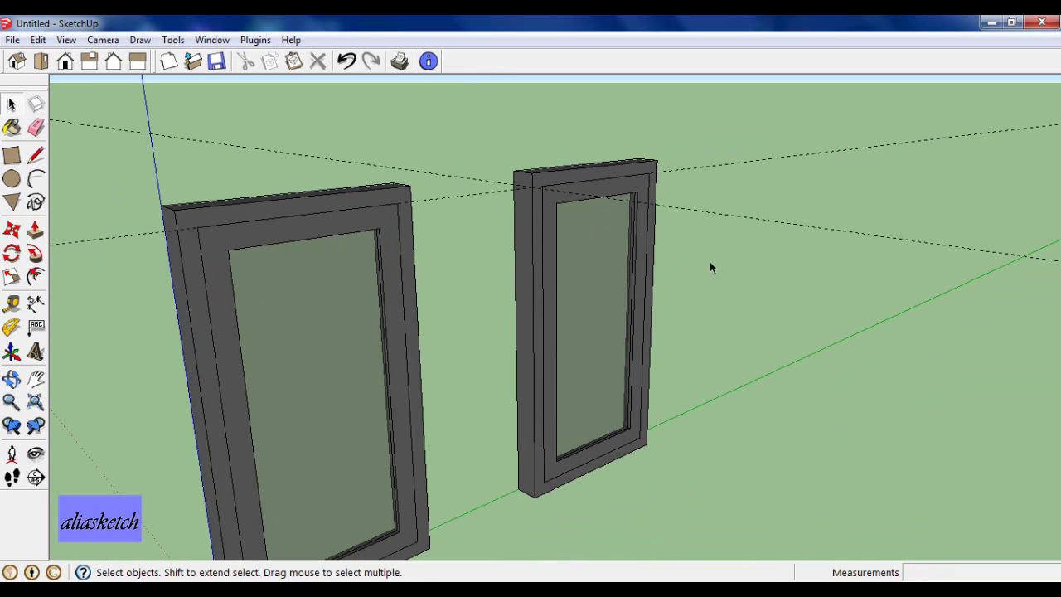
{"action": "middle_click_drag", "start_coordinate": [709, 267], "coordinate": [348, 268]}
{"action": "mouse_move", "coordinate": [688, 271]}
{"action": "middle_mouse_down"}
{"action": "mouse_move", "coordinate": [595, 262]}
{"action": "mouse_move", "coordinate": [871, 274]}
{"action": "middle_mouse_up"}
{"action": "middle_click_drag", "start_coordinate": [628, 232], "coordinate": [832, 242]}
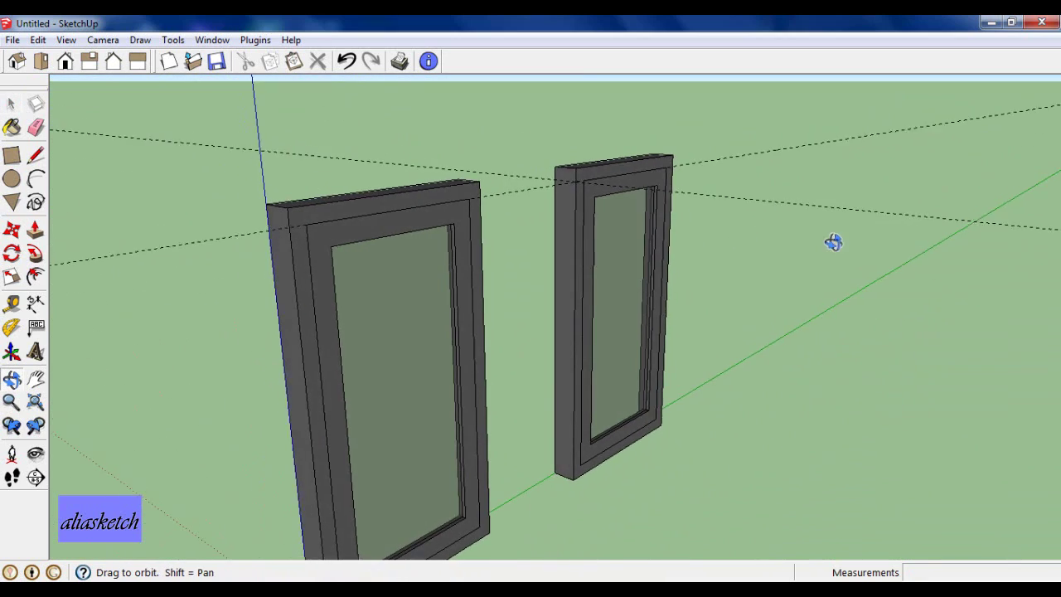
{"action": "scroll", "coordinate": [588, 205], "scroll_direction": "up", "scroll_amount": 2}
{"action": "scroll", "coordinate": [577, 205], "scroll_direction": "up", "scroll_amount": 2}
{"action": "scroll", "coordinate": [577, 205], "scroll_direction": "up", "scroll_amount": 2}
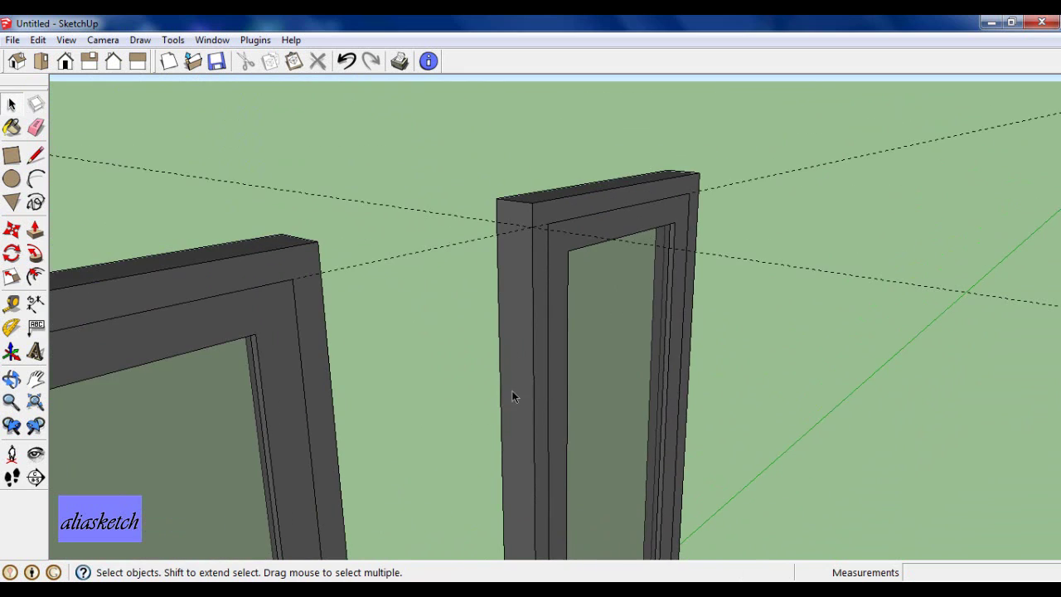
{"action": "scroll", "coordinate": [528, 239], "scroll_direction": "up", "scroll_amount": 2}
{"action": "scroll", "coordinate": [530, 234], "scroll_direction": "up", "scroll_amount": 2}
{"action": "middle_click_drag", "start_coordinate": [530, 234], "coordinate": [587, 235]}
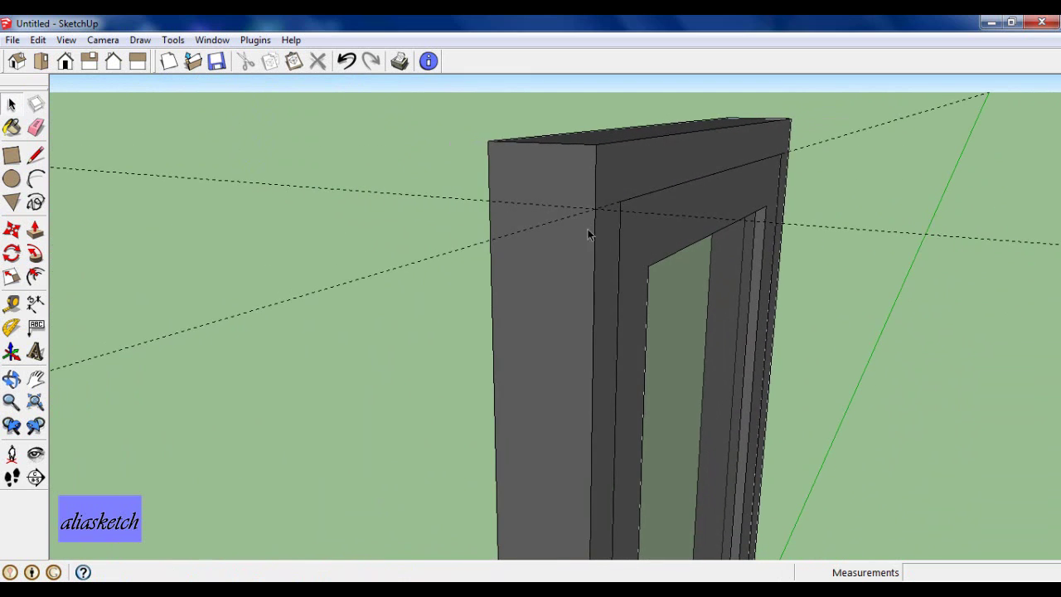
{"action": "scroll", "coordinate": [588, 228], "scroll_direction": "up", "scroll_amount": 2}
{"action": "scroll", "coordinate": [625, 231], "scroll_direction": "up", "scroll_amount": 2}
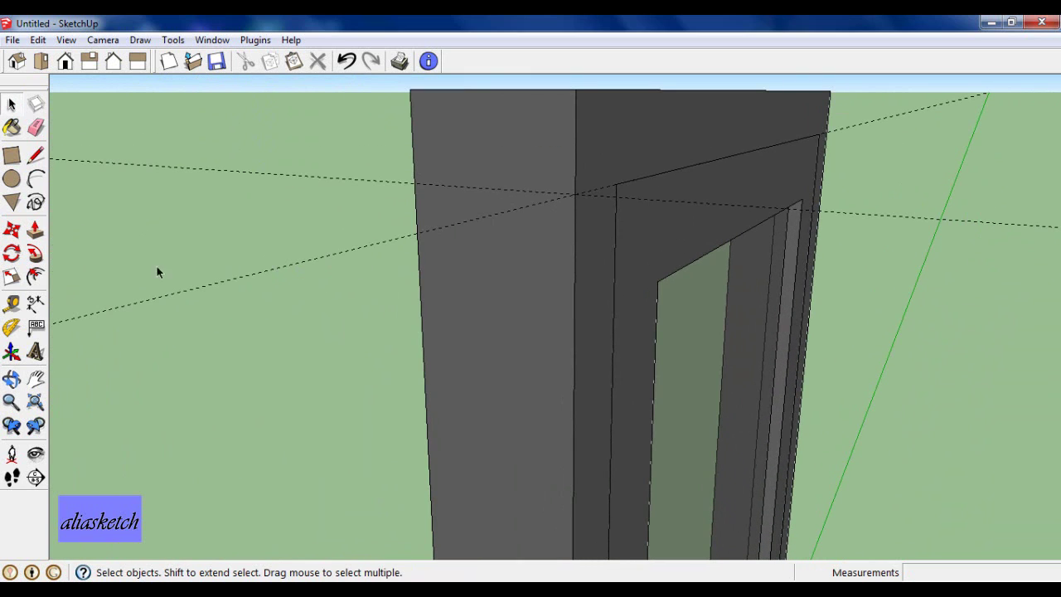
Step: Select the right window's sash and set the rotation pivot at the guide intersection
{"action": "double_click", "coordinate": [680, 247]}
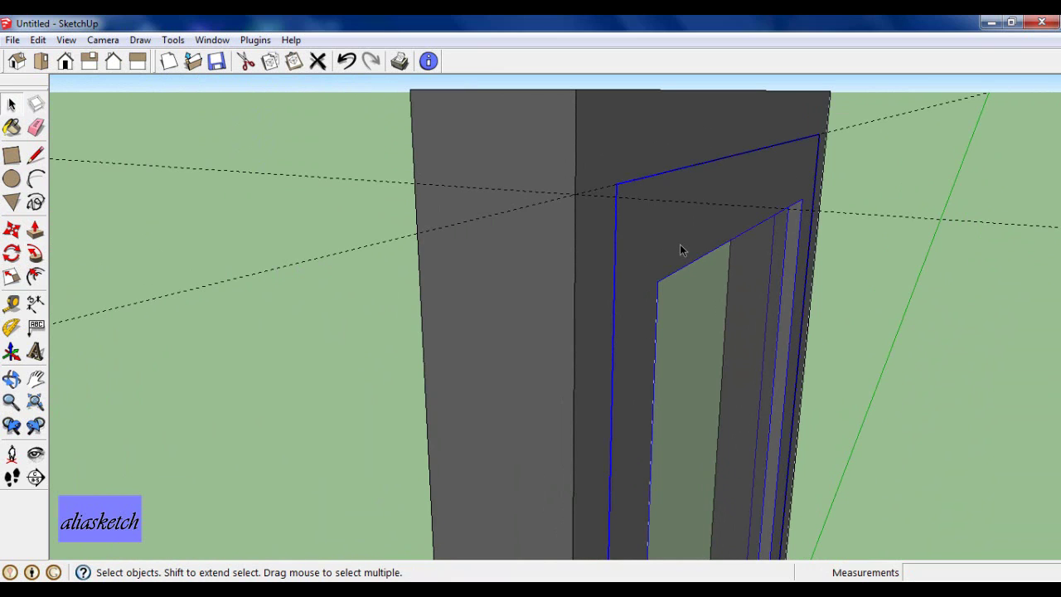
{"action": "left_click", "coordinate": [12, 253]}
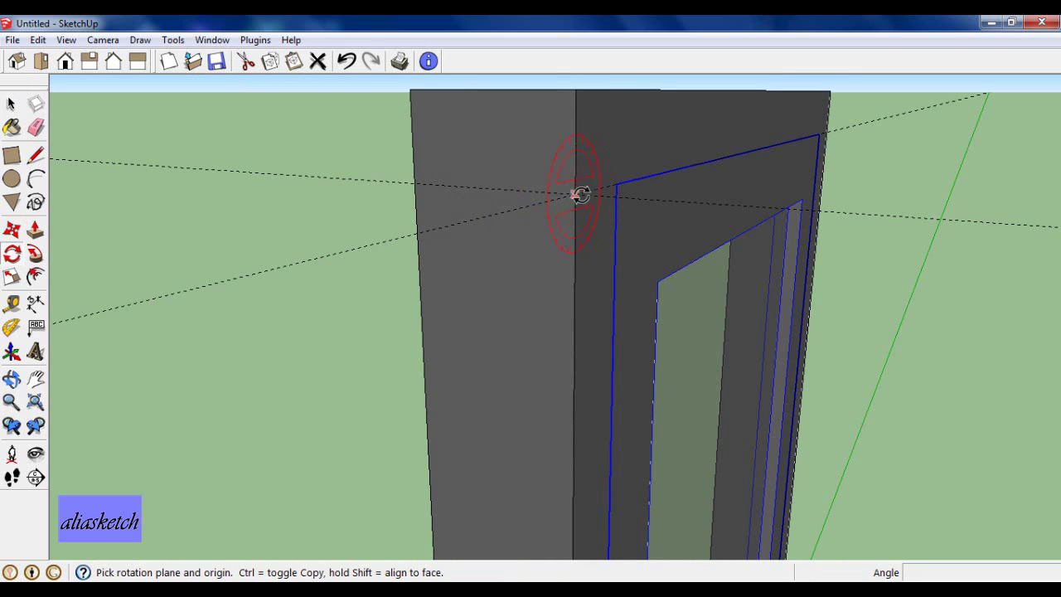
{"action": "middle_click_drag", "start_coordinate": [577, 197], "coordinate": [608, 199]}
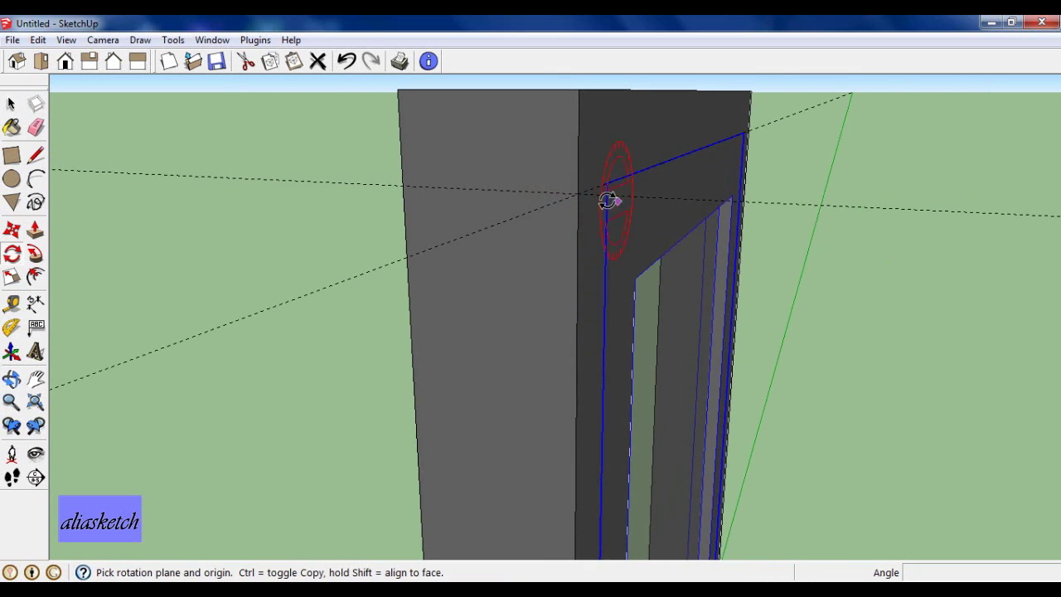
{"action": "left_click", "coordinate": [578, 194]}
{"action": "scroll", "coordinate": [579, 195], "scroll_direction": "down", "scroll_amount": 1}
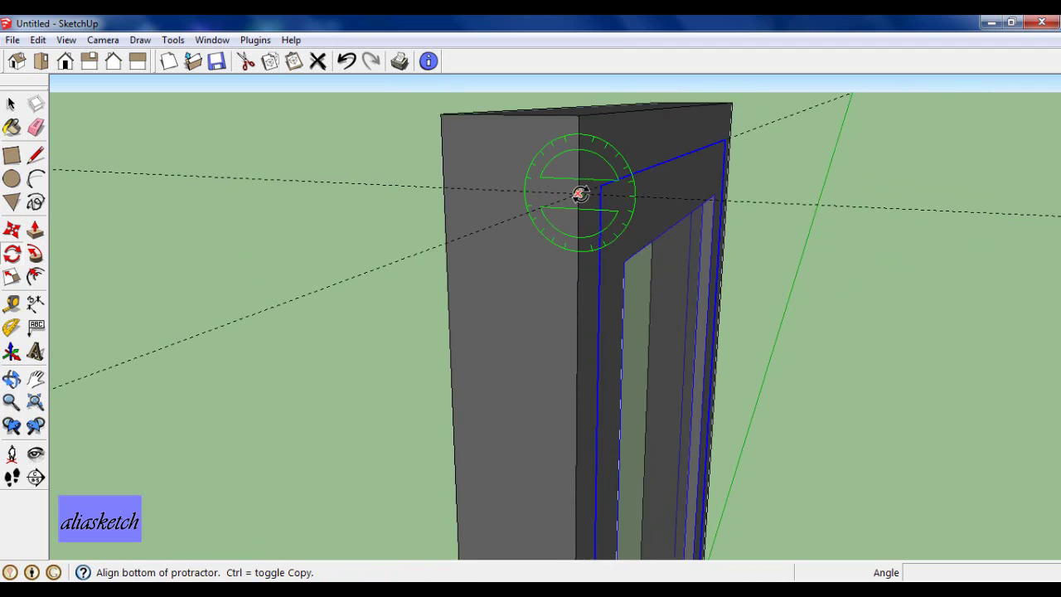
{"action": "scroll", "coordinate": [580, 195], "scroll_direction": "down", "scroll_amount": 2}
{"action": "scroll", "coordinate": [581, 195], "scroll_direction": "down", "scroll_amount": 2}
{"action": "scroll", "coordinate": [582, 195], "scroll_direction": "down", "scroll_amount": 2}
{"action": "scroll", "coordinate": [582, 196], "scroll_direction": "down", "scroll_amount": 3}
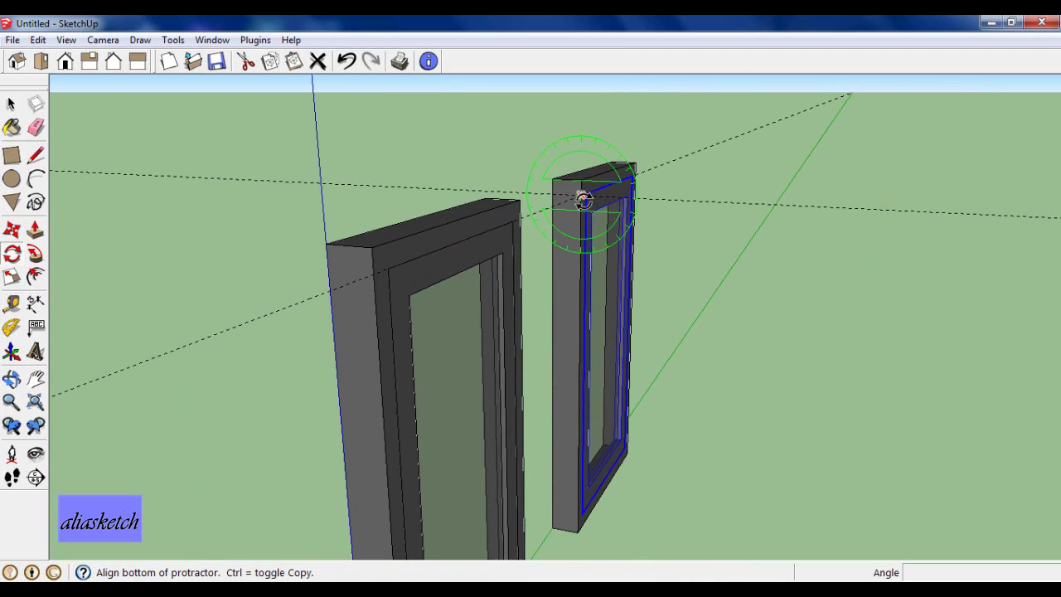
{"action": "scroll", "coordinate": [582, 531], "scroll_direction": "up", "scroll_amount": 3}
{"action": "scroll", "coordinate": [583, 530], "scroll_direction": "up", "scroll_amount": 1}
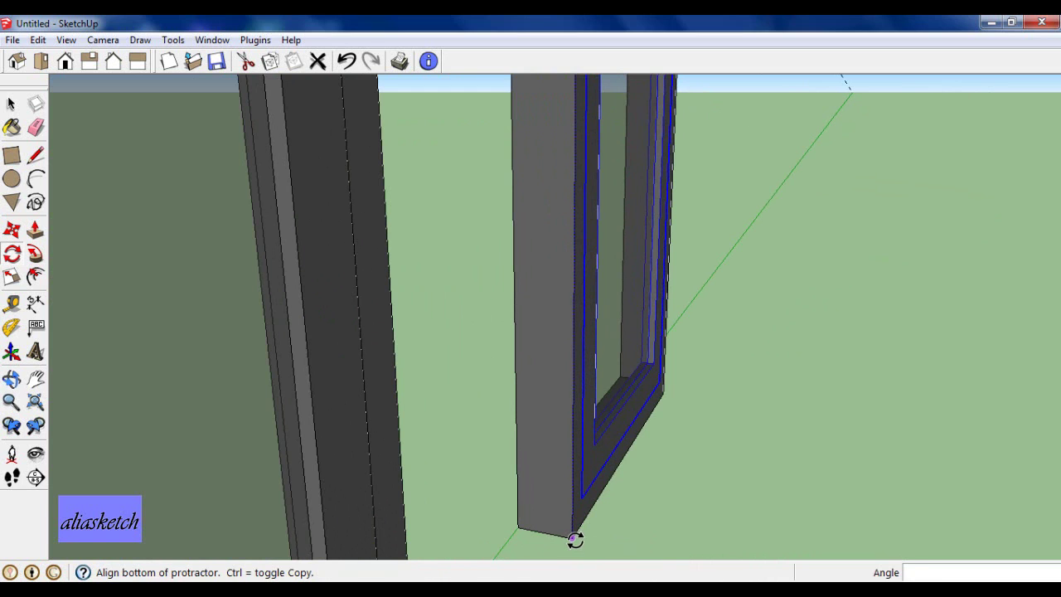
Step: Tilt the sash 10.3° open outward, then deselect it and orbit to eye level
{"action": "left_click", "coordinate": [572, 538]}
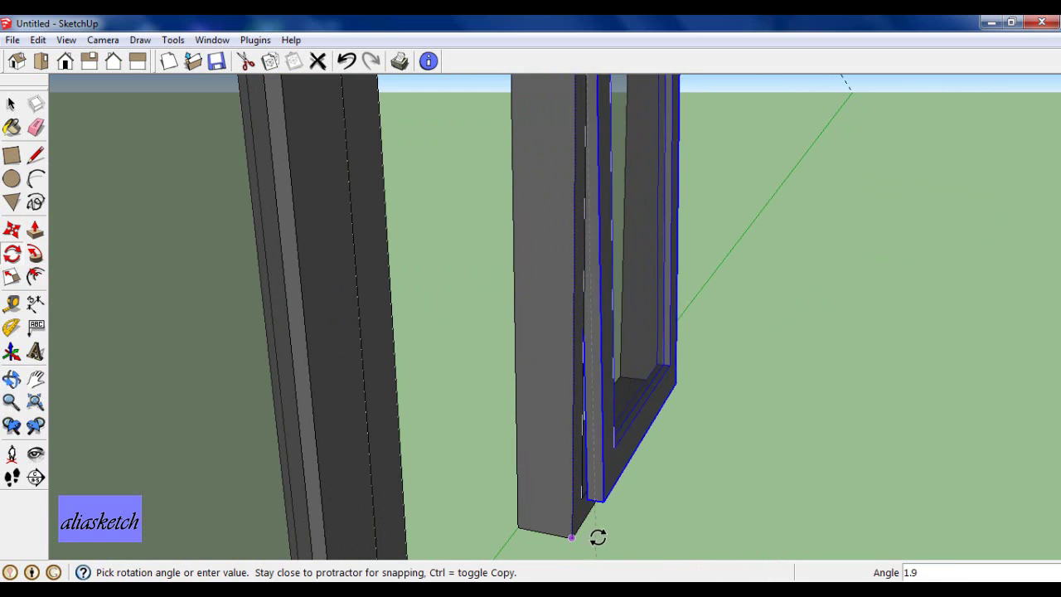
{"action": "left_click", "coordinate": [701, 531]}
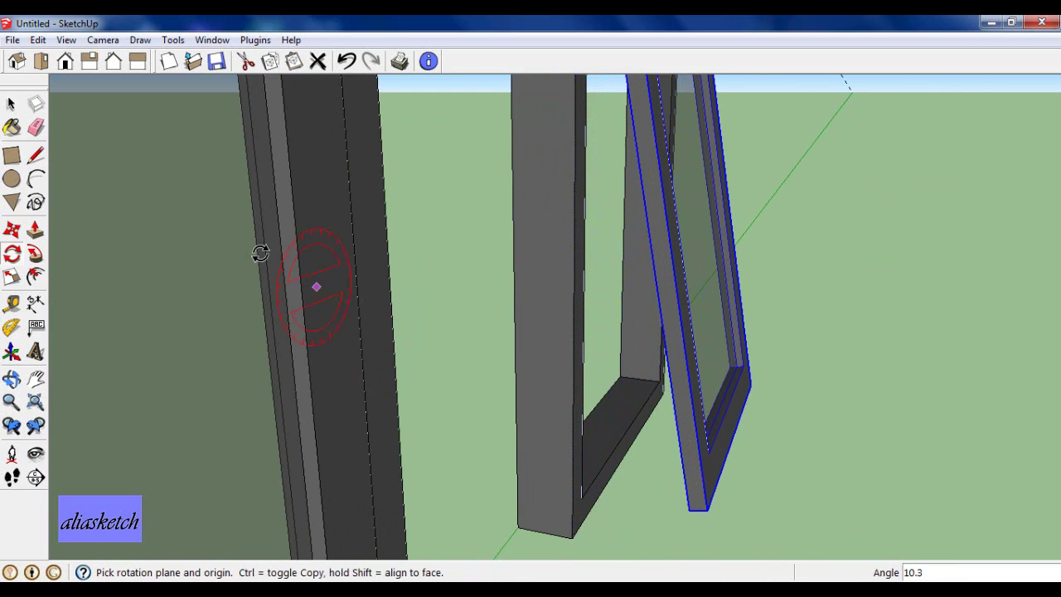
{"action": "left_click", "coordinate": [12, 103]}
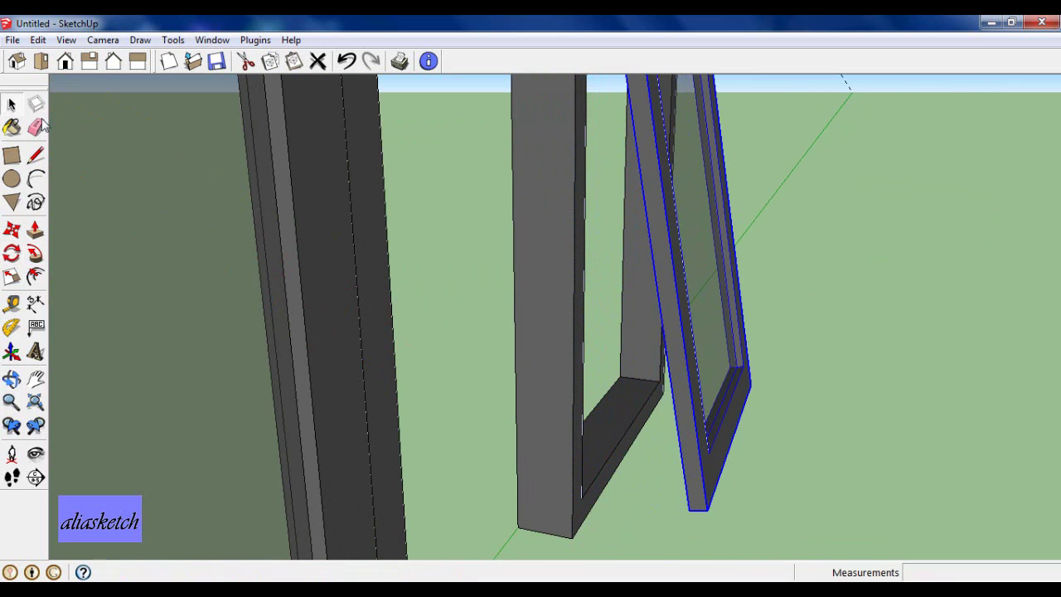
{"action": "left_click", "coordinate": [470, 280]}
{"action": "scroll", "coordinate": [603, 286], "scroll_direction": "down", "scroll_amount": 10}
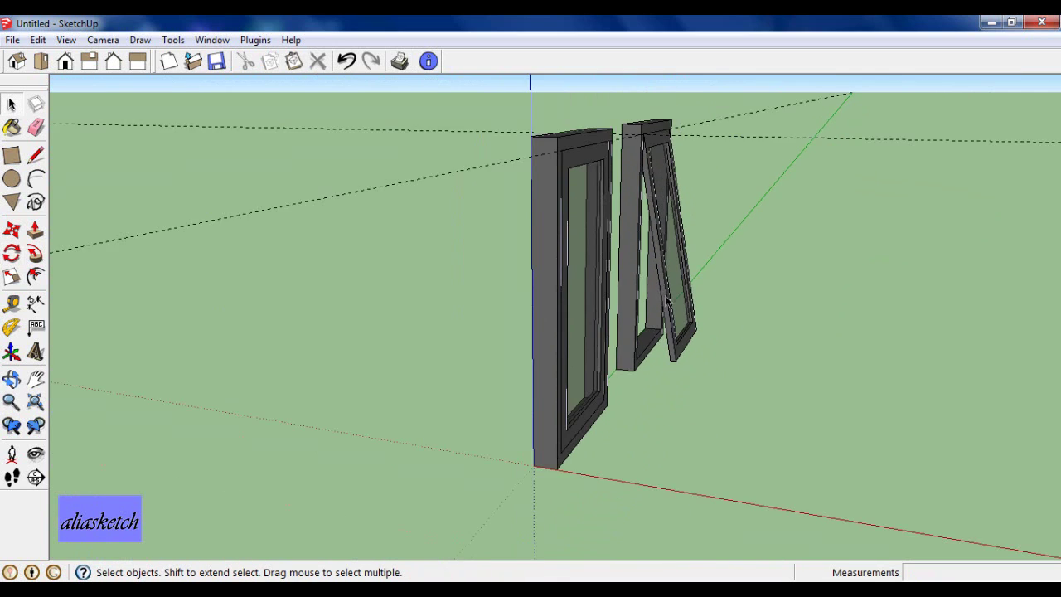
{"action": "middle_click_drag", "start_coordinate": [668, 300], "coordinate": [681, 307]}
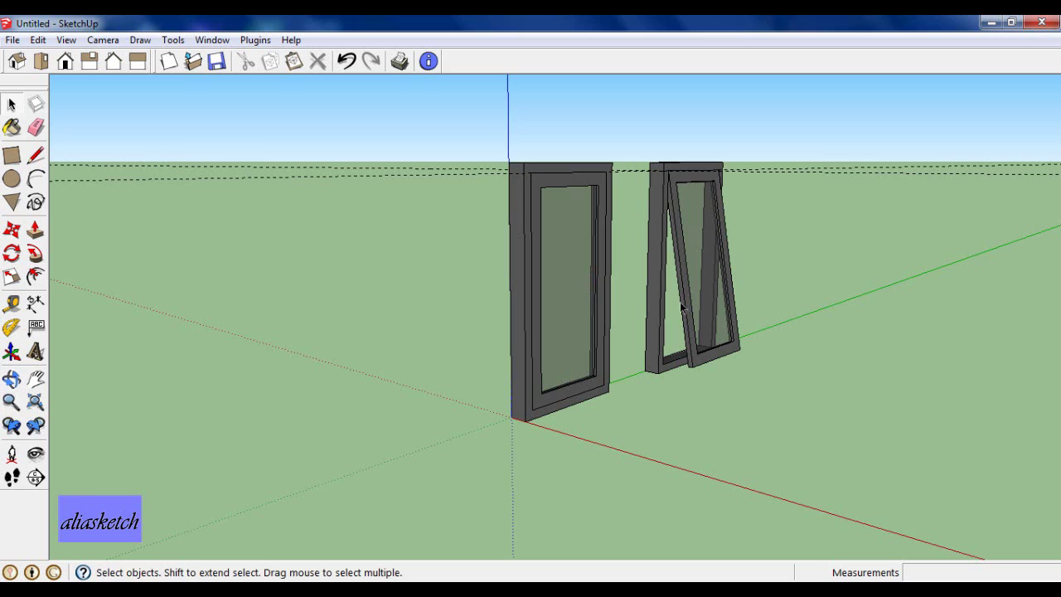
{"action": "scroll", "coordinate": [683, 264], "scroll_direction": "up", "scroll_amount": 2}
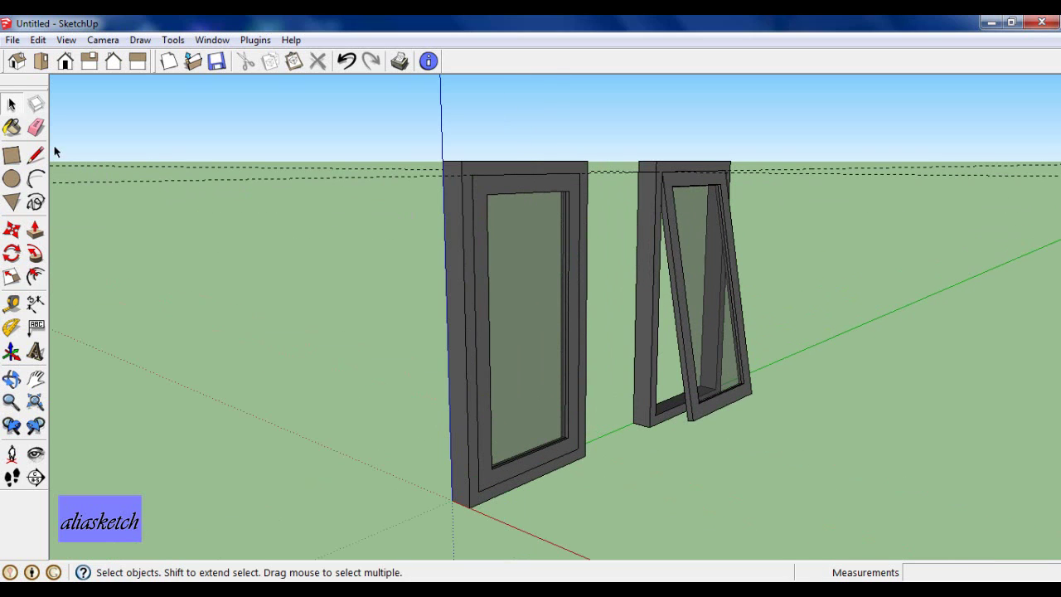
Step: Erase the dashed guide lines around the right window with the Eraser
{"action": "left_click", "coordinate": [35, 127]}
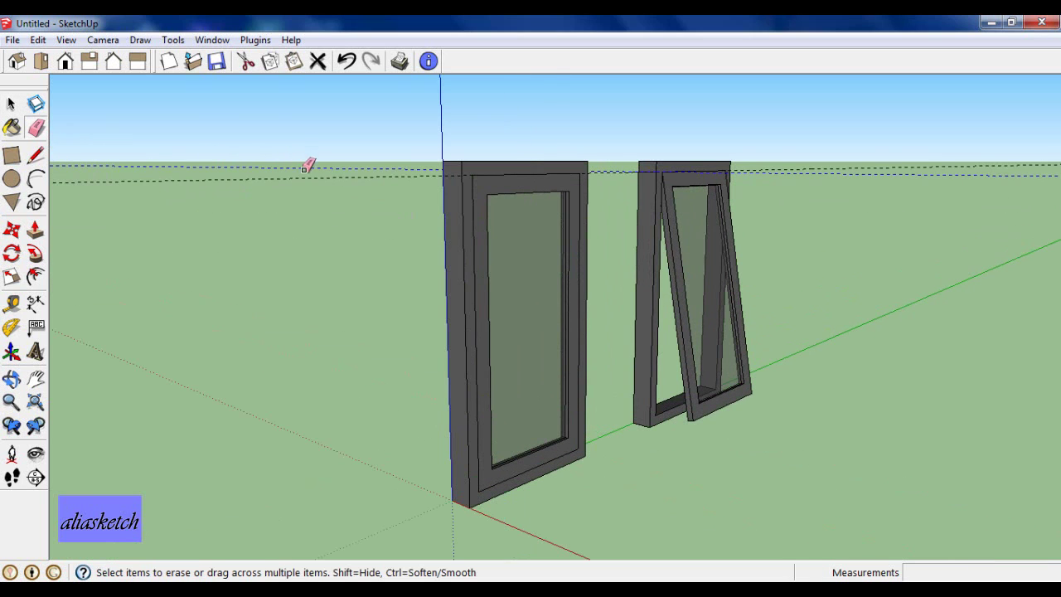
{"action": "mouse_move", "coordinate": [322, 204]}
{"action": "middle_mouse_down"}
{"action": "mouse_move", "coordinate": [551, 218]}
{"action": "mouse_move", "coordinate": [651, 244]}
{"action": "mouse_move", "coordinate": [639, 220]}
{"action": "middle_mouse_up"}
{"action": "scroll", "coordinate": [639, 237], "scroll_direction": "up", "scroll_amount": 1}
{"action": "scroll", "coordinate": [660, 283], "scroll_direction": "down", "scroll_amount": 1}
{"action": "scroll", "coordinate": [634, 267], "scroll_direction": "up", "scroll_amount": 1}
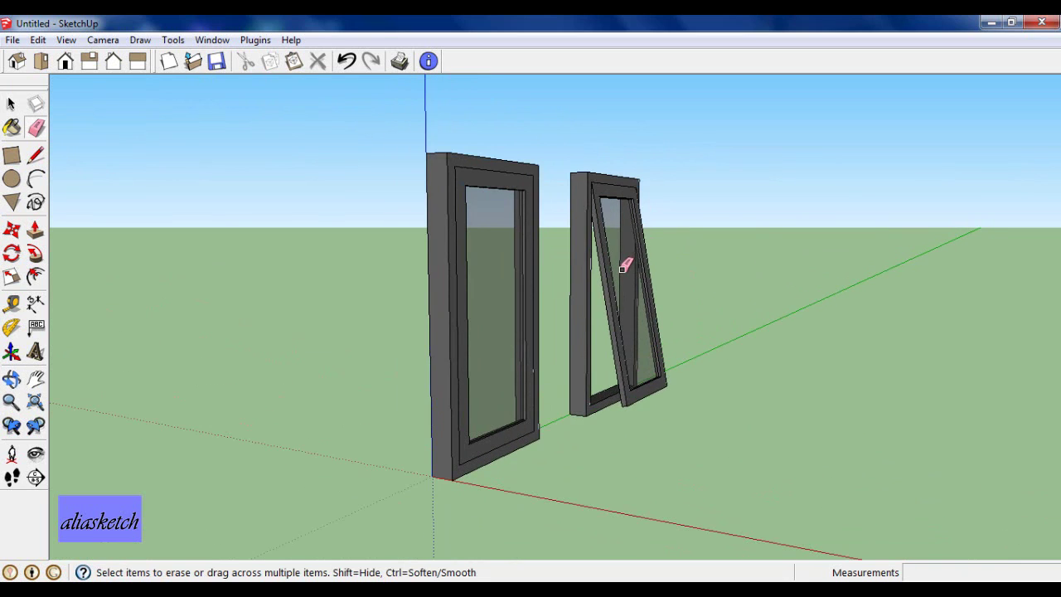
{"action": "scroll", "coordinate": [630, 266], "scroll_direction": "up", "scroll_amount": 1}
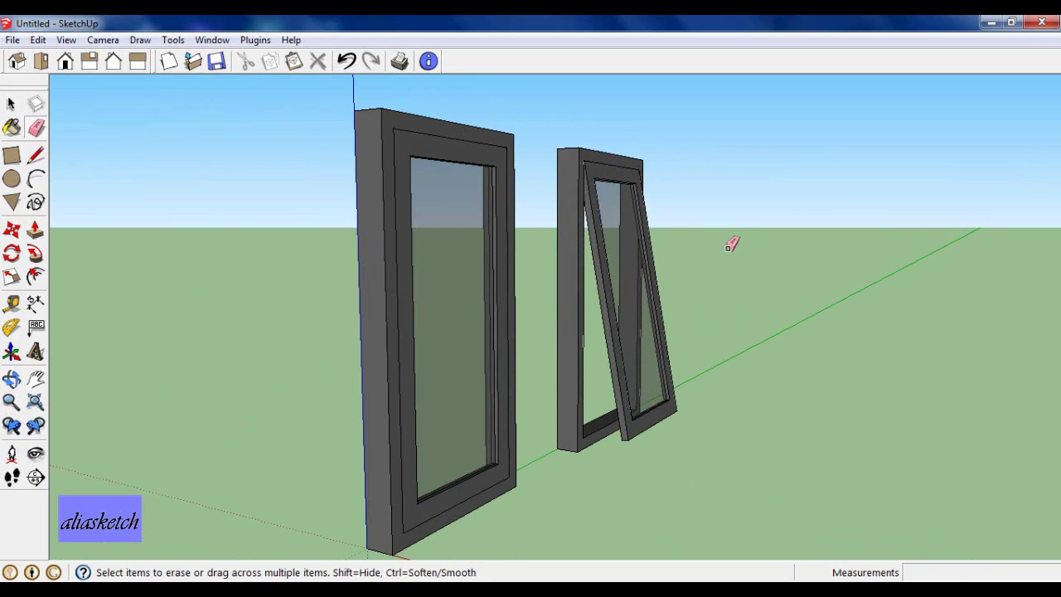
{"action": "mouse_move", "coordinate": [731, 243]}
{"action": "middle_mouse_down"}
{"action": "mouse_move", "coordinate": [710, 256]}
{"action": "mouse_move", "coordinate": [629, 256]}
{"action": "middle_mouse_up"}
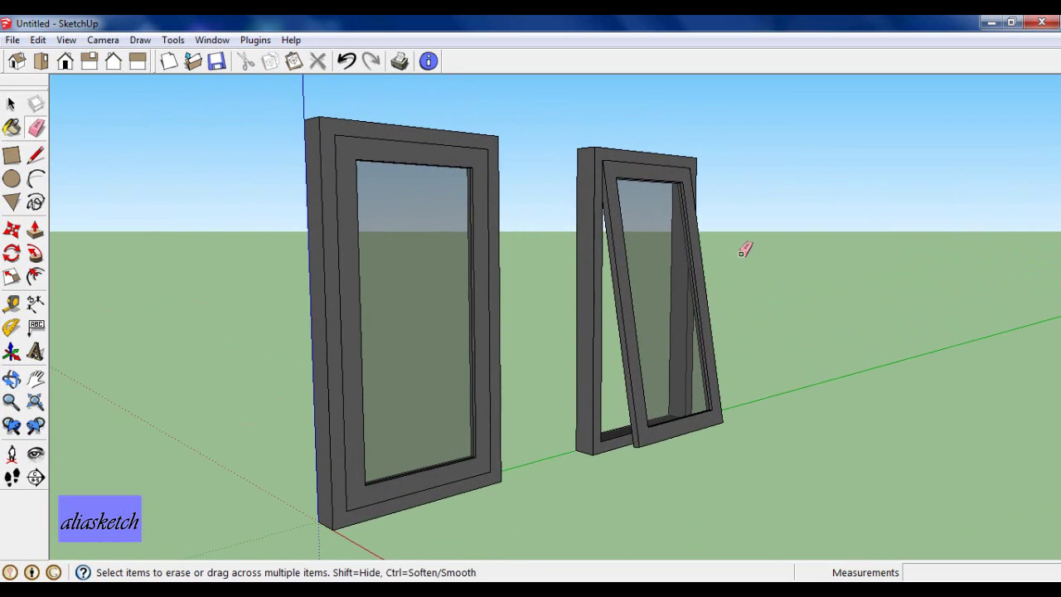
{"action": "scroll", "coordinate": [745, 248], "scroll_direction": "up", "scroll_amount": 1}
{"action": "scroll", "coordinate": [804, 251], "scroll_direction": "down", "scroll_amount": 1}
{"action": "scroll", "coordinate": [781, 298], "scroll_direction": "up", "scroll_amount": 1}
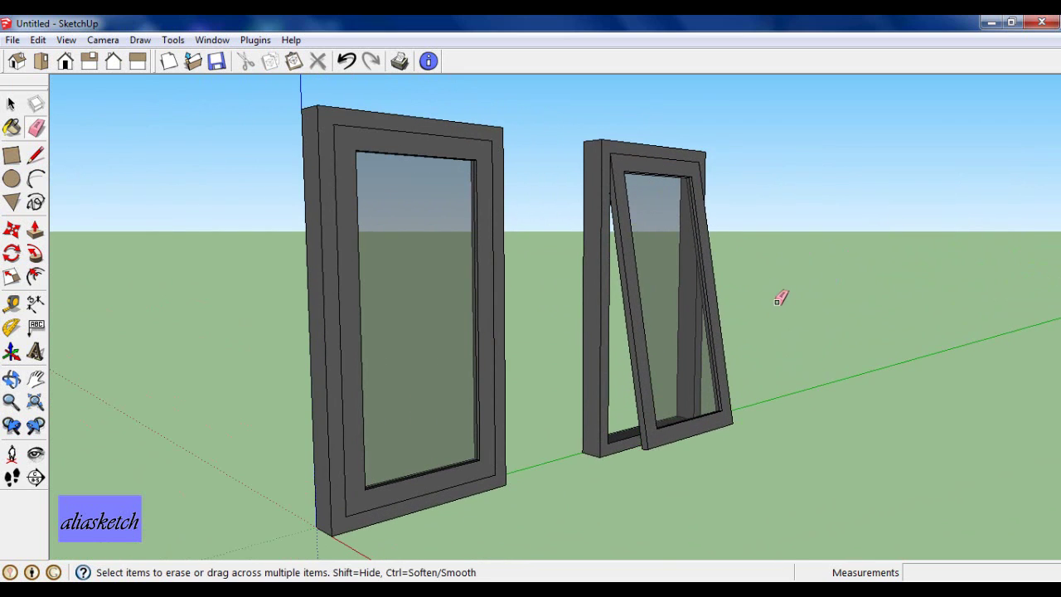
{"action": "scroll", "coordinate": [781, 300], "scroll_direction": "down", "scroll_amount": 1}
{"action": "scroll", "coordinate": [639, 304], "scroll_direction": "up", "scroll_amount": 1}
{"action": "scroll", "coordinate": [639, 306], "scroll_direction": "up", "scroll_amount": 1}
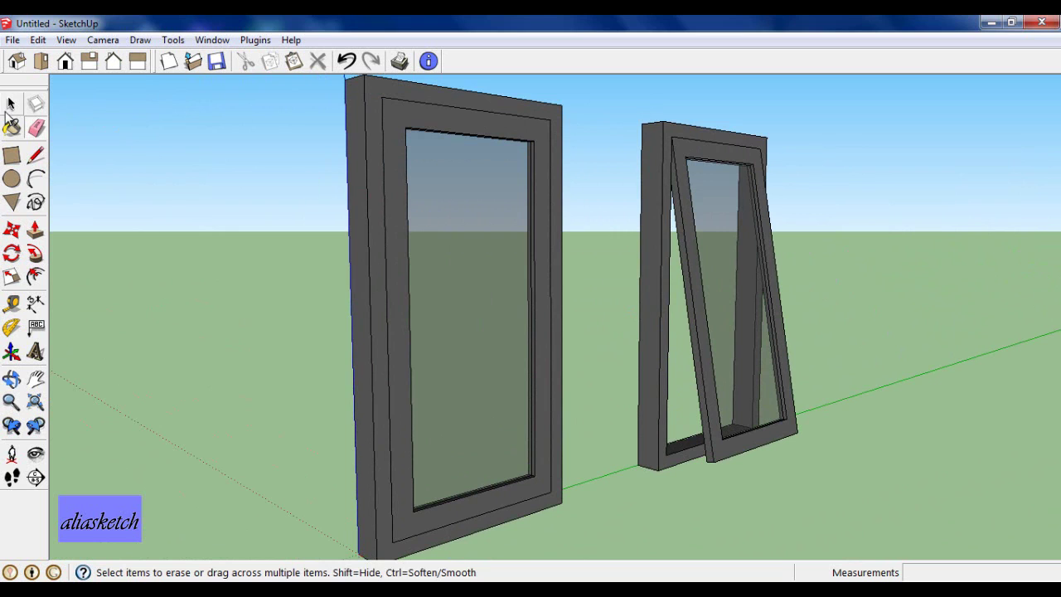
Step: Orbit to a more frontal view to confirm no guide lines remain
{"action": "left_click", "coordinate": [11, 104]}
{"action": "scroll", "coordinate": [441, 245], "scroll_direction": "down", "scroll_amount": 1}
{"action": "scroll", "coordinate": [456, 251], "scroll_direction": "down", "scroll_amount": 1}
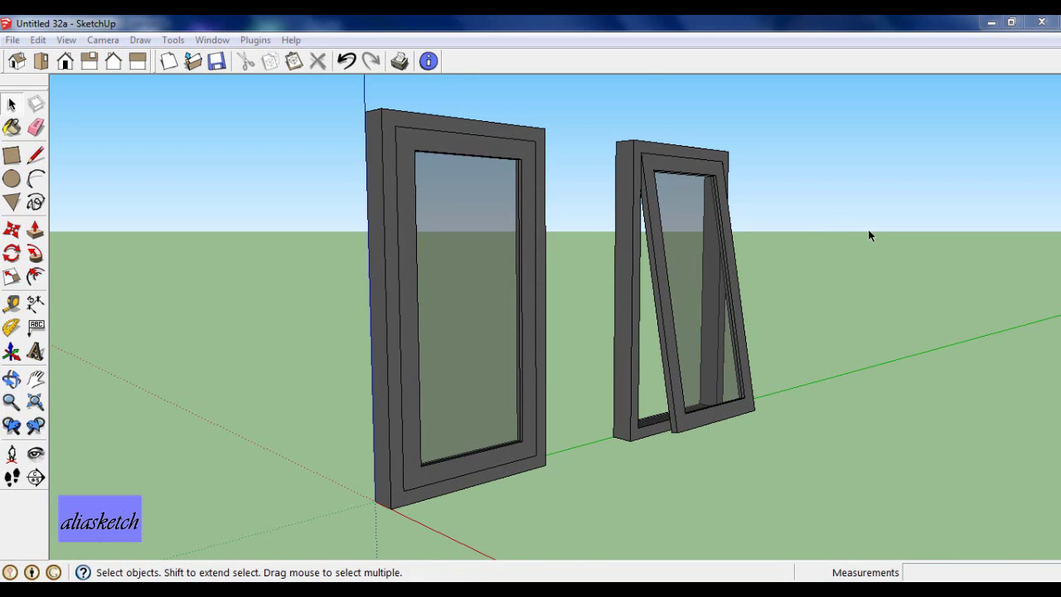
{"action": "scroll", "coordinate": [859, 270], "scroll_direction": "down", "scroll_amount": 1}
{"action": "scroll", "coordinate": [858, 271], "scroll_direction": "down", "scroll_amount": 1}
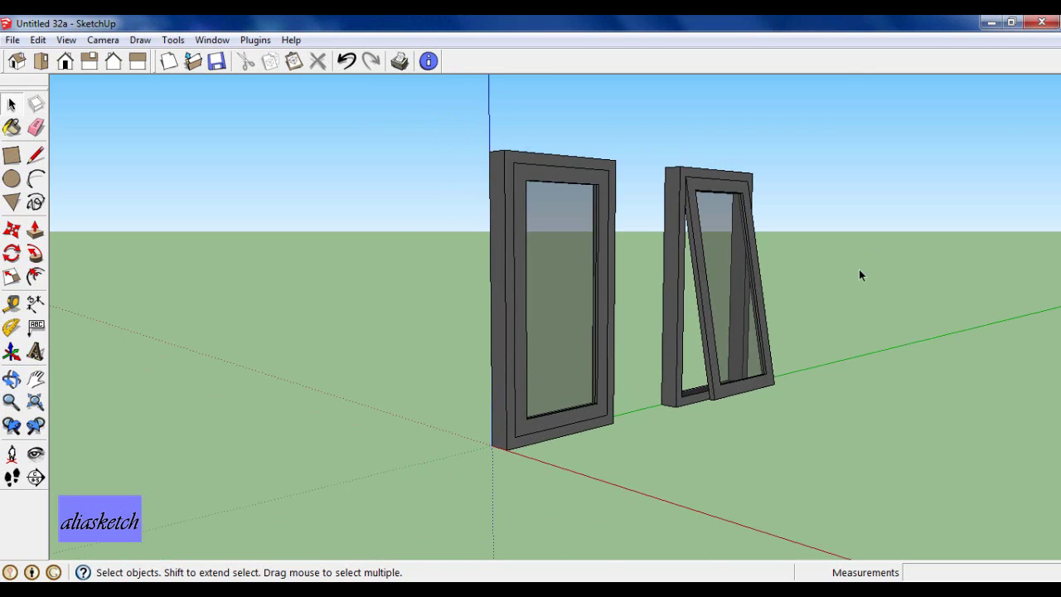
{"action": "middle_click_drag", "start_coordinate": [858, 268], "coordinate": [826, 296]}
{"action": "scroll", "coordinate": [824, 296], "scroll_direction": "up", "scroll_amount": 1}
{"action": "scroll", "coordinate": [823, 296], "scroll_direction": "up", "scroll_amount": 1}
{"action": "scroll", "coordinate": [824, 296], "scroll_direction": "down", "scroll_amount": 1}
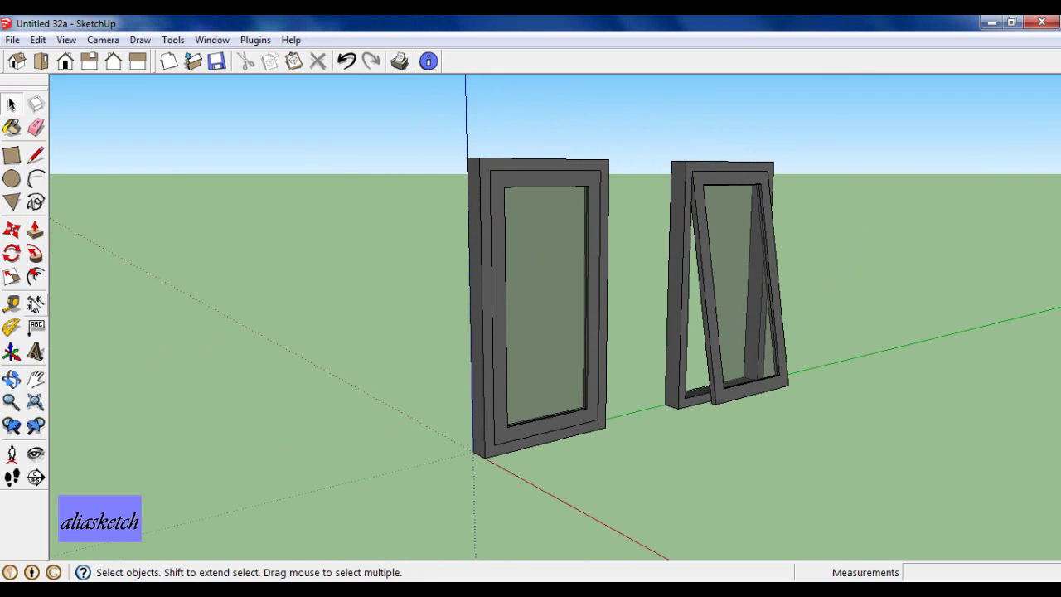
Step: Add a 130 cm height dimension beside the left window frame
{"action": "left_click", "coordinate": [35, 303]}
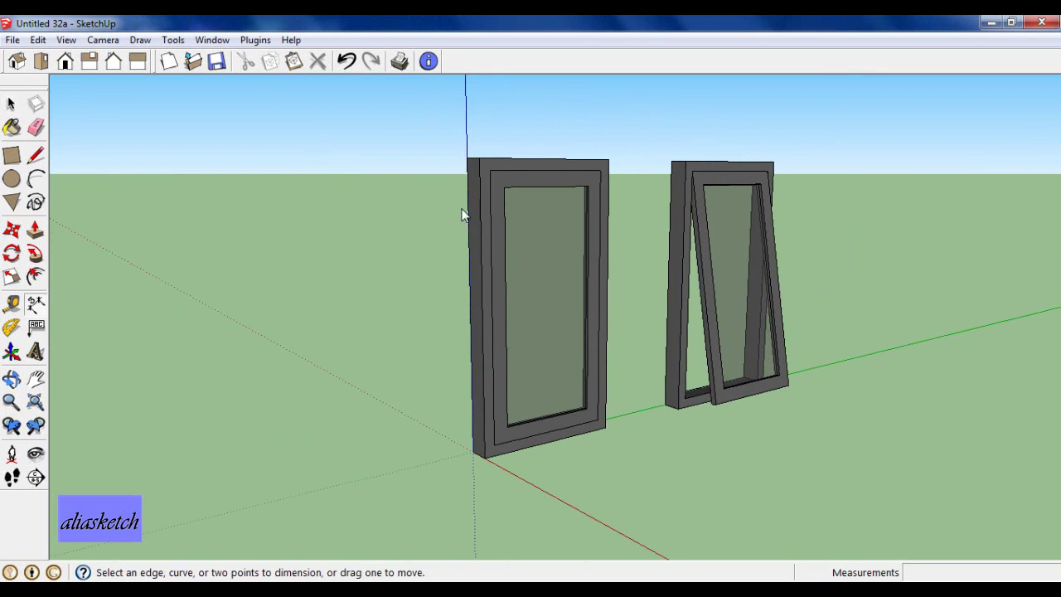
{"action": "left_click", "coordinate": [469, 161]}
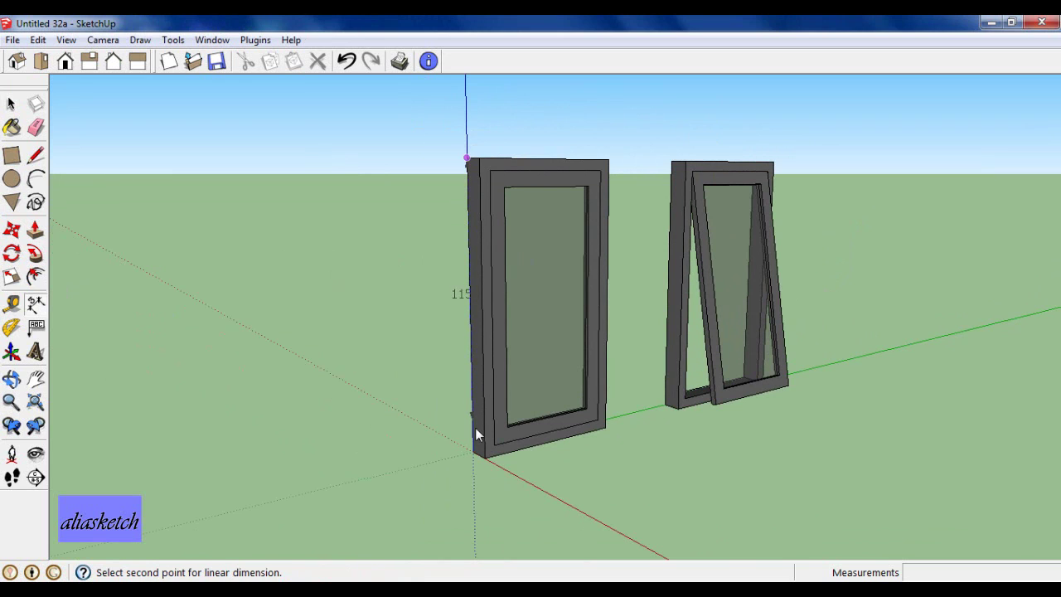
{"action": "left_click", "coordinate": [474, 452]}
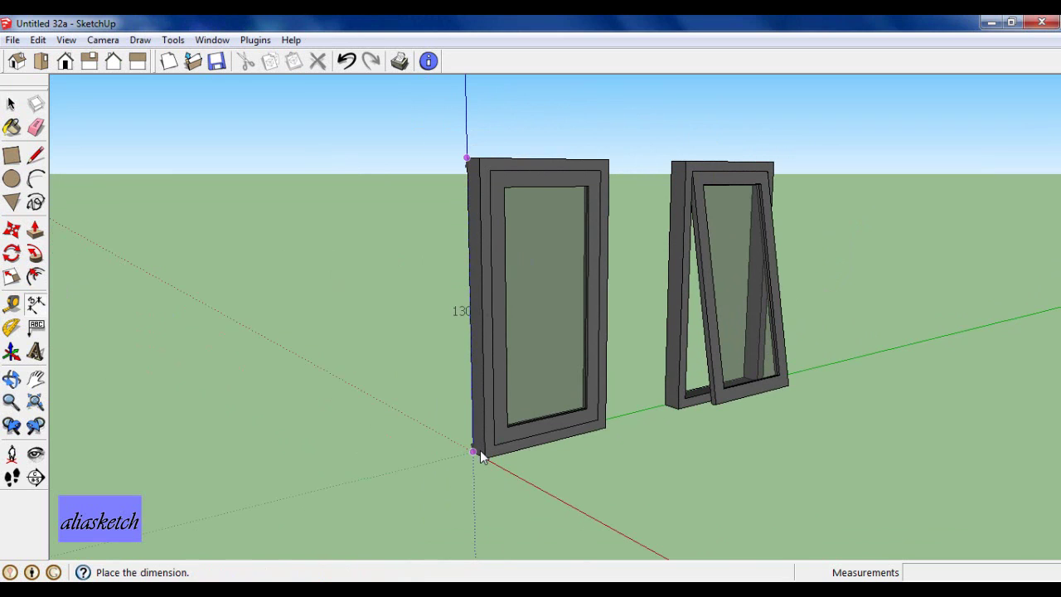
{"action": "left_click", "coordinate": [424, 421]}
{"action": "scroll", "coordinate": [504, 390], "scroll_direction": "down", "scroll_amount": 1}
{"action": "scroll", "coordinate": [505, 377], "scroll_direction": "up", "scroll_amount": 2}
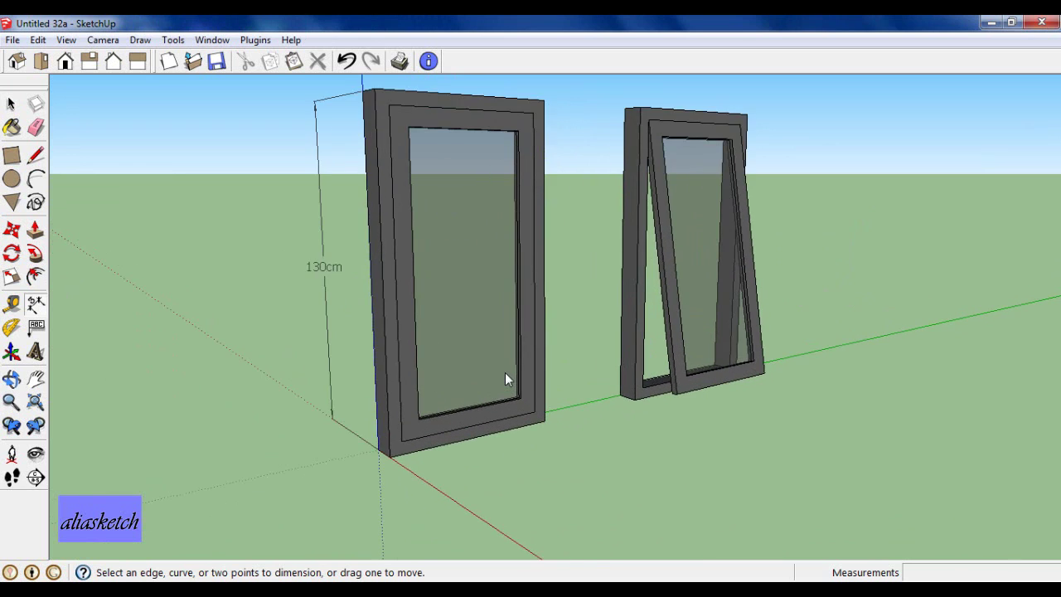
{"action": "scroll", "coordinate": [507, 377], "scroll_direction": "down", "scroll_amount": 1}
{"action": "middle_click_drag", "start_coordinate": [507, 377], "coordinate": [505, 431]}
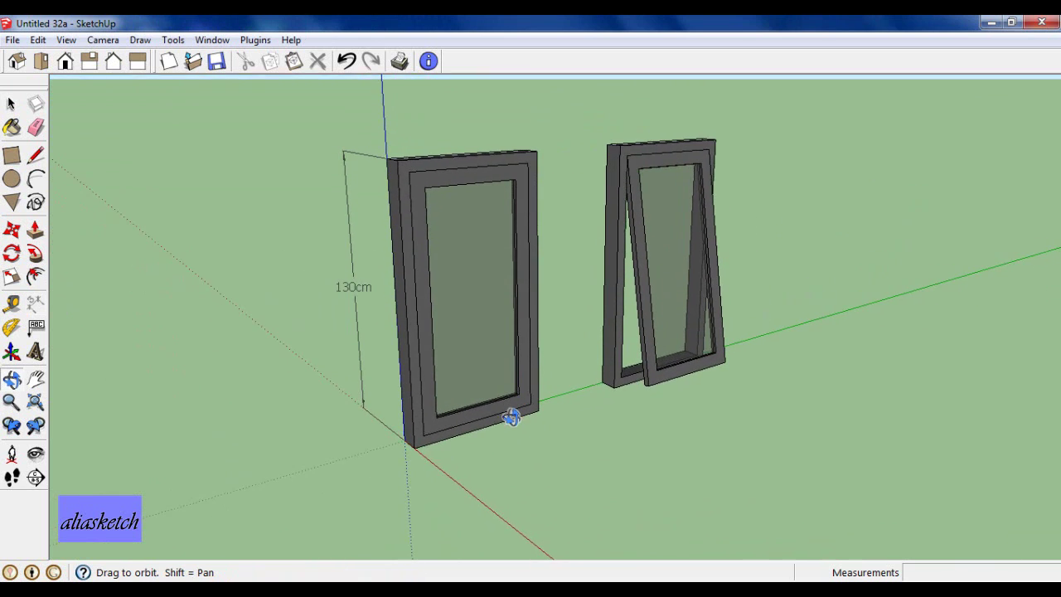
{"action": "scroll", "coordinate": [505, 431], "scroll_direction": "up", "scroll_amount": 2}
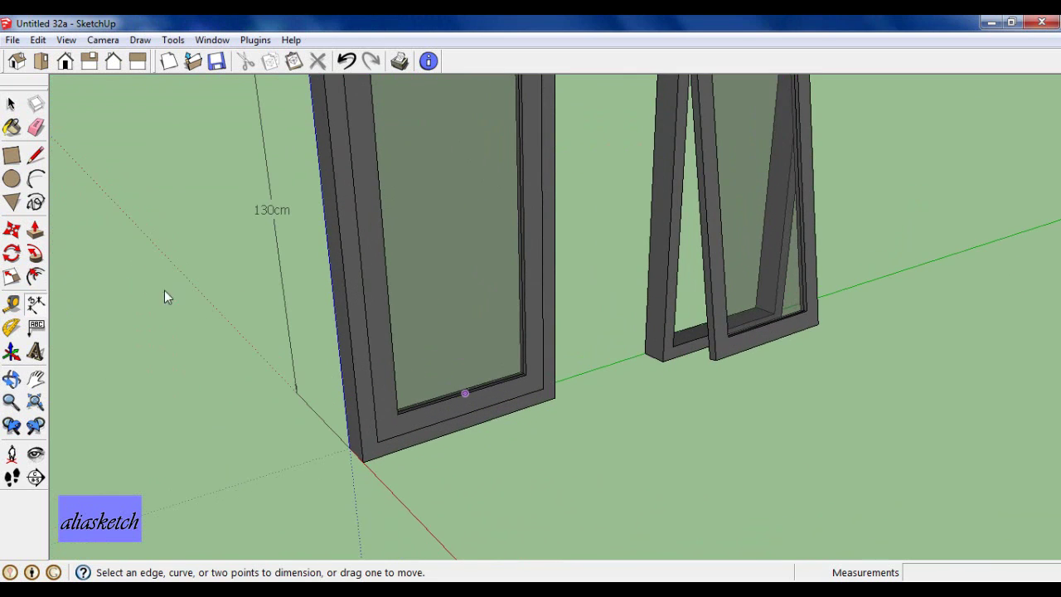
Step: Dimension the left frame's 10 cm depth and 70 cm width along its base
{"action": "left_click", "coordinate": [351, 446]}
{"action": "left_click", "coordinate": [363, 461]}
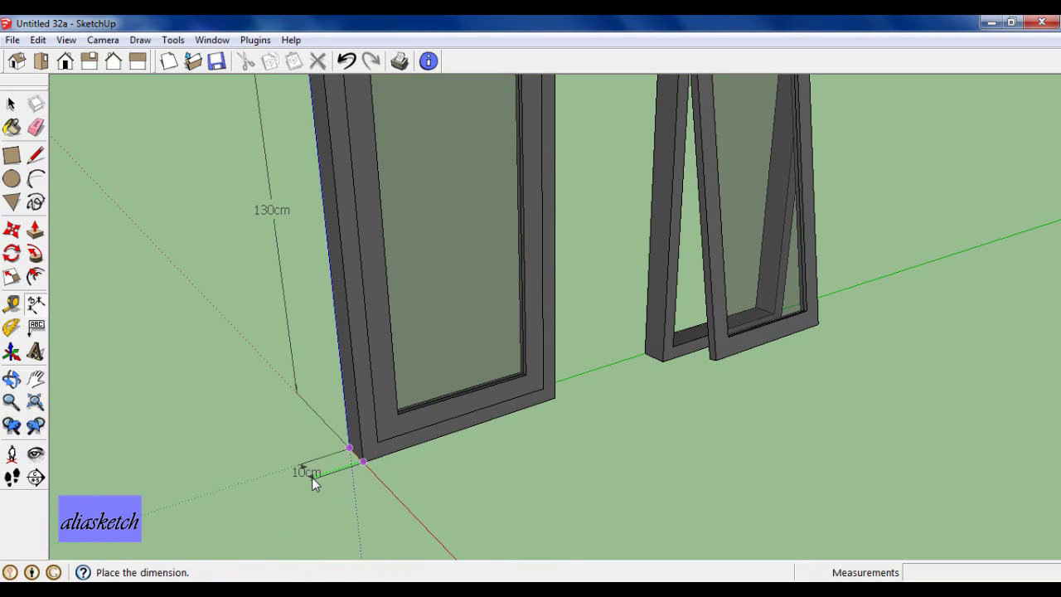
{"action": "left_click", "coordinate": [311, 477]}
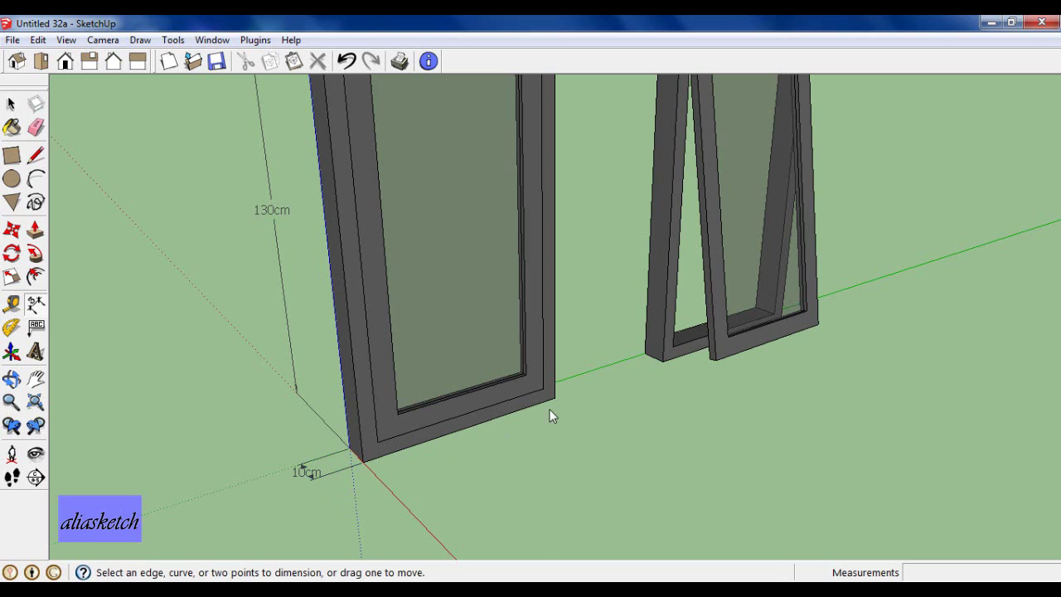
{"action": "left_click", "coordinate": [365, 462]}
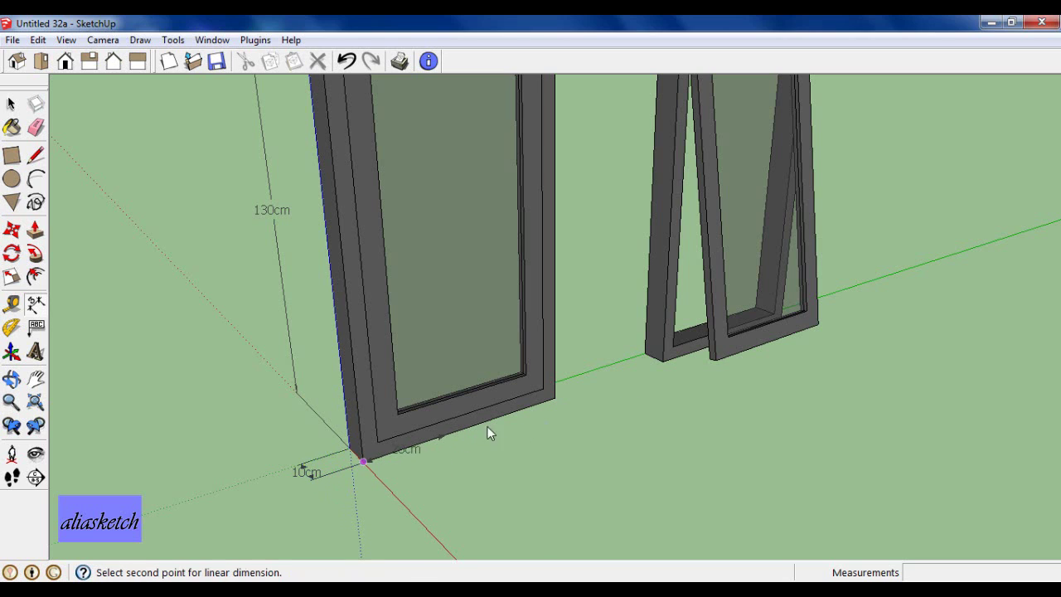
{"action": "left_click", "coordinate": [553, 398]}
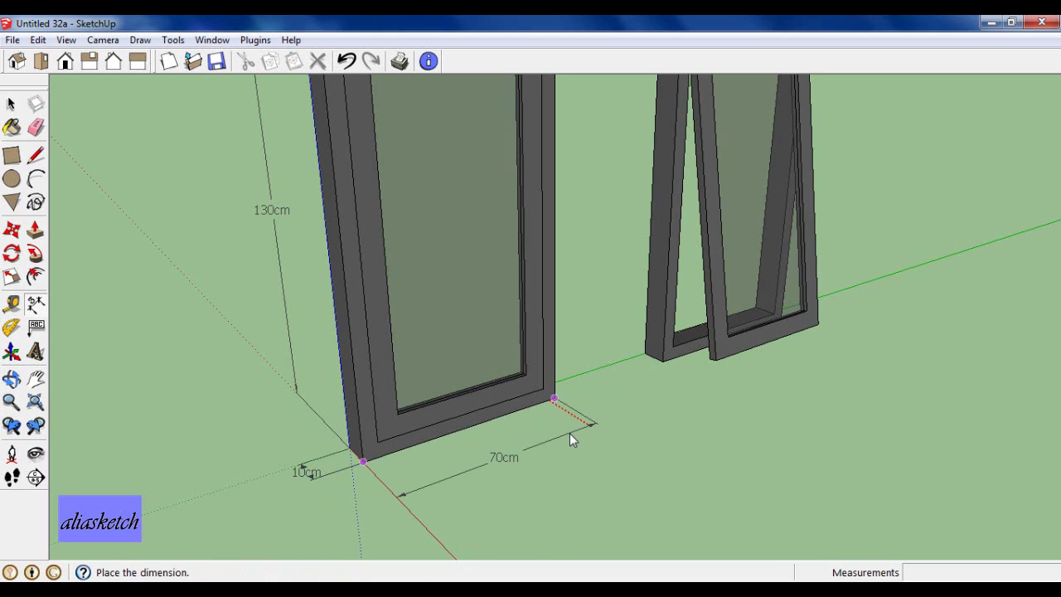
{"action": "left_click", "coordinate": [570, 433]}
{"action": "mouse_move", "coordinate": [570, 433]}
{"action": "middle_mouse_down"}
{"action": "mouse_move", "coordinate": [617, 404]}
{"action": "mouse_move", "coordinate": [594, 341]}
{"action": "middle_mouse_up"}
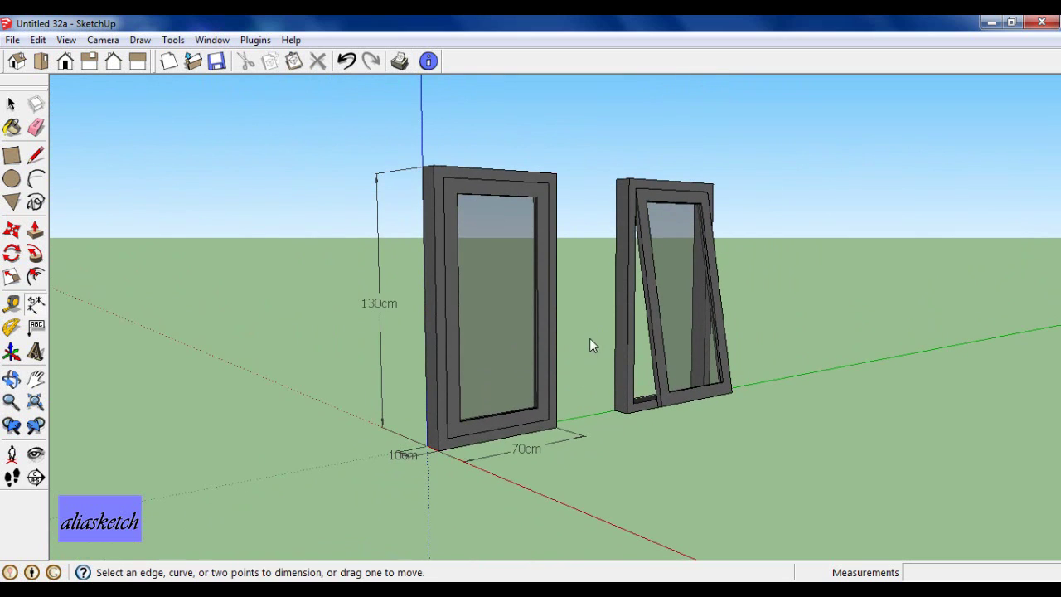
{"action": "key", "text": "space"}
{"action": "scroll", "coordinate": [606, 300], "scroll_direction": "up", "scroll_amount": 1}
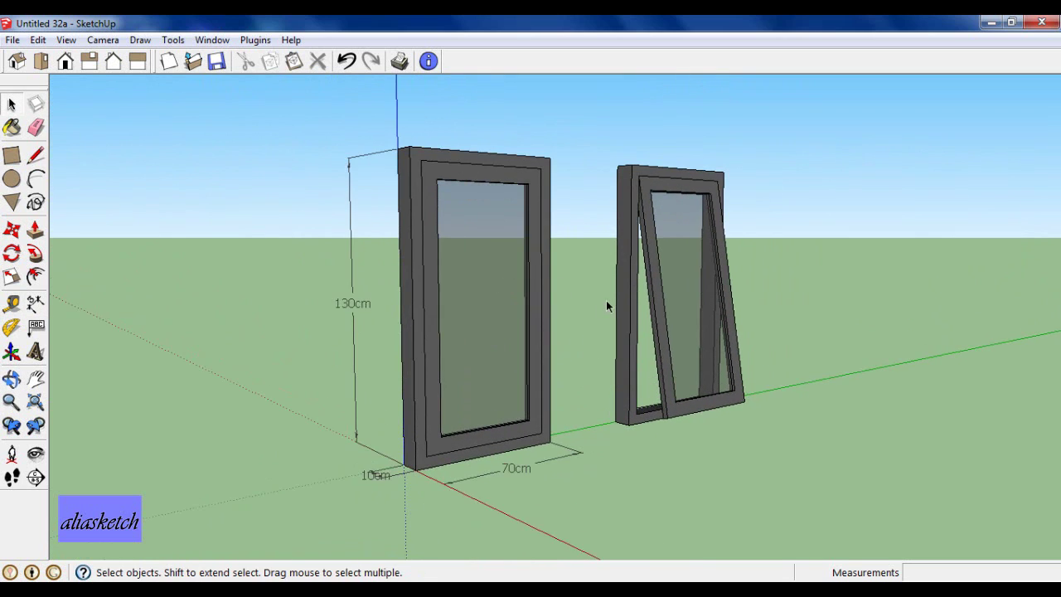
{"action": "scroll", "coordinate": [591, 312], "scroll_direction": "up", "scroll_amount": 1}
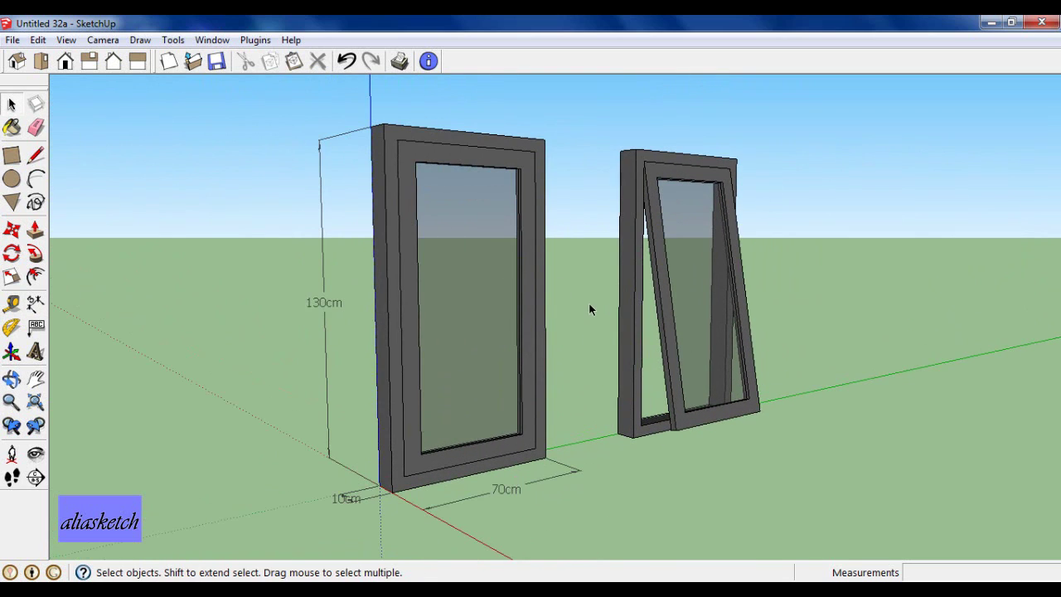
{"action": "scroll", "coordinate": [615, 338], "scroll_direction": "down", "scroll_amount": 2}
{"action": "scroll", "coordinate": [638, 358], "scroll_direction": "up", "scroll_amount": 1}
{"action": "scroll", "coordinate": [581, 314], "scroll_direction": "up", "scroll_amount": 1}
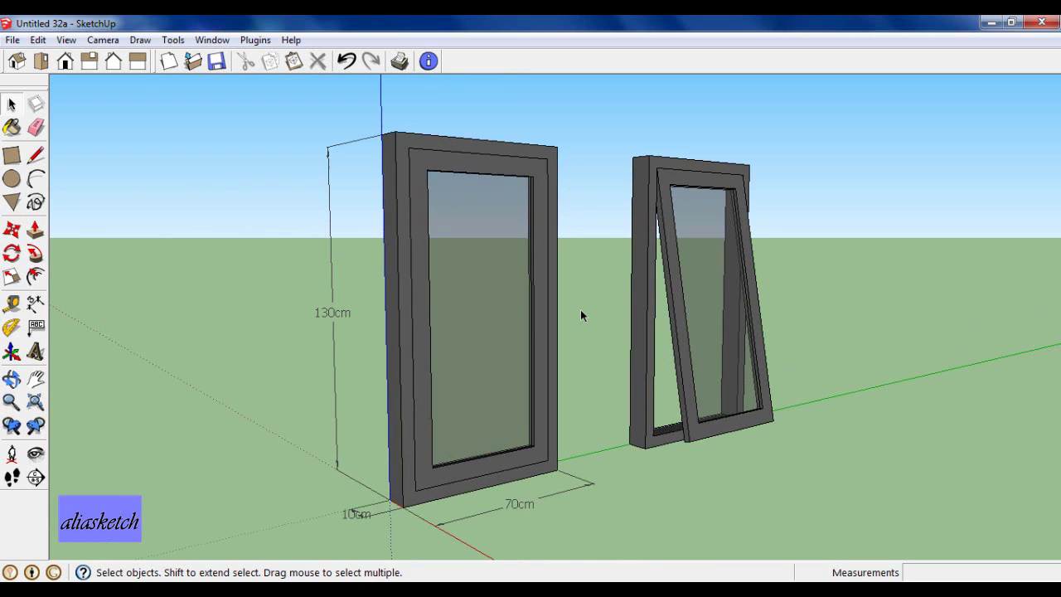
{"action": "scroll", "coordinate": [580, 394], "scroll_direction": "up", "scroll_amount": 1}
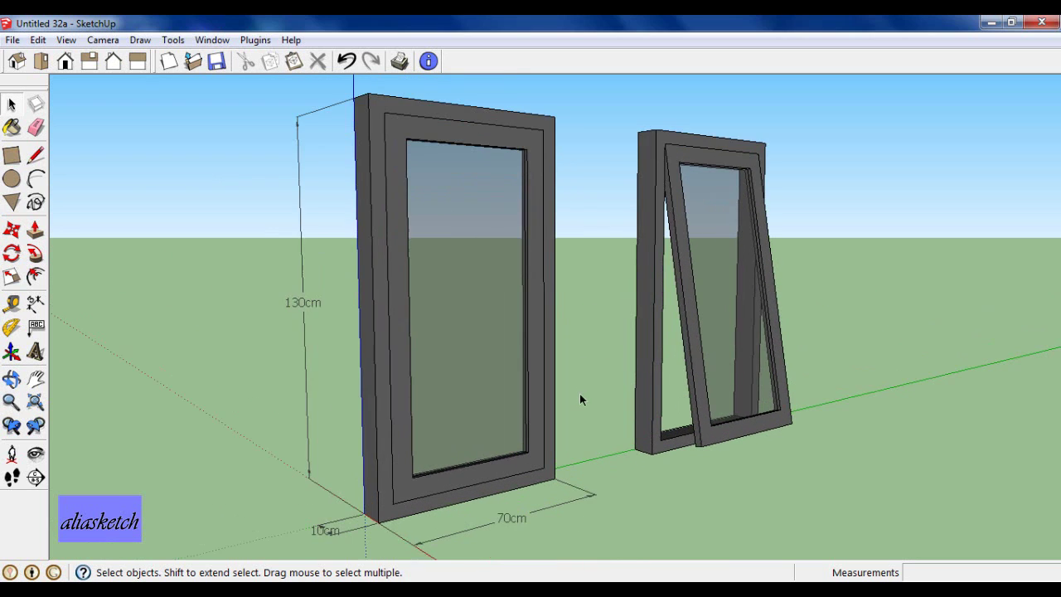
{"action": "scroll", "coordinate": [580, 394], "scroll_direction": "down", "scroll_amount": 1}
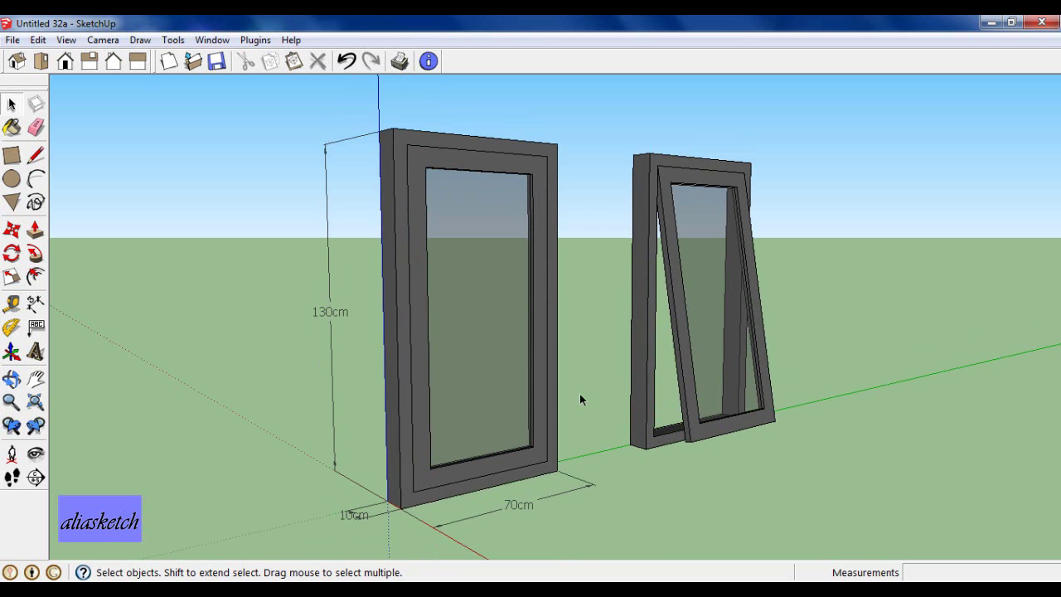